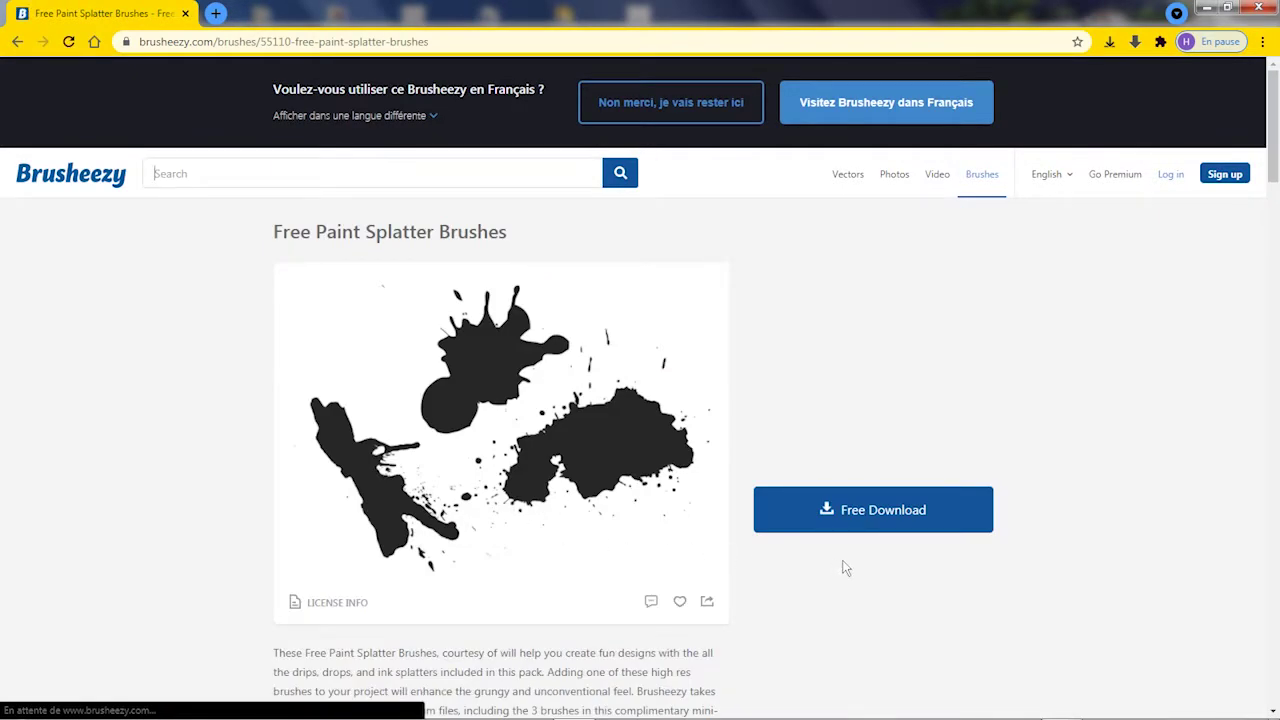
Step: Download the Free Paint Splatter Brushes pack from its Brusheezy page
scroll(843, 568, "down", 3)
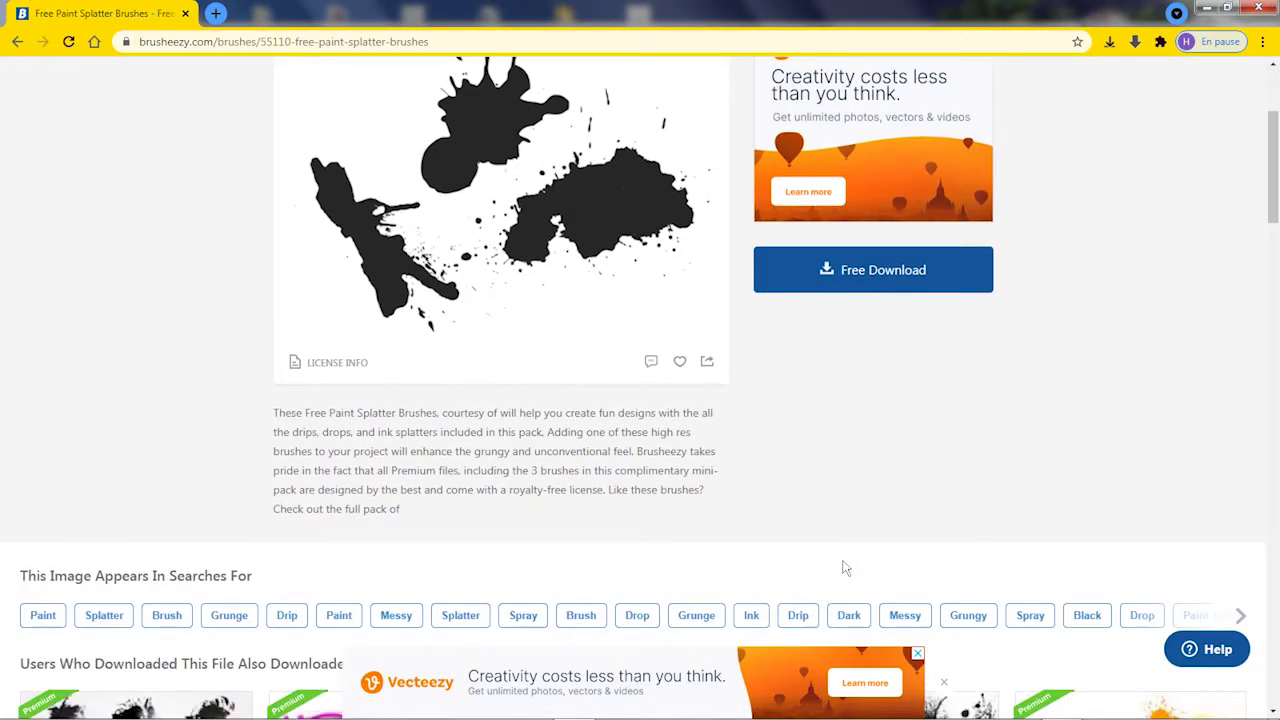
scroll(843, 568, "up", 2)
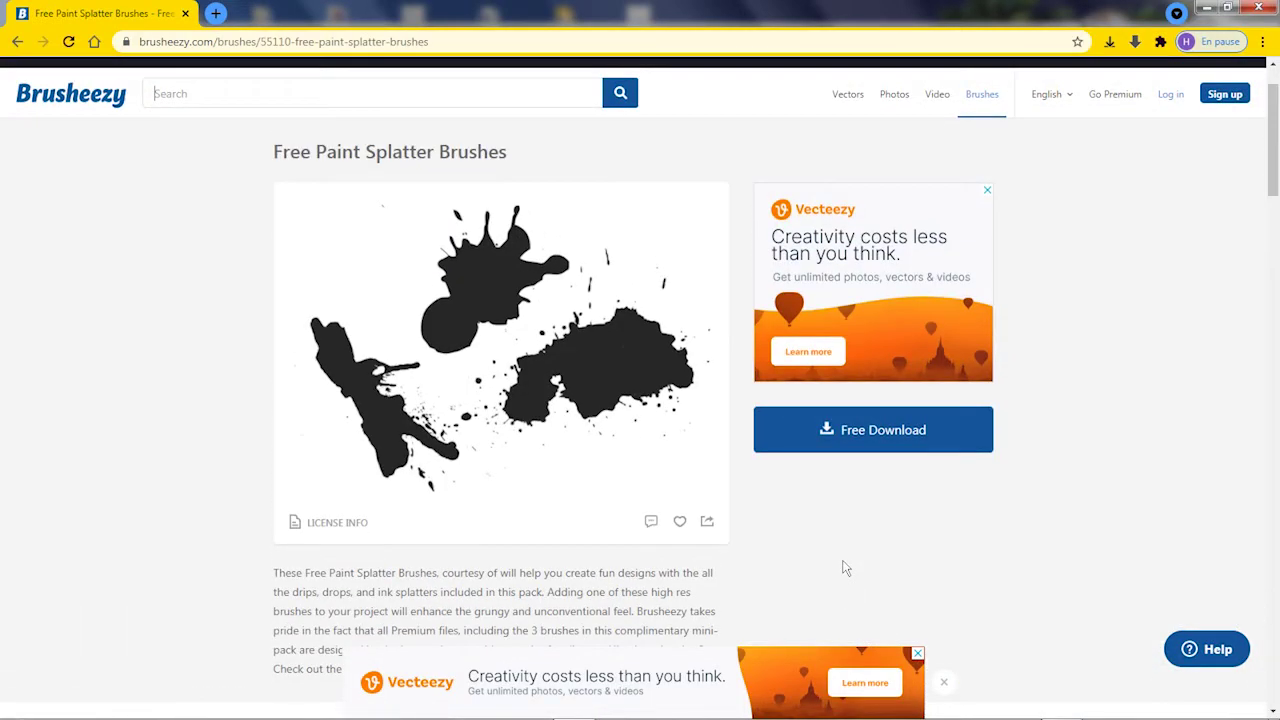
left_click(873, 434)
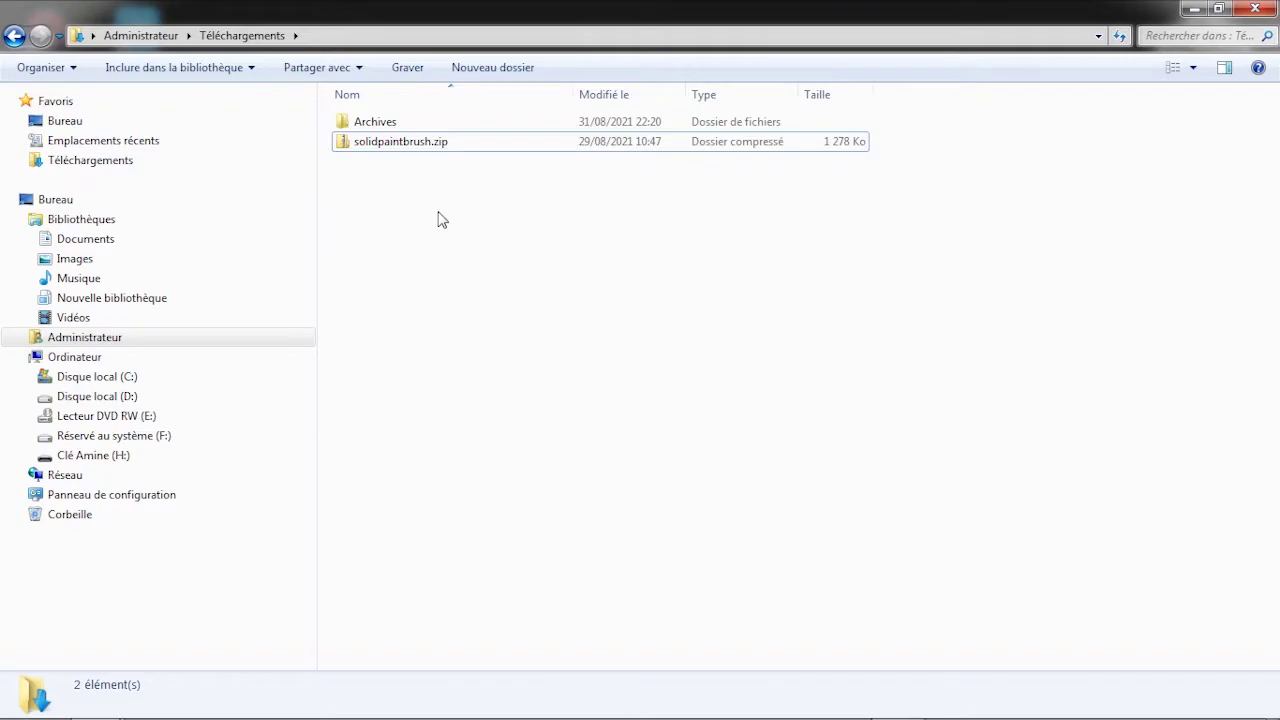
Step: Extract solidpaintbrush.zip in the Téléchargements folder without displaying the extracted files, and open the inner solidpaintbrush folder
right_click(407, 148)
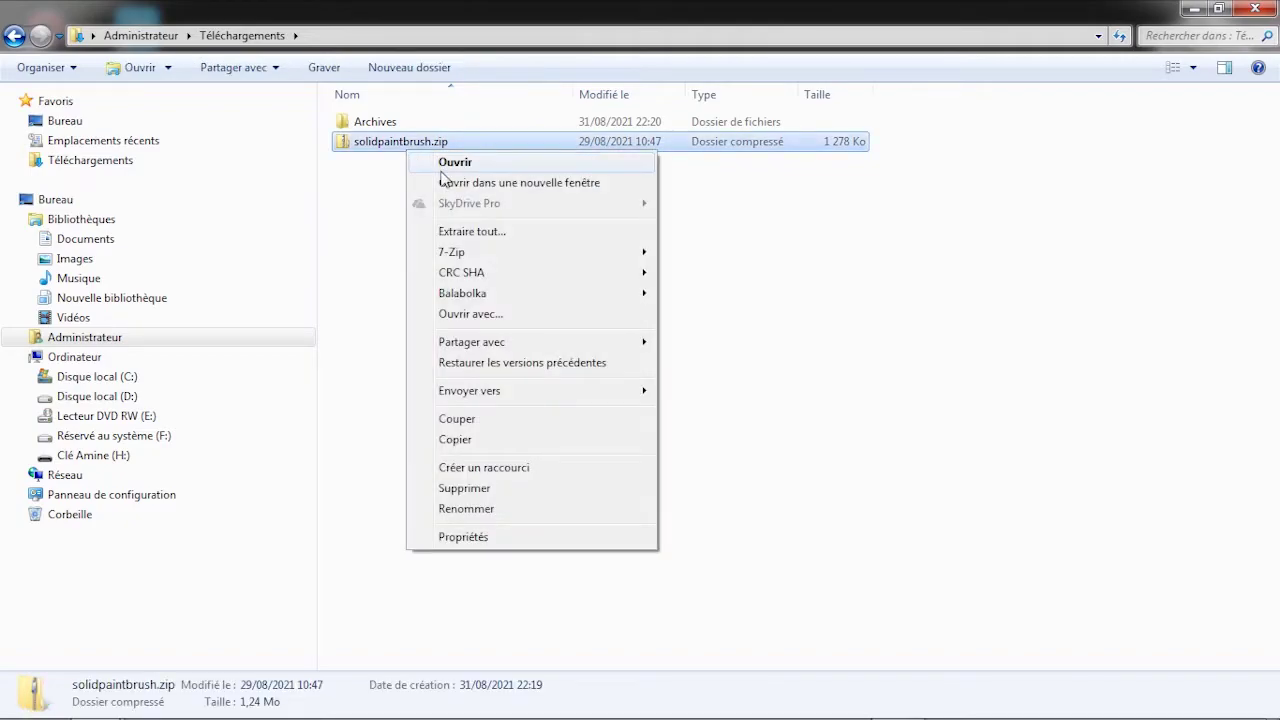
left_click(499, 236)
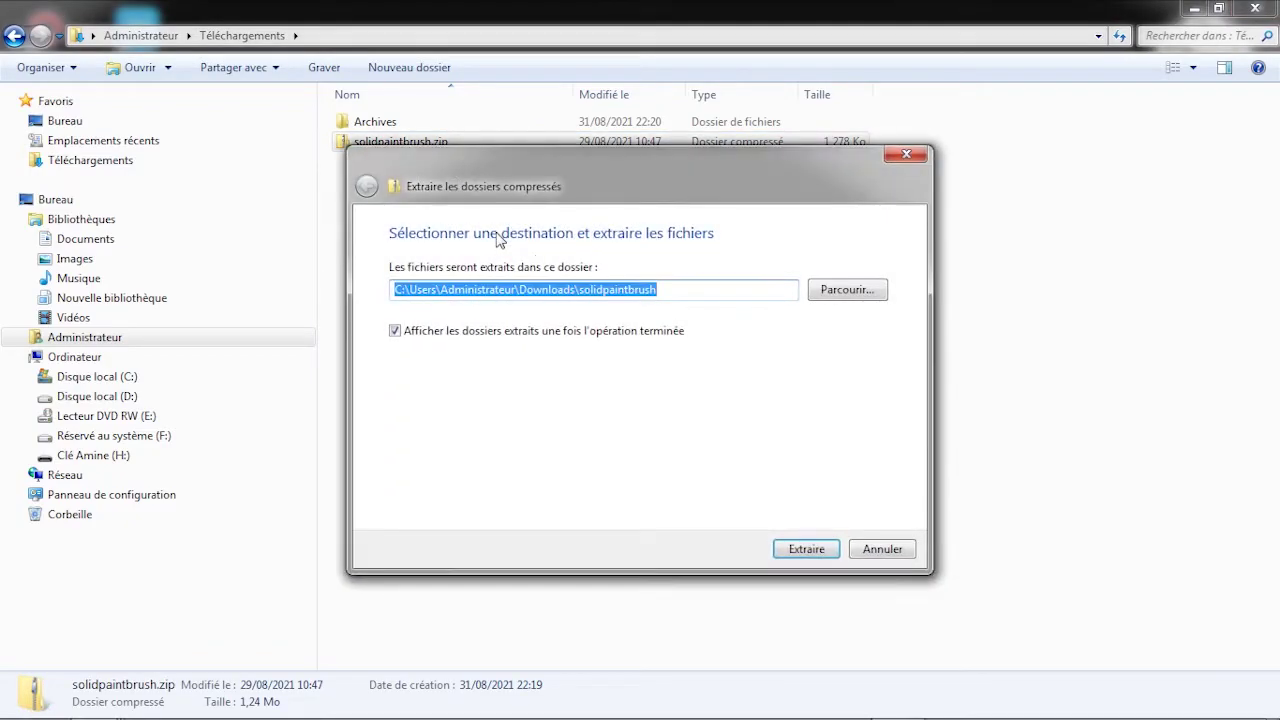
left_click(395, 331)
left_click(817, 546)
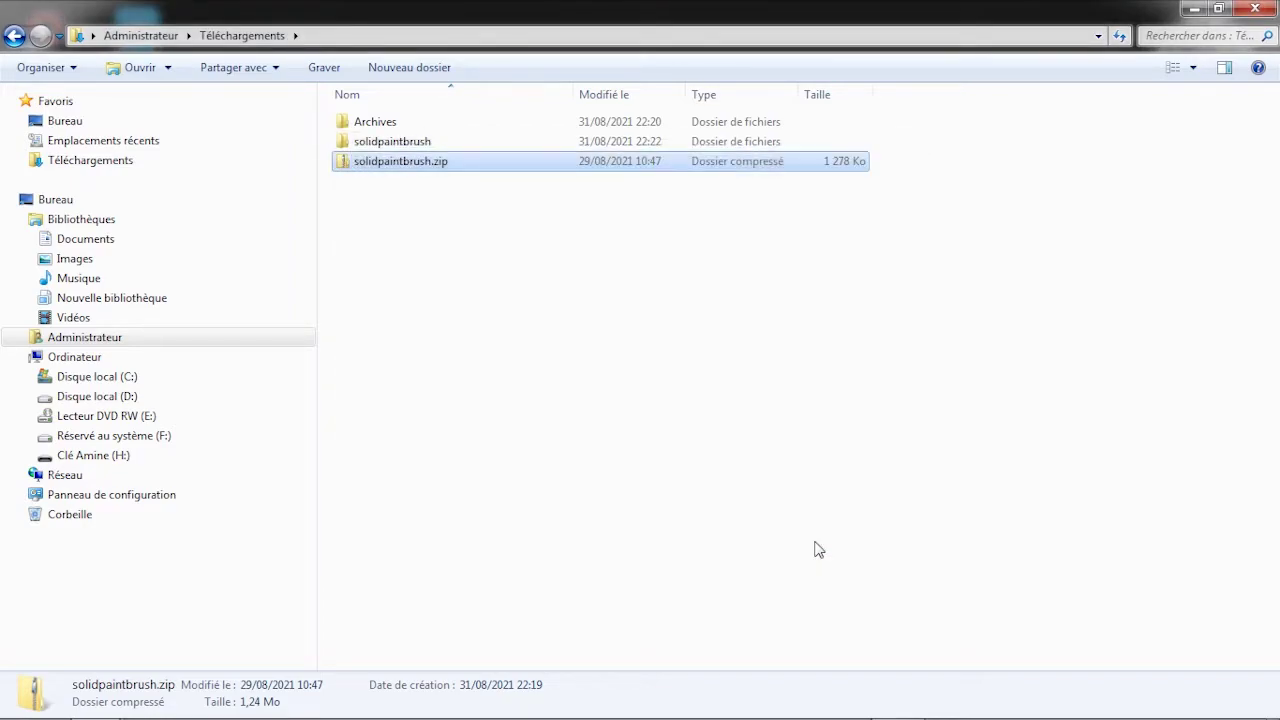
double_click(398, 150)
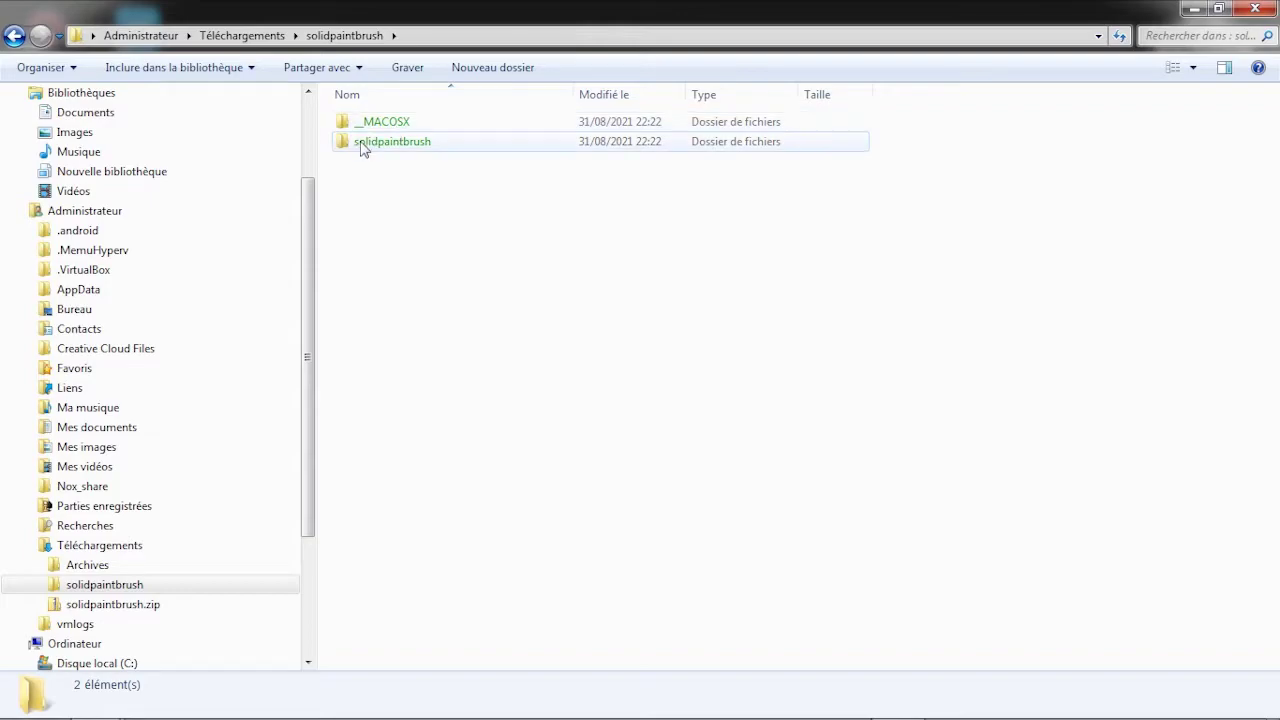
double_click(366, 146)
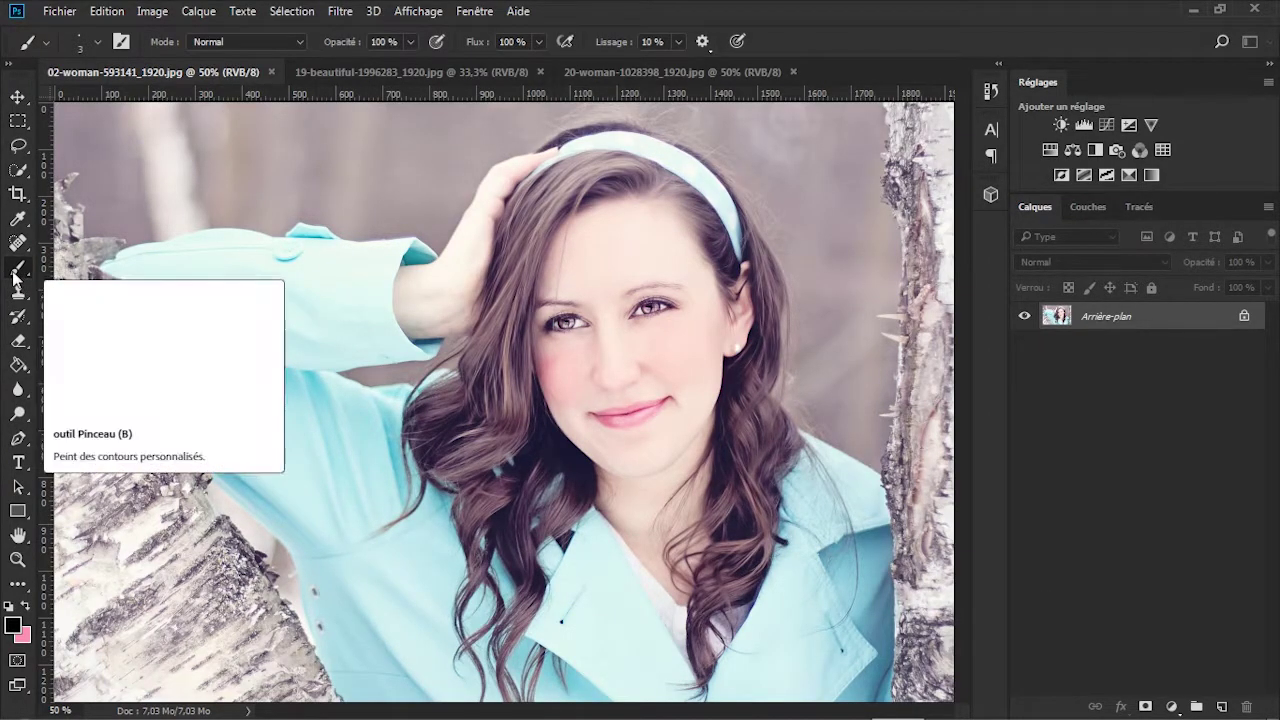
Step: Switch to Photoshop, enlarge the Brush tool's preset picker and open the dialog for importing brushes
left_click(99, 42)
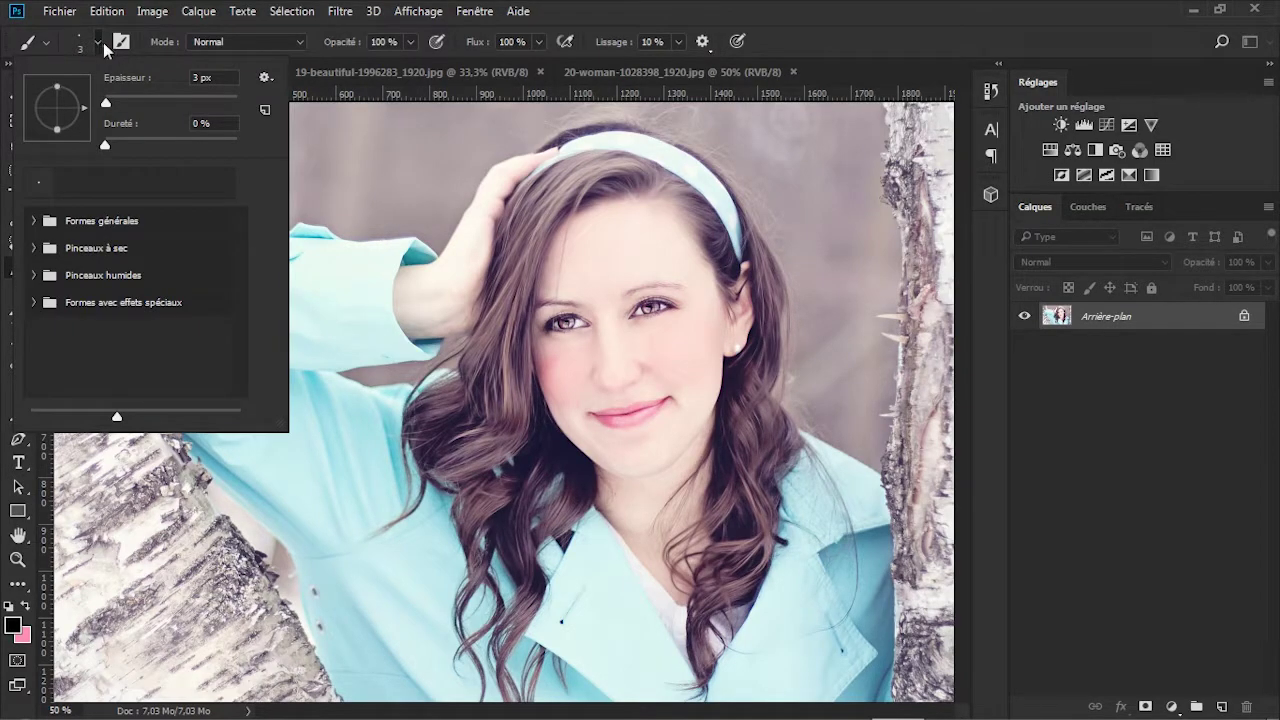
left_click_drag(287, 431, 560, 536)
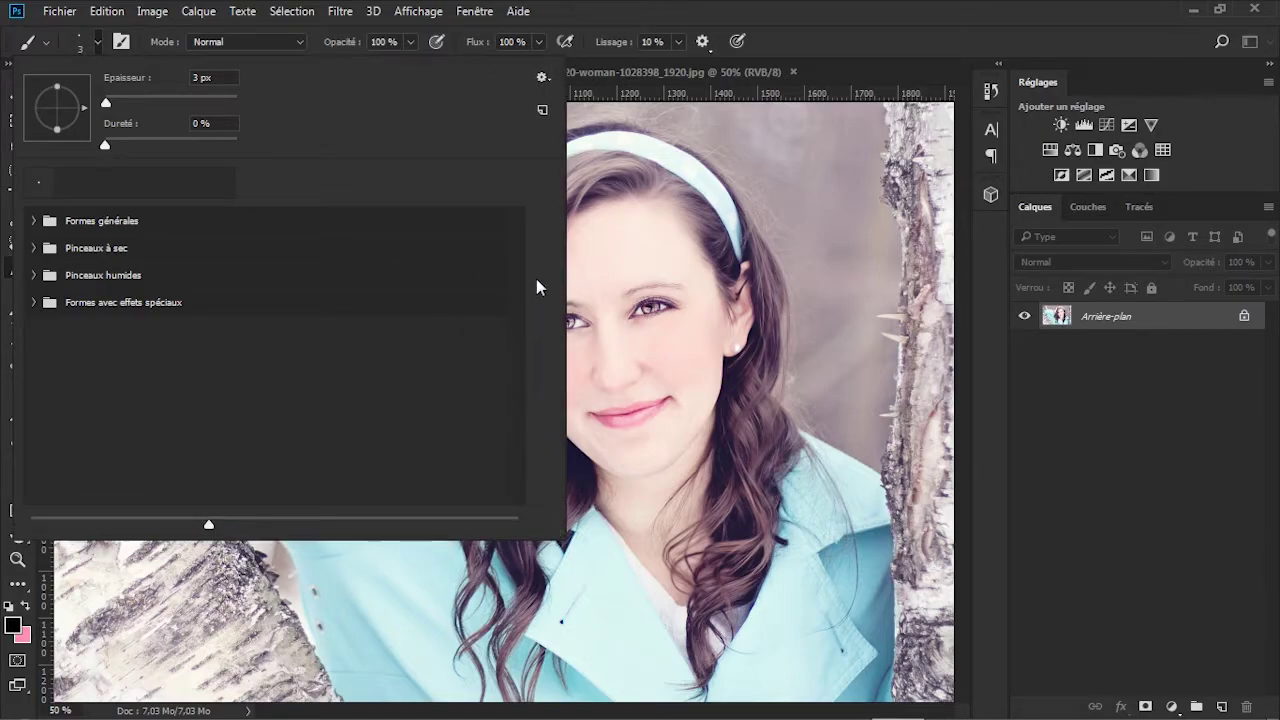
left_click(542, 78)
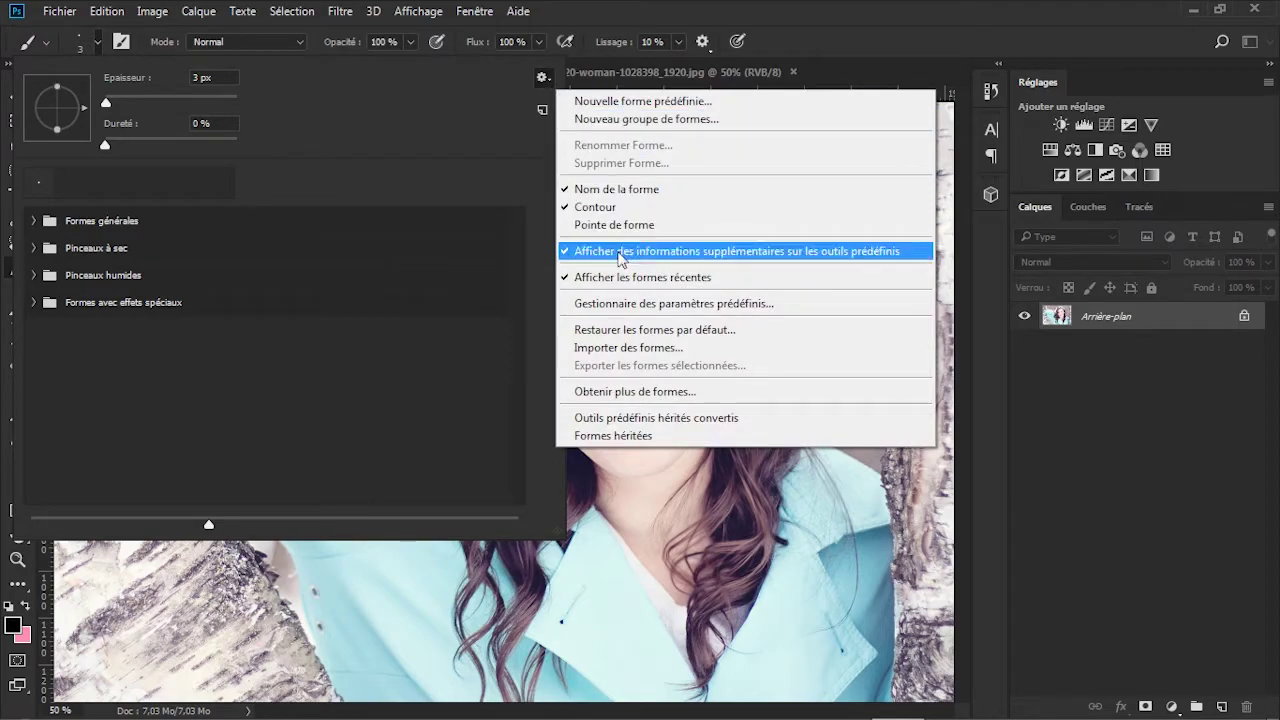
left_click(617, 349)
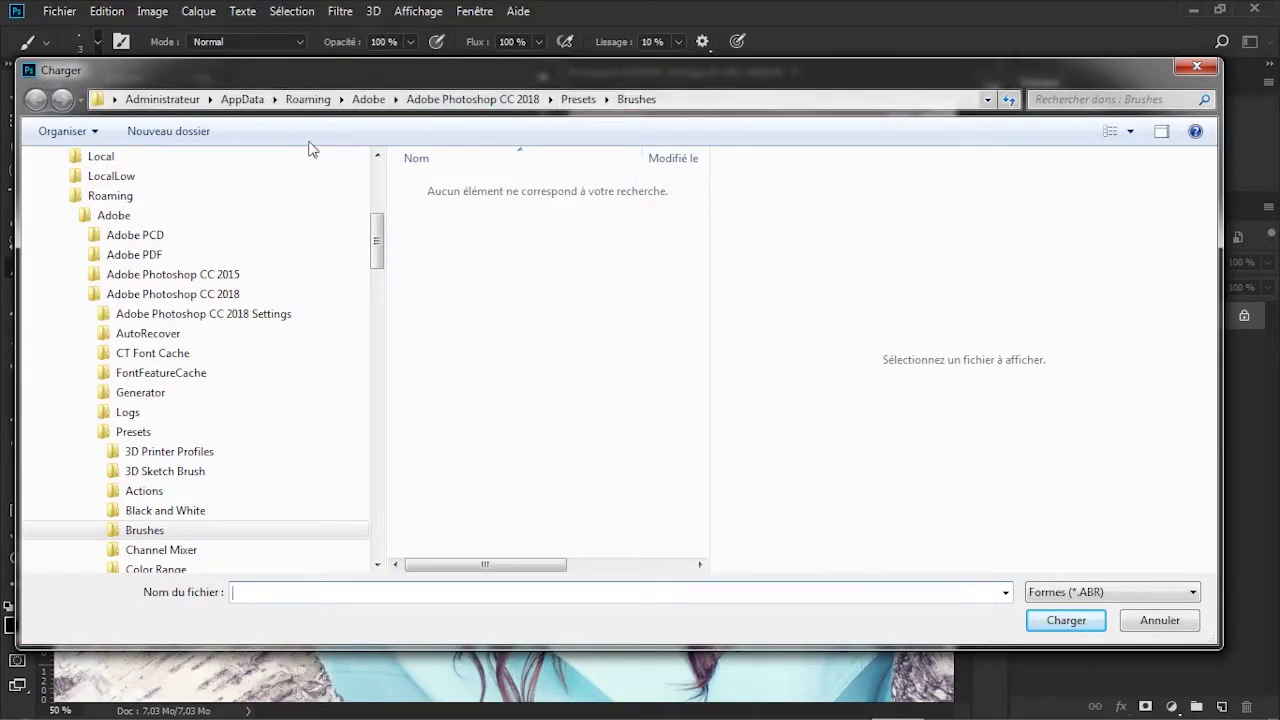
Step: Find splatter_brushes.abr in the extracted solidpaintbrush folder under Téléchargements and copy the file
left_click_drag(371, 256, 381, 211)
left_click(136, 404)
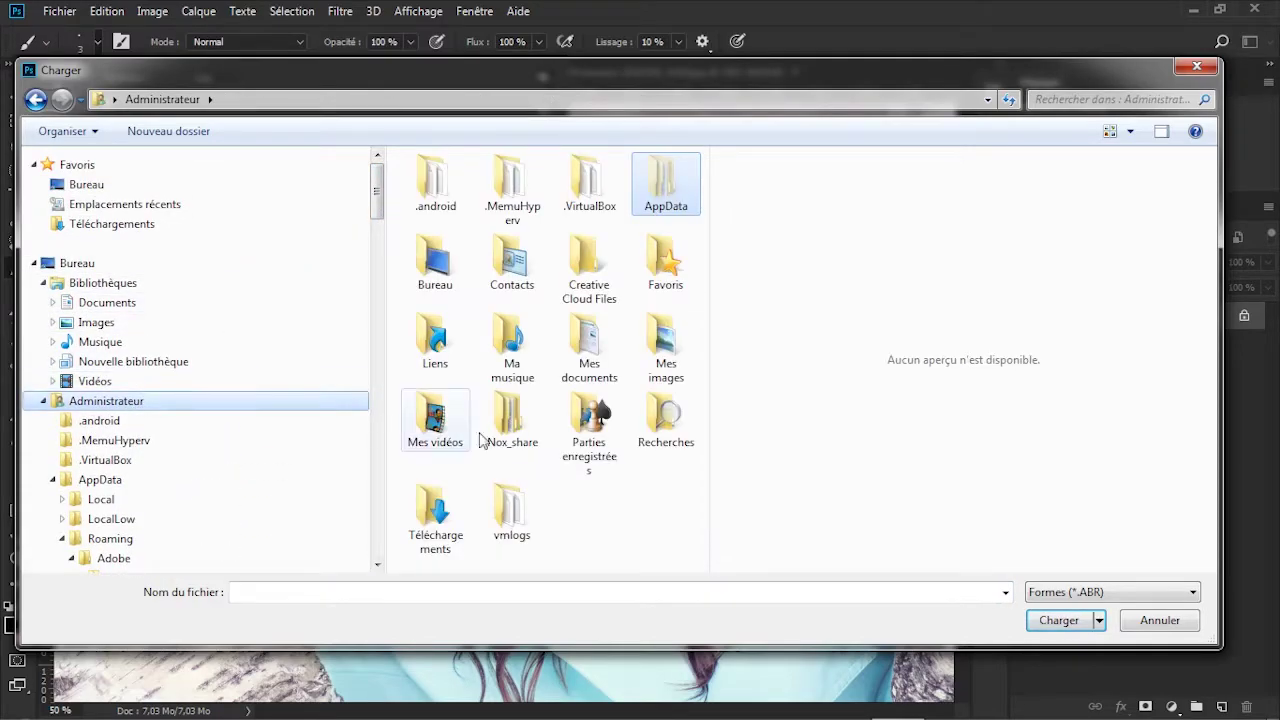
double_click(447, 502)
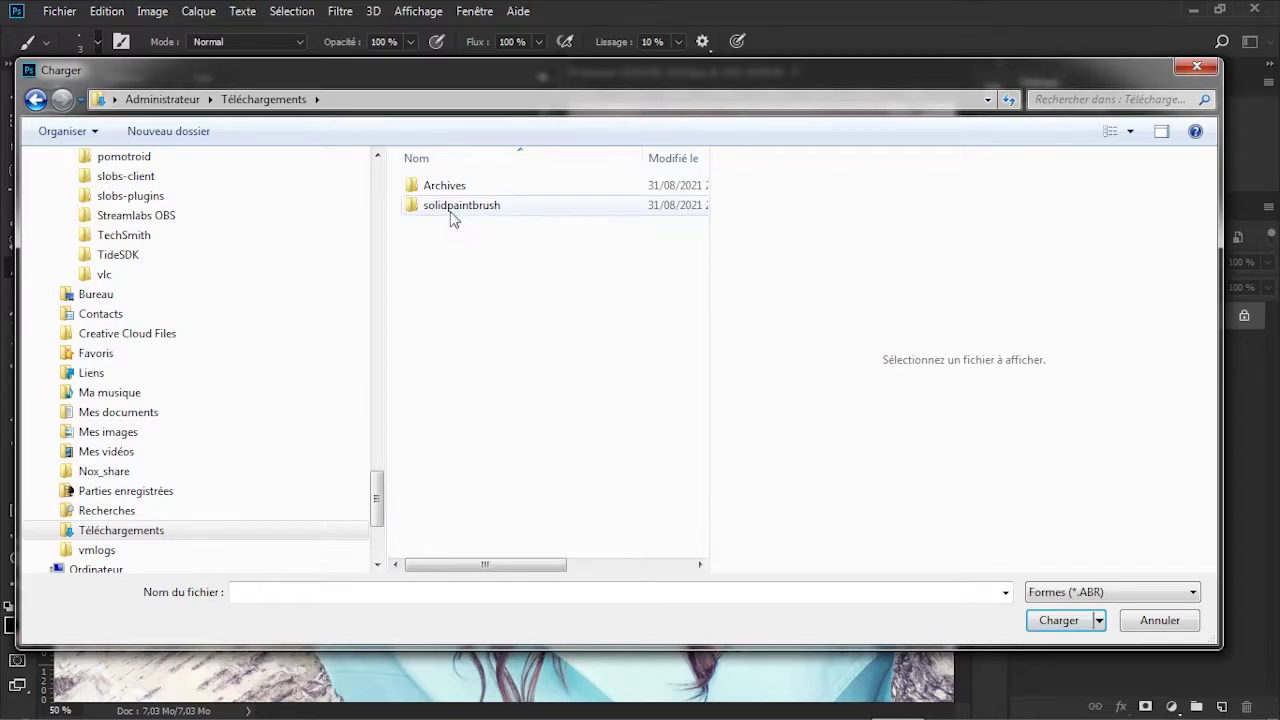
double_click(452, 210)
double_click(452, 212)
left_click(452, 222)
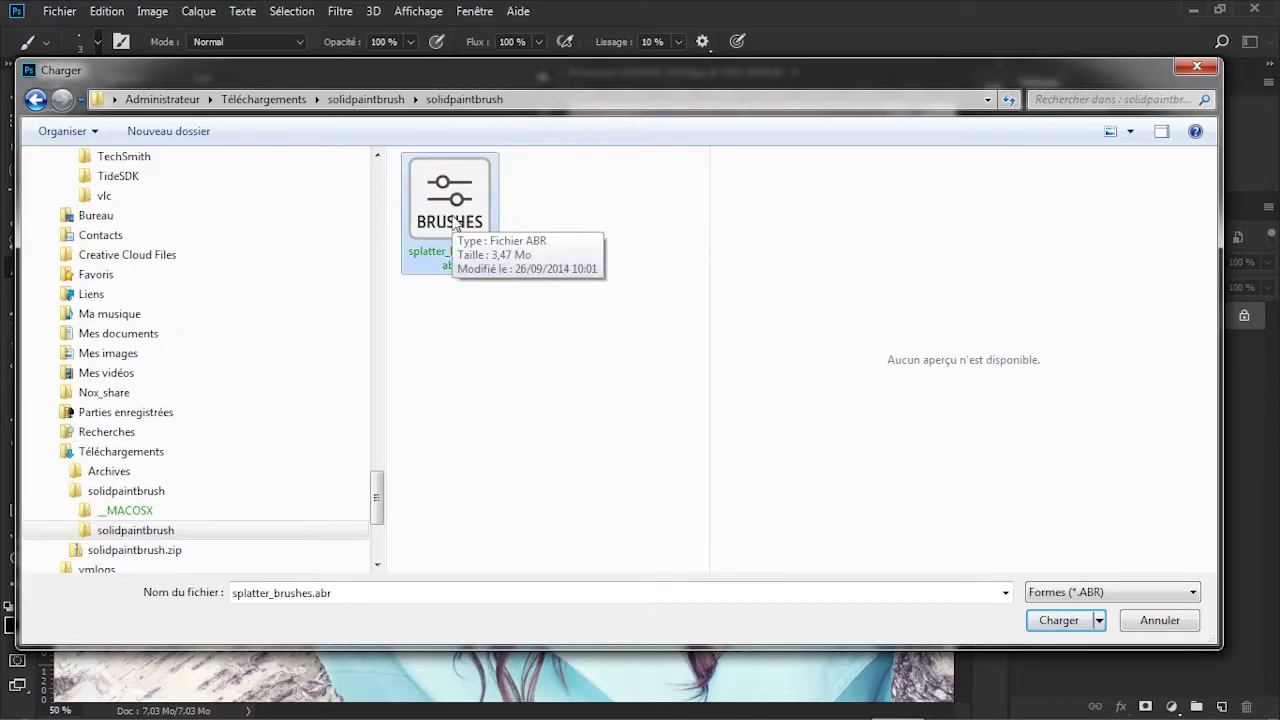
right_click(452, 219)
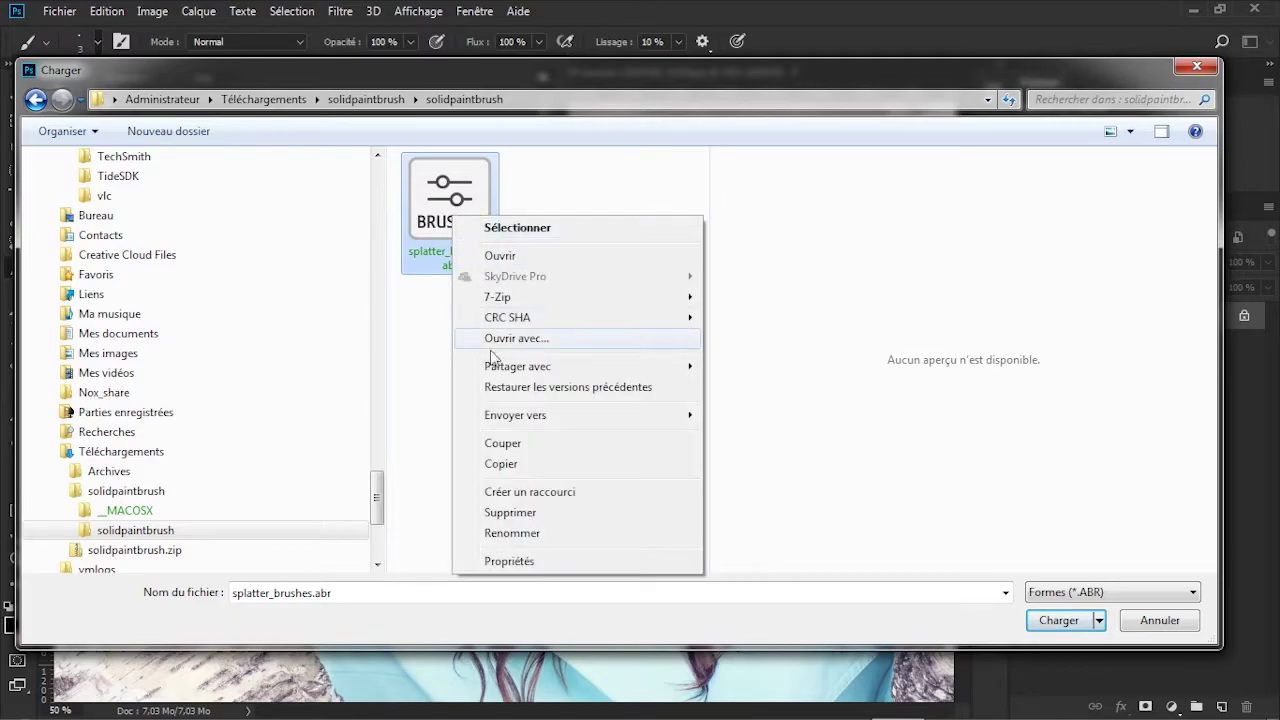
left_click(503, 469)
Step: Paste splatter_brushes.abr into the Adobe Photoshop CC 2018 Presets\Brushes folder and load it
left_click(35, 100)
left_click(35, 100)
left_click(35, 100)
left_click(35, 100)
right_click(458, 301)
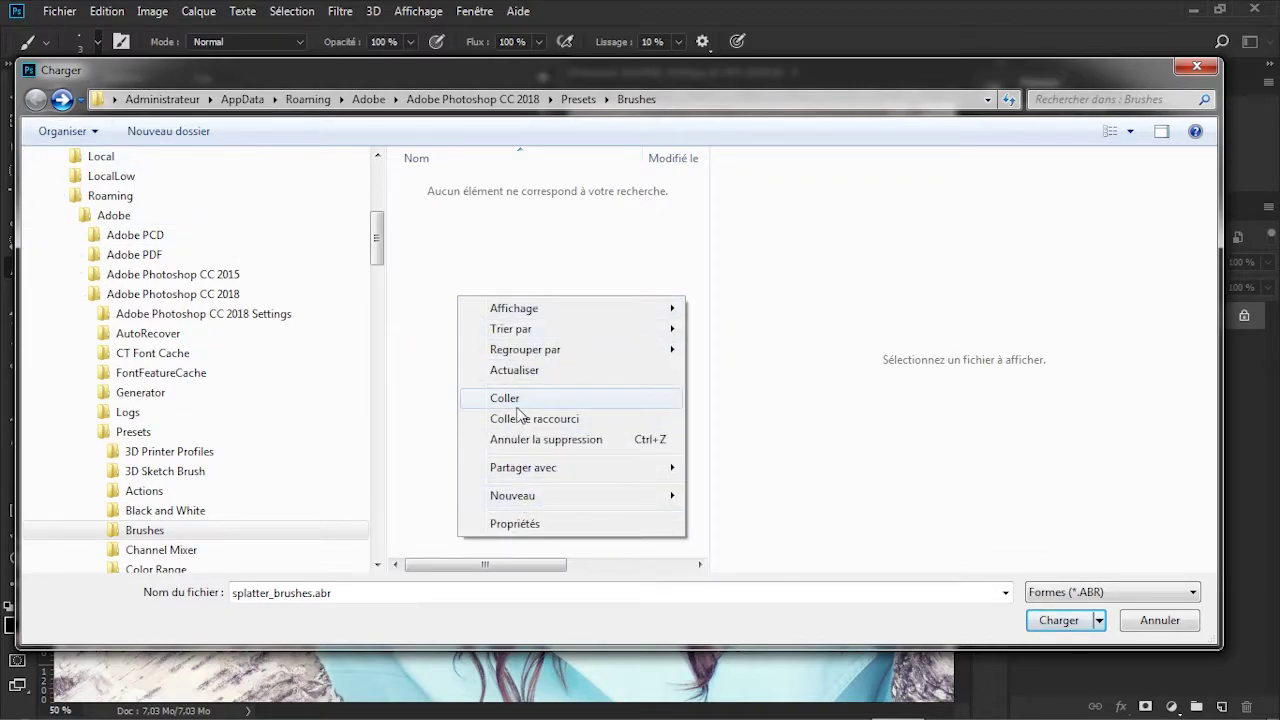
left_click(575, 400)
left_click(520, 415)
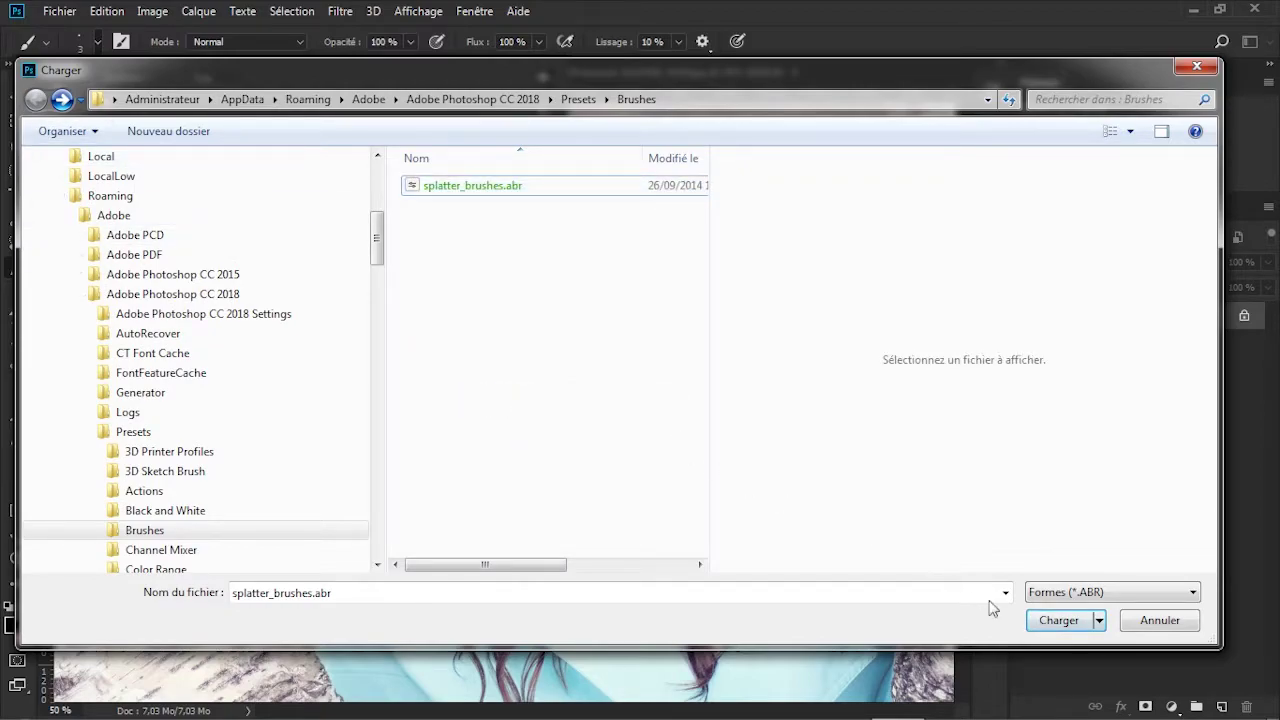
left_click(1057, 622)
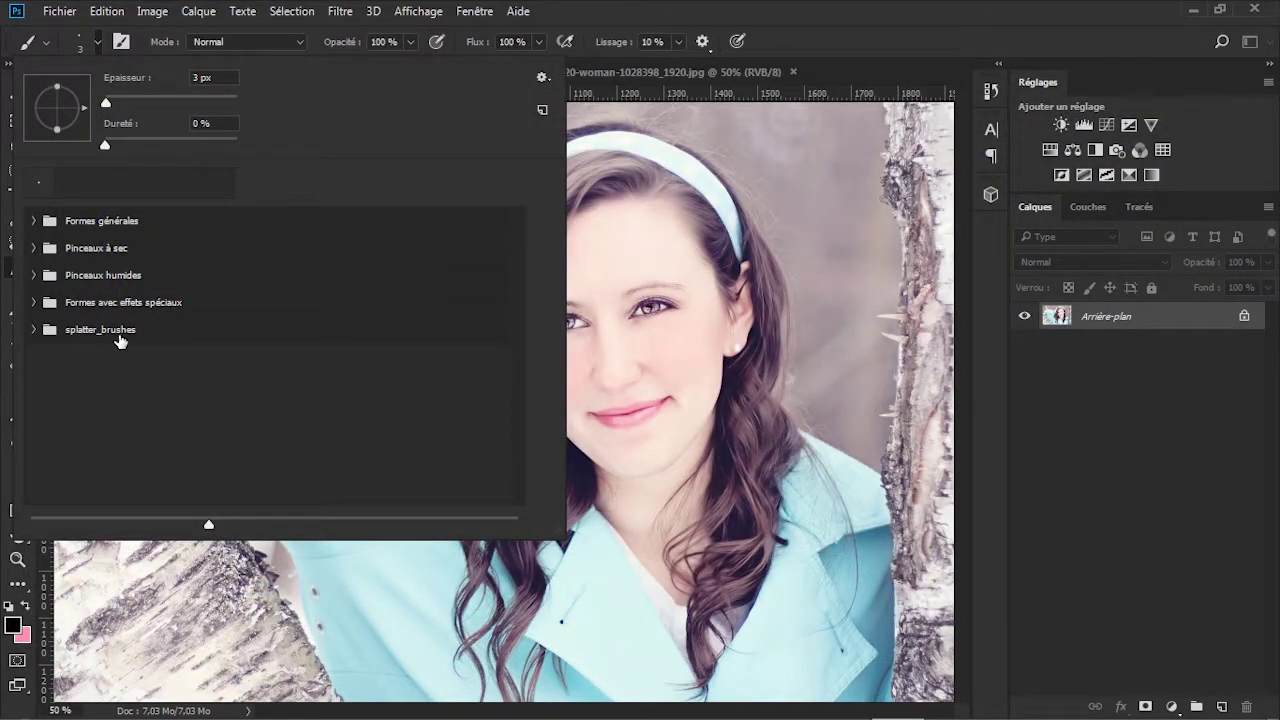
Step: Expand the splatter_brushes group, enlarge the brush previews and close the preset picker
left_click(34, 330)
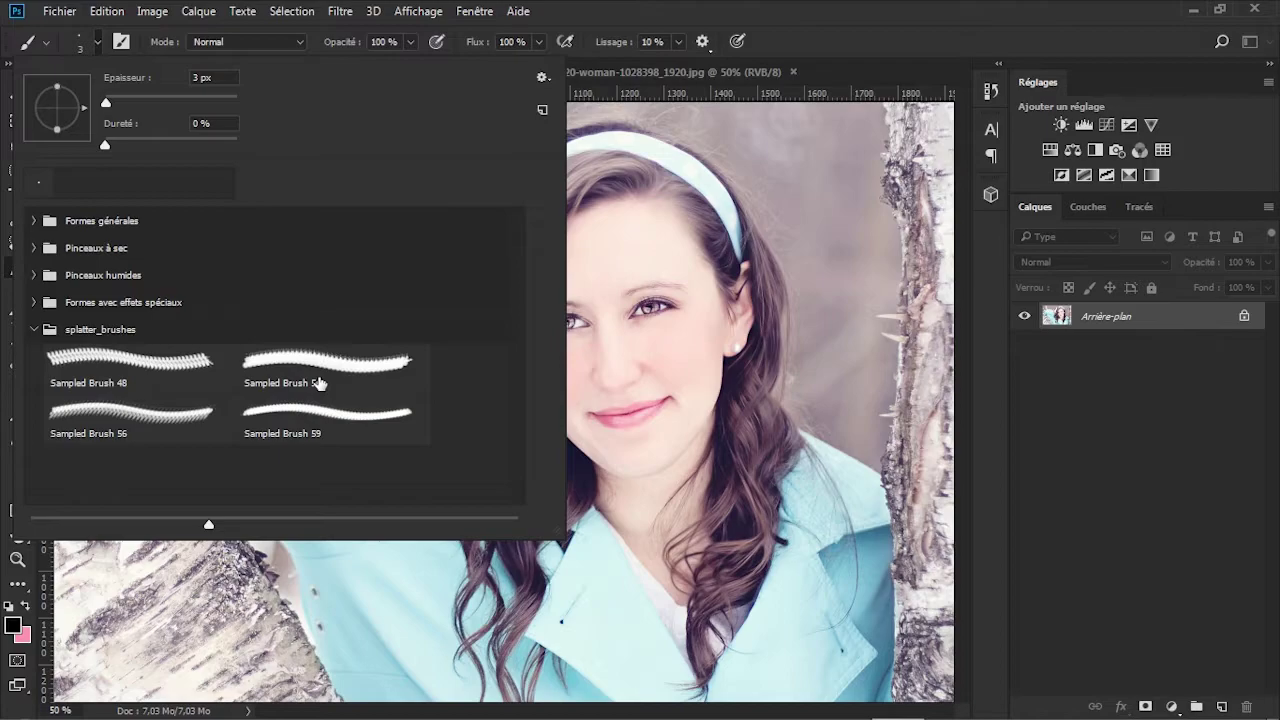
mouse_move(208, 524)
left_mouse_down()
mouse_move(66, 523)
mouse_move(340, 526)
mouse_move(280, 524)
left_mouse_up()
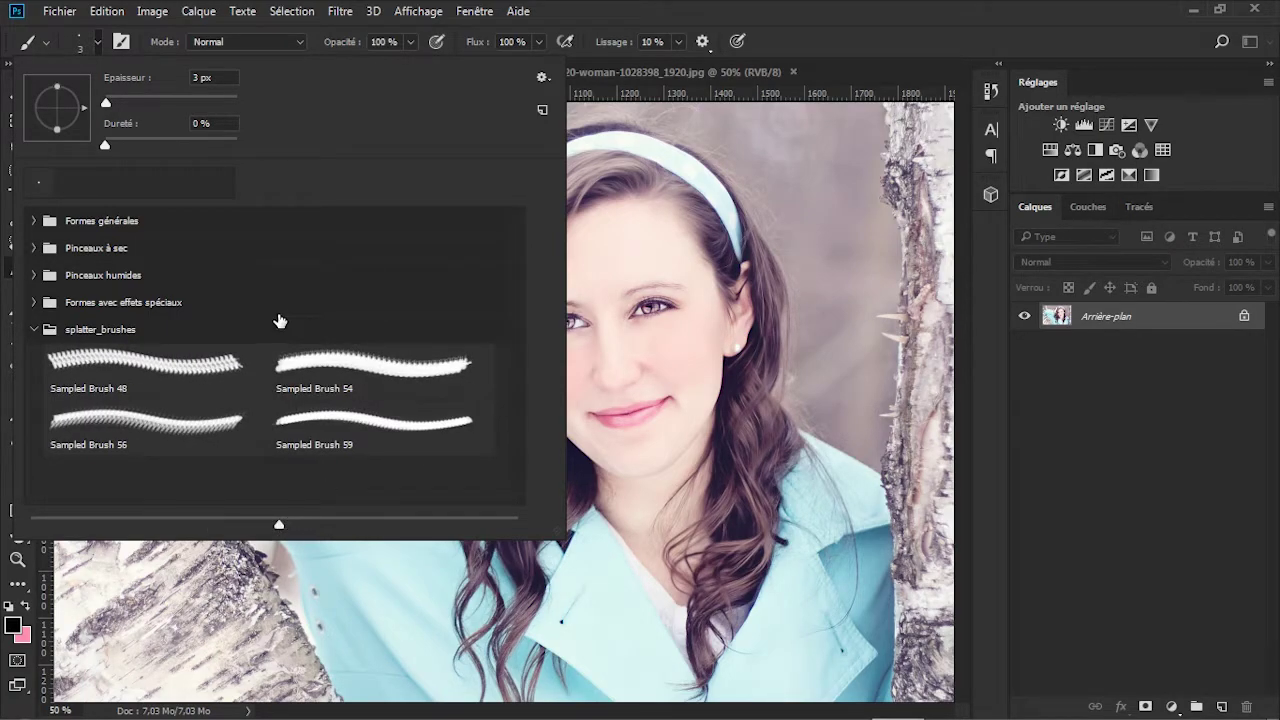
left_click(97, 43)
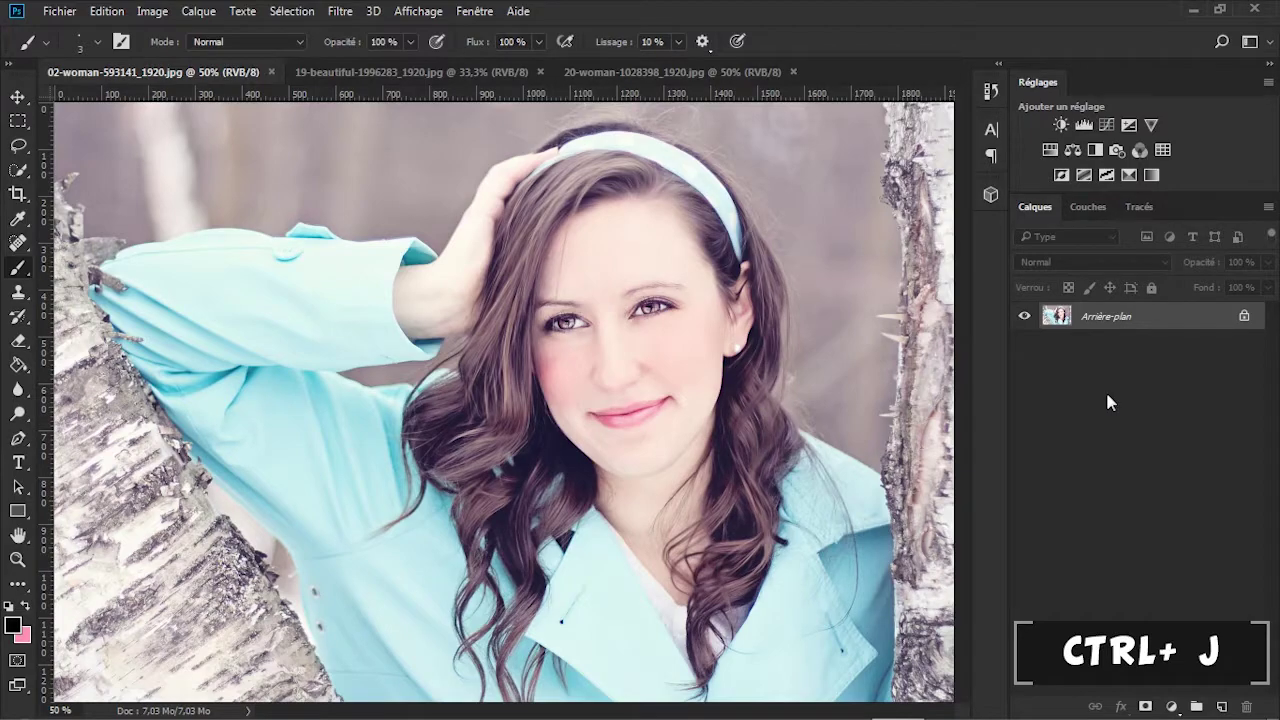
Step: Duplicate the Arrière-plan layer with the original hidden, and add two empty layers above the copy
key("ctrl+j")
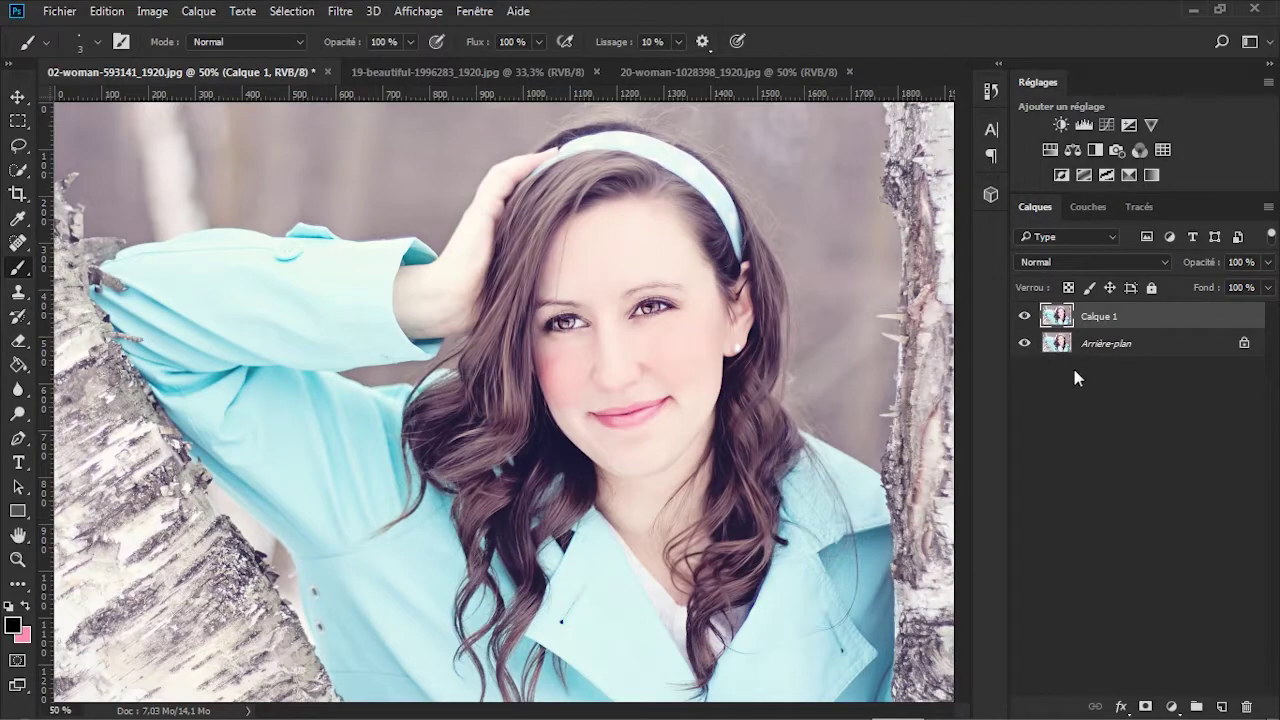
left_click(1024, 344)
left_click(1222, 707)
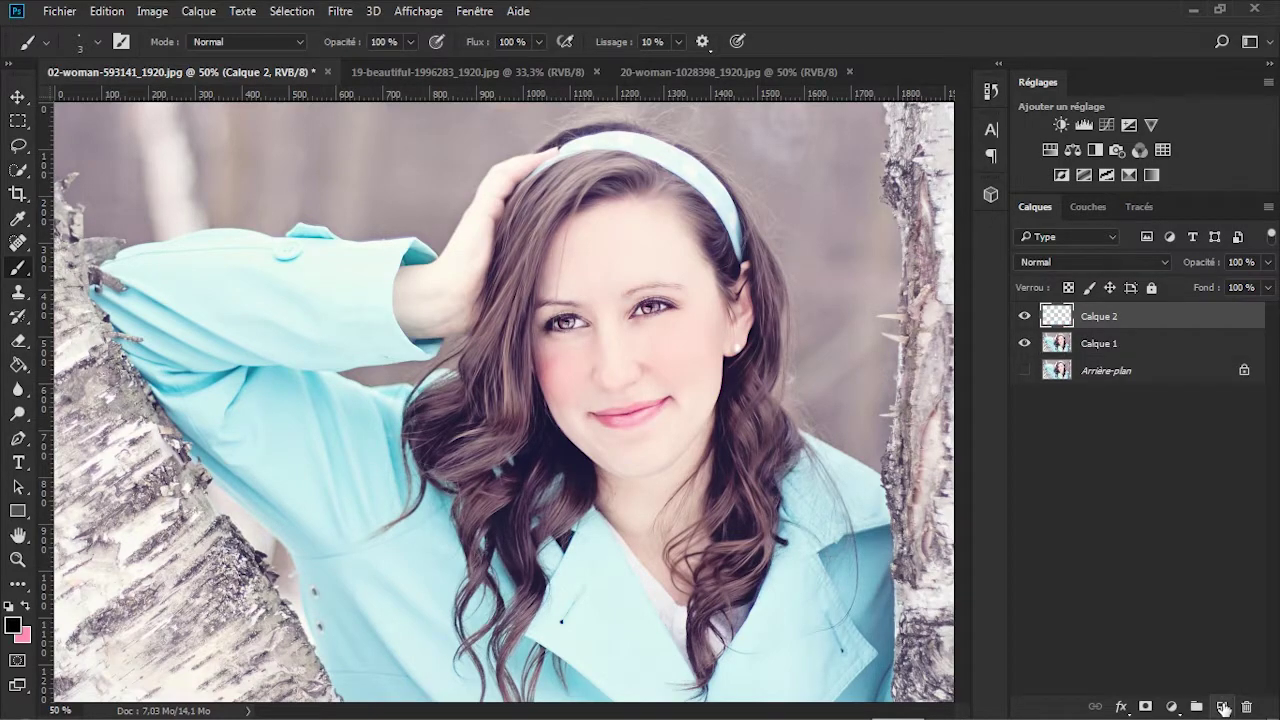
left_click(1222, 707)
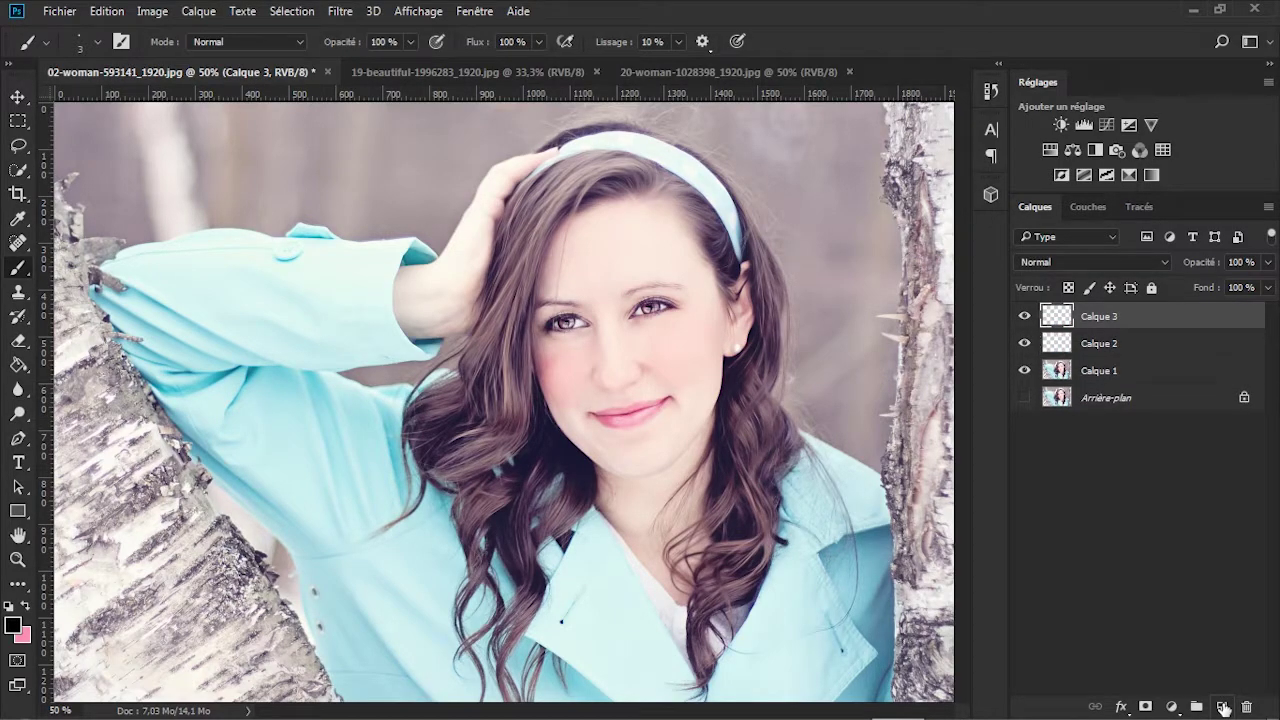
Step: Set the foreground colour to white (ffffff) and fill Calque 3 and Calque 2 with it using the Paint Bucket
left_click(27, 374)
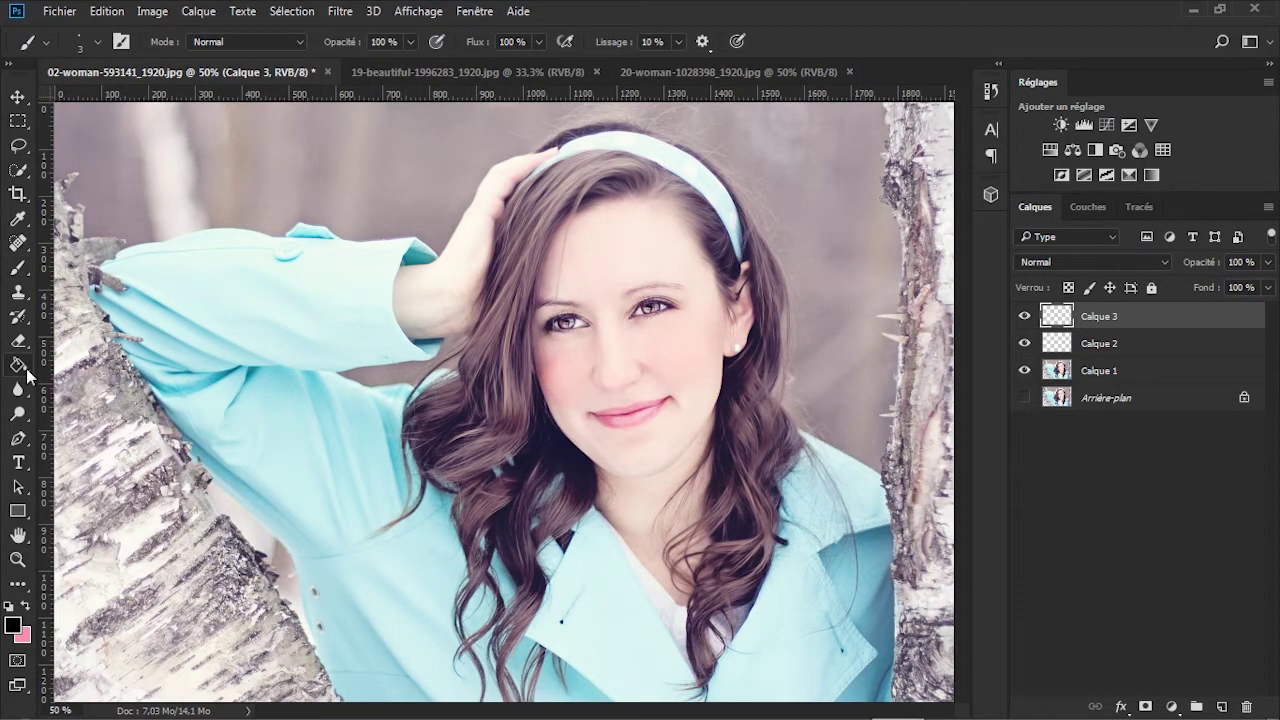
left_click(25, 606)
left_click(13, 625)
type("ffffff")
left_click(850, 158)
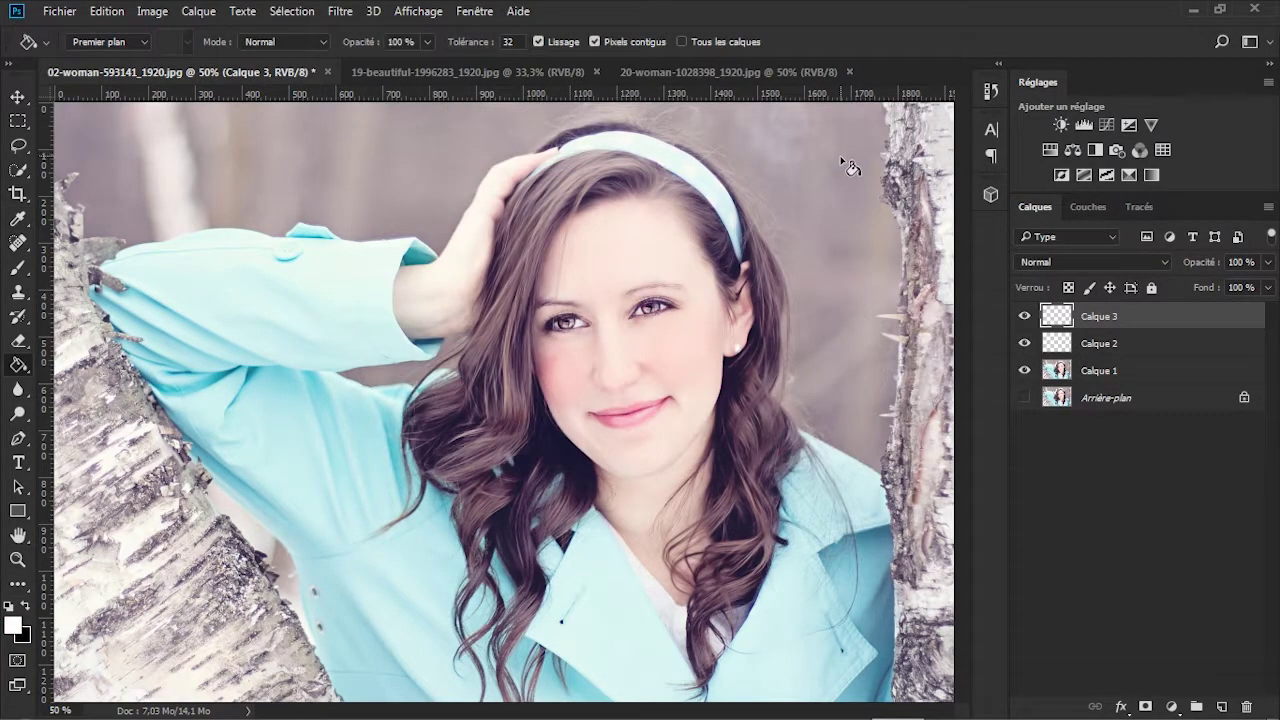
left_click(409, 385)
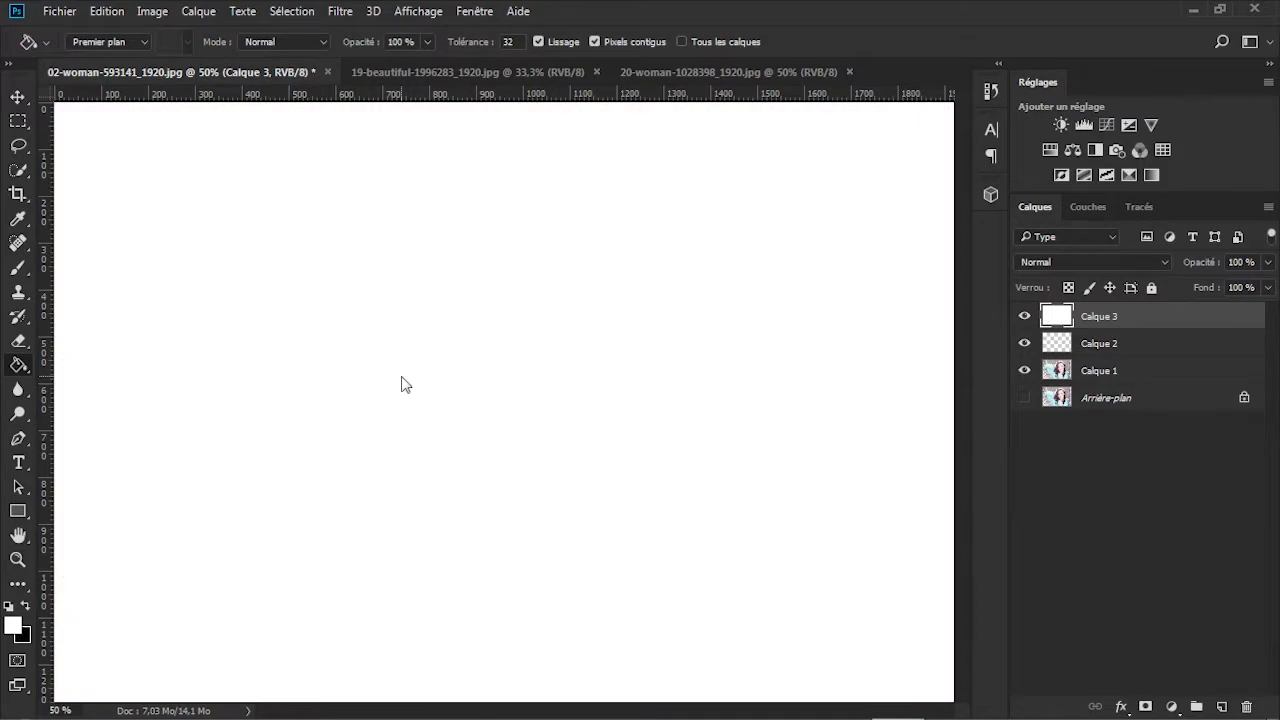
left_click(1062, 350)
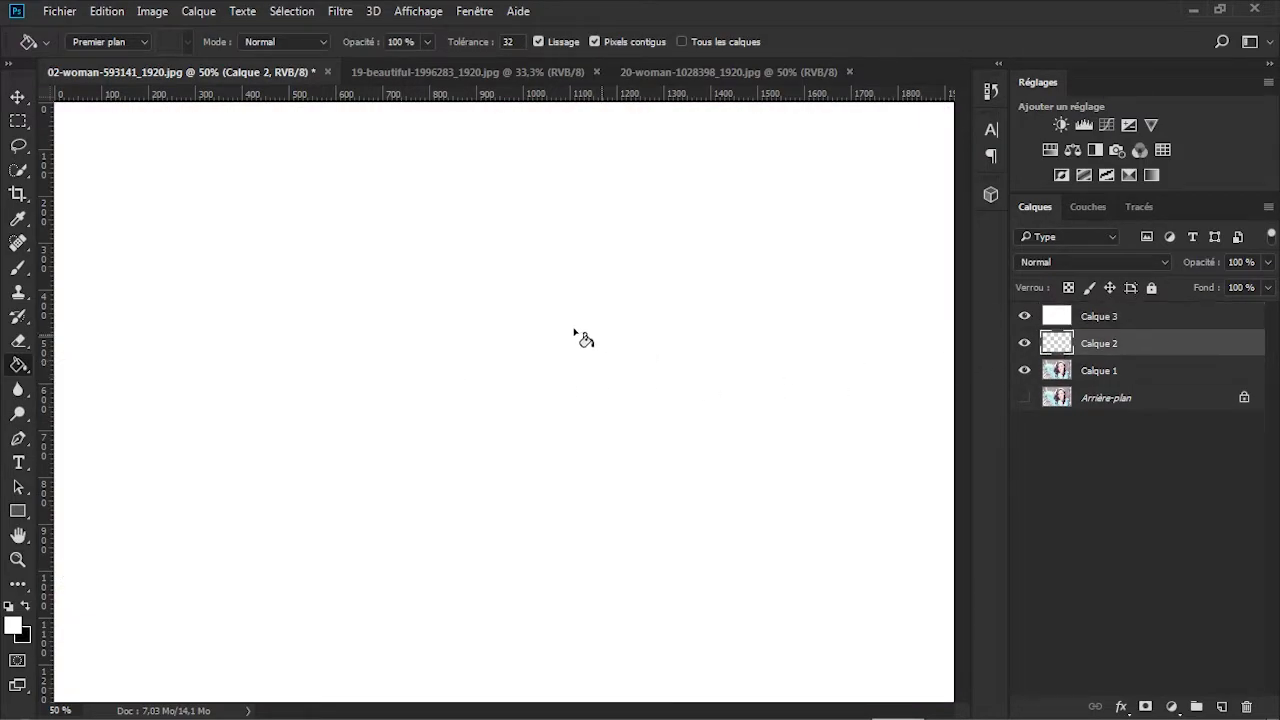
left_click(383, 298)
Step: With Calque 3 hidden, set the opacity of Calque 2 to 60 %
left_click(1253, 262)
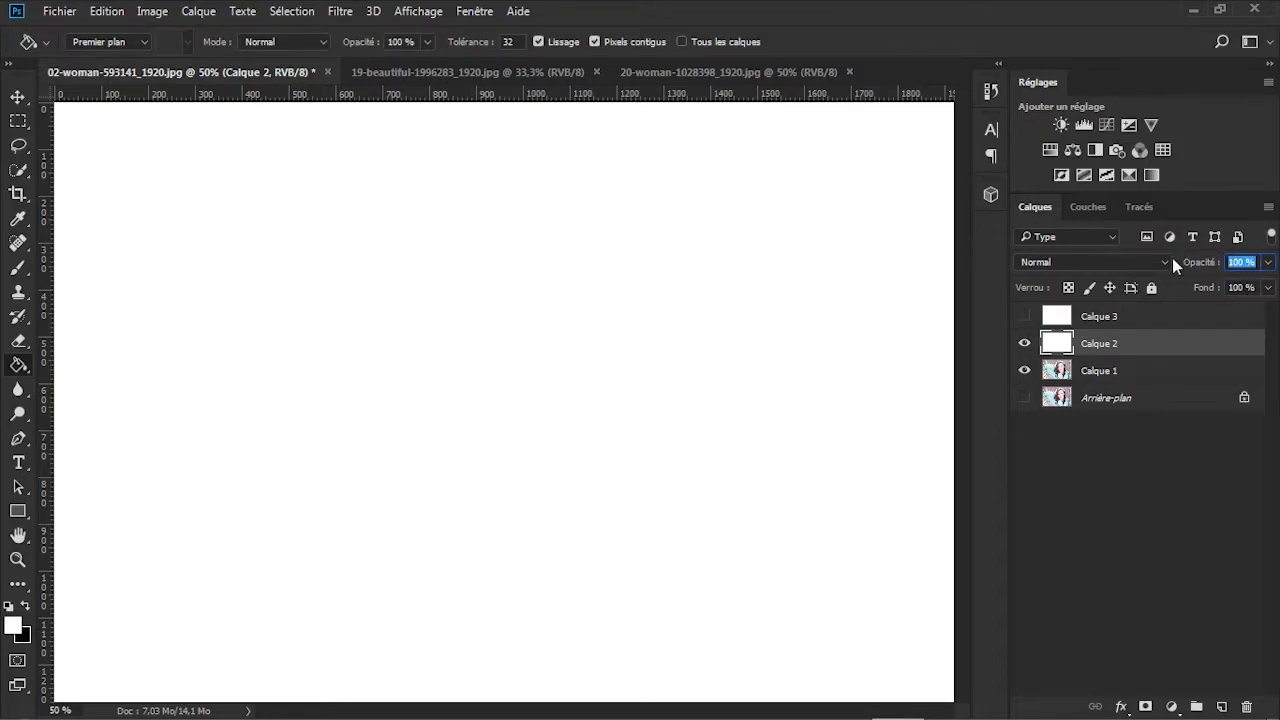
type("60")
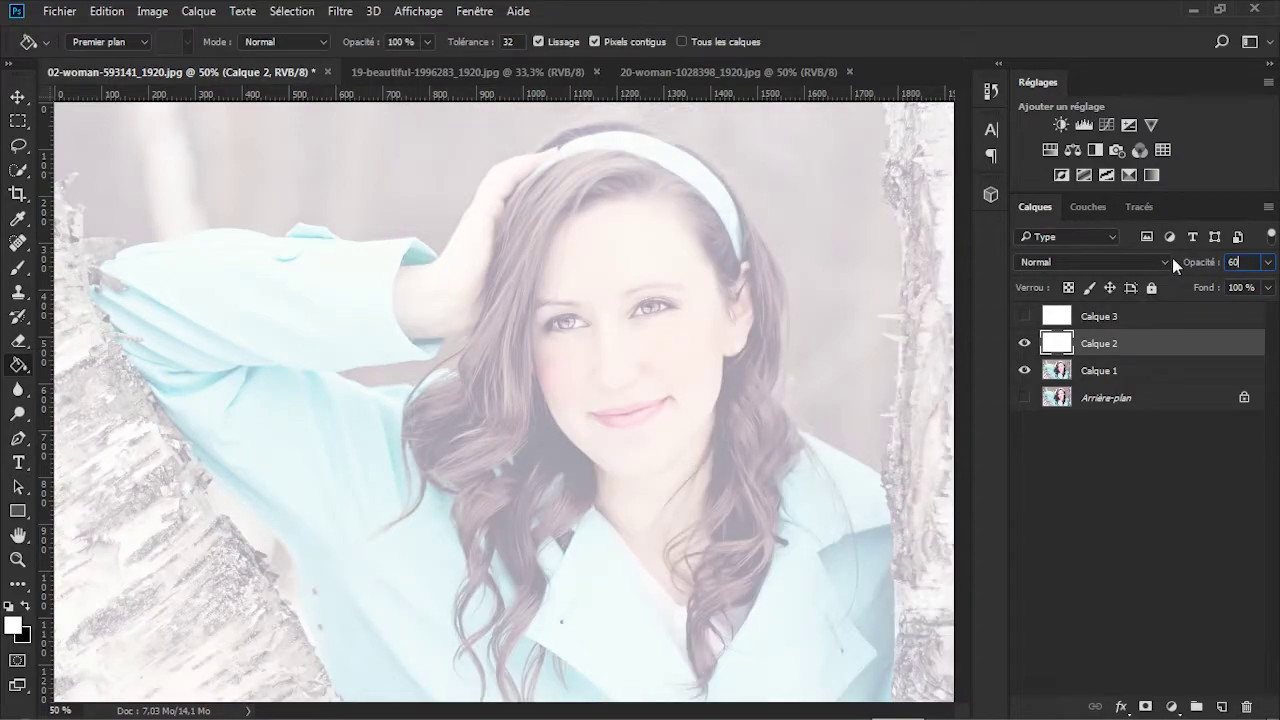
key("Return")
Step: Choose Sampled Brush 48 from the splatter_brushes group for the Brush tool and set its size to 1000 px
left_click(12, 272)
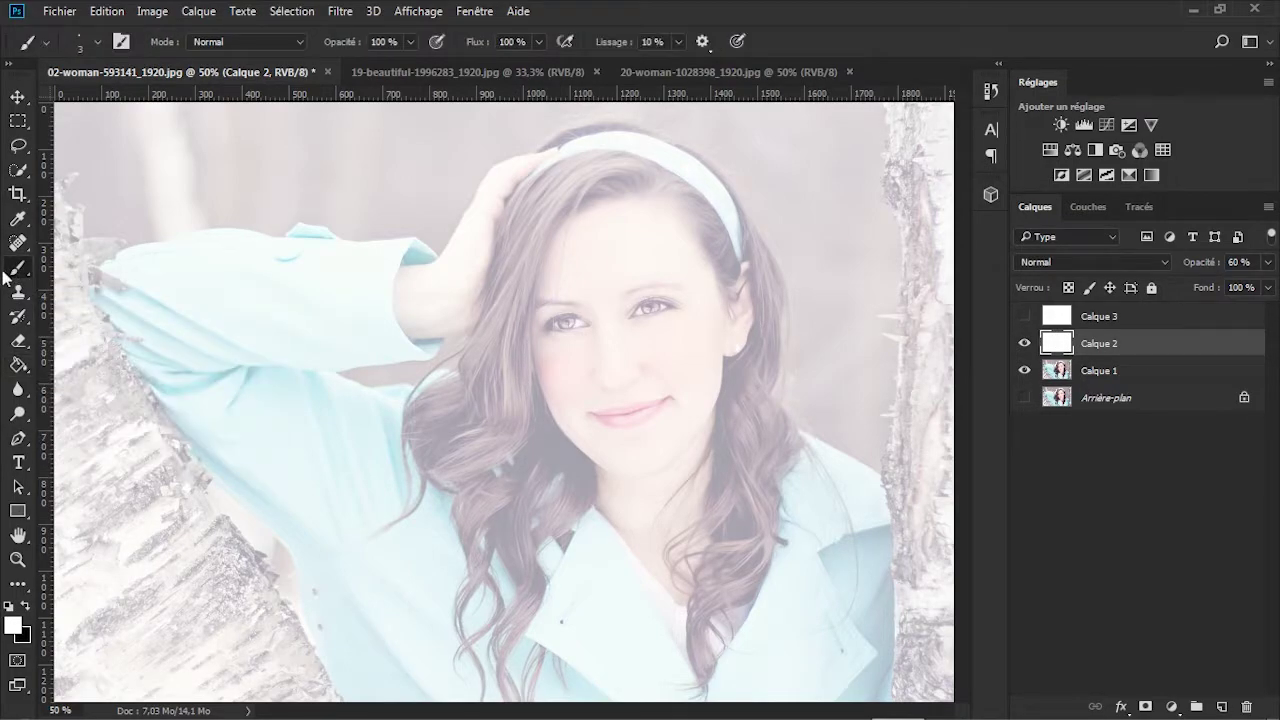
left_click(98, 44)
left_click(140, 366)
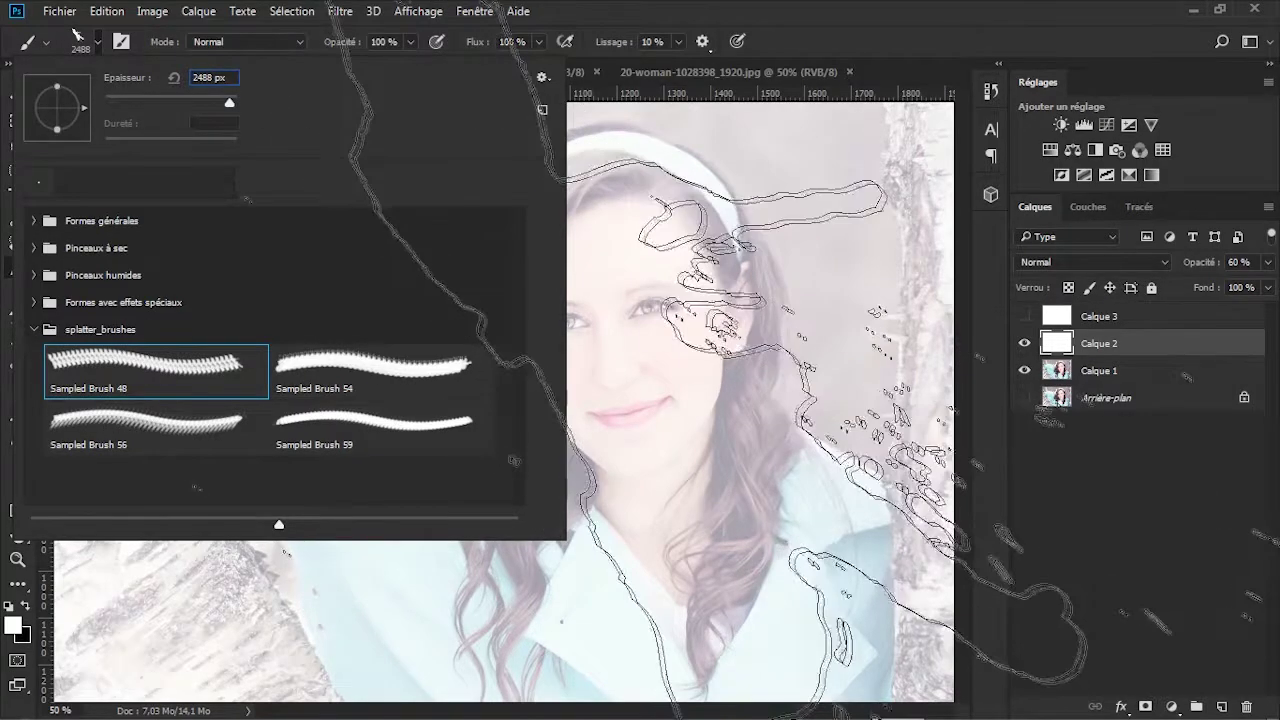
left_click_drag(230, 77, 27, 48)
type("1000")
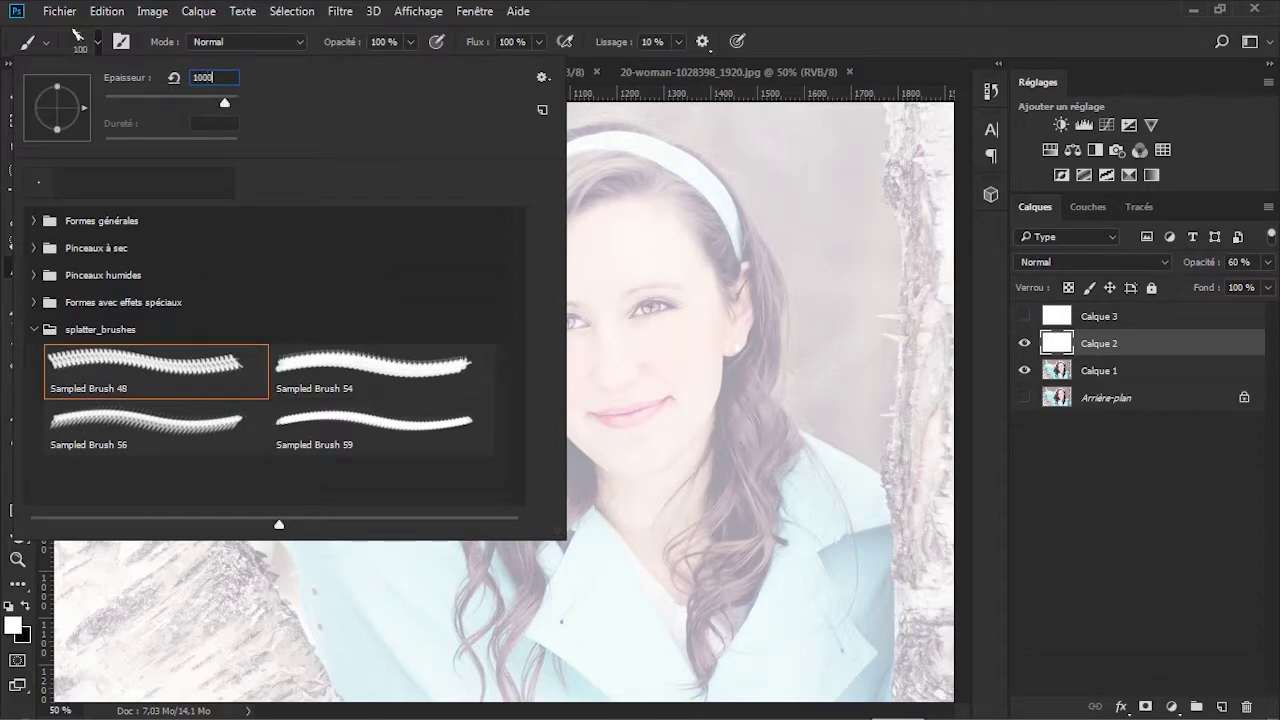
left_click(777, 292)
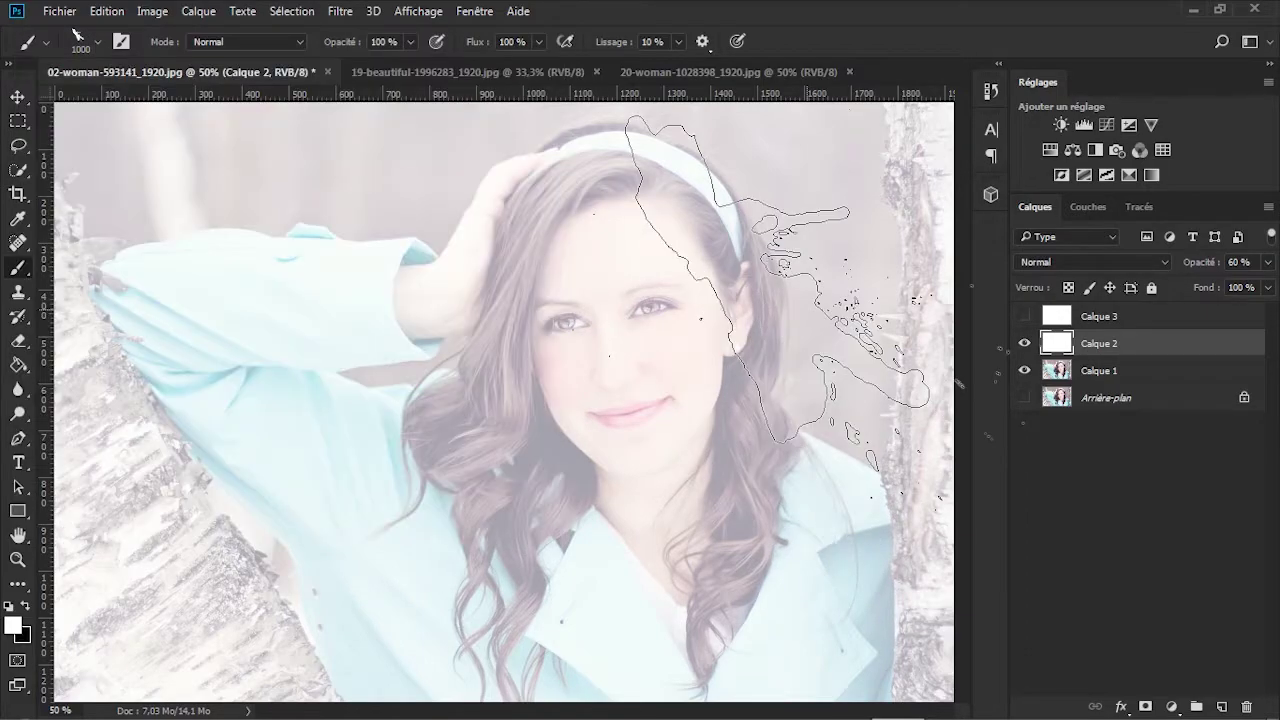
Step: Switch the foreground colour to black and stamp splatters on Calque 2 over the woman's face, hair, raised arm and coat
left_click(27, 608)
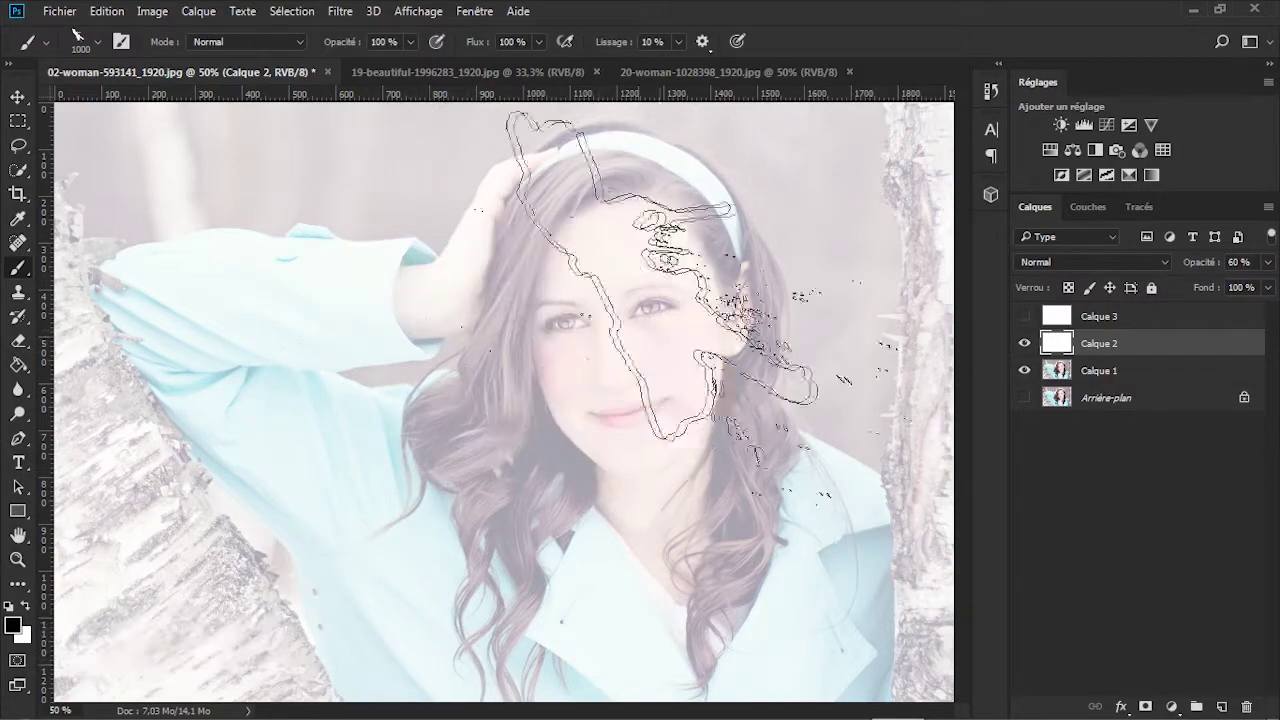
left_click(768, 280)
mouse_move(760, 411)
left_mouse_down()
mouse_move(800, 450)
mouse_move(813, 537)
mouse_move(740, 540)
mouse_move(790, 540)
mouse_move(750, 420)
left_mouse_up()
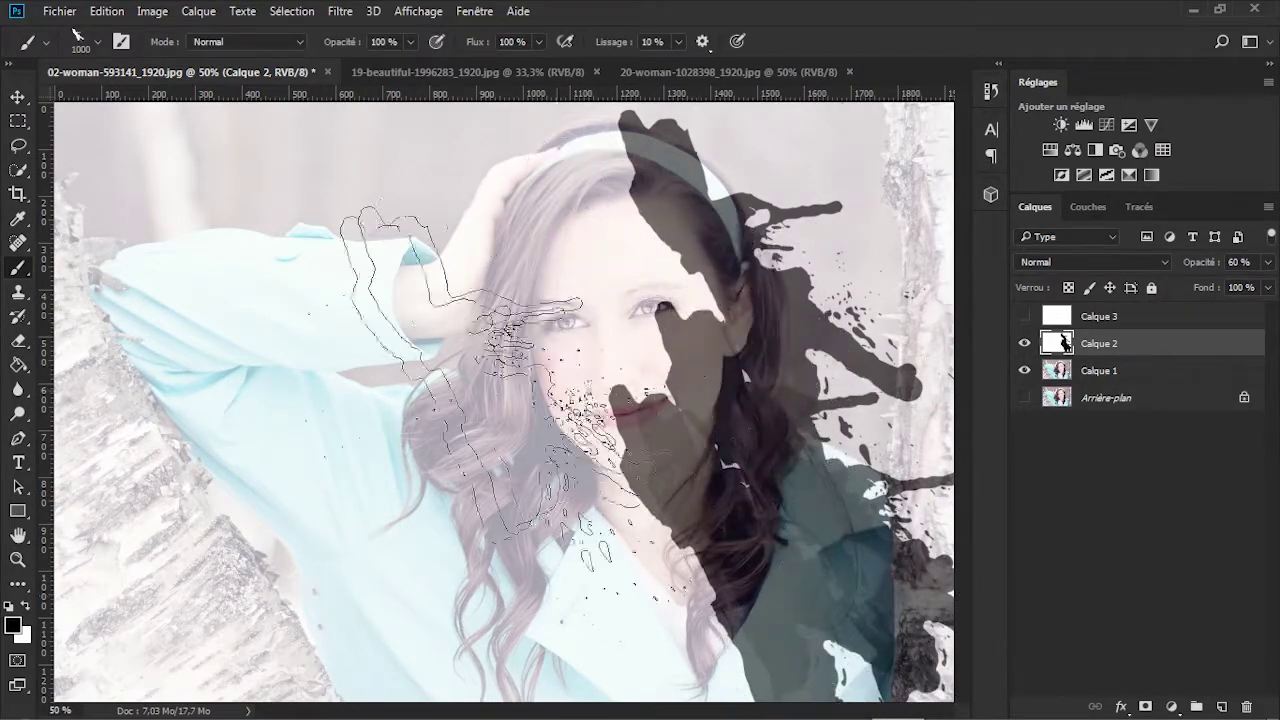
left_click(237, 442)
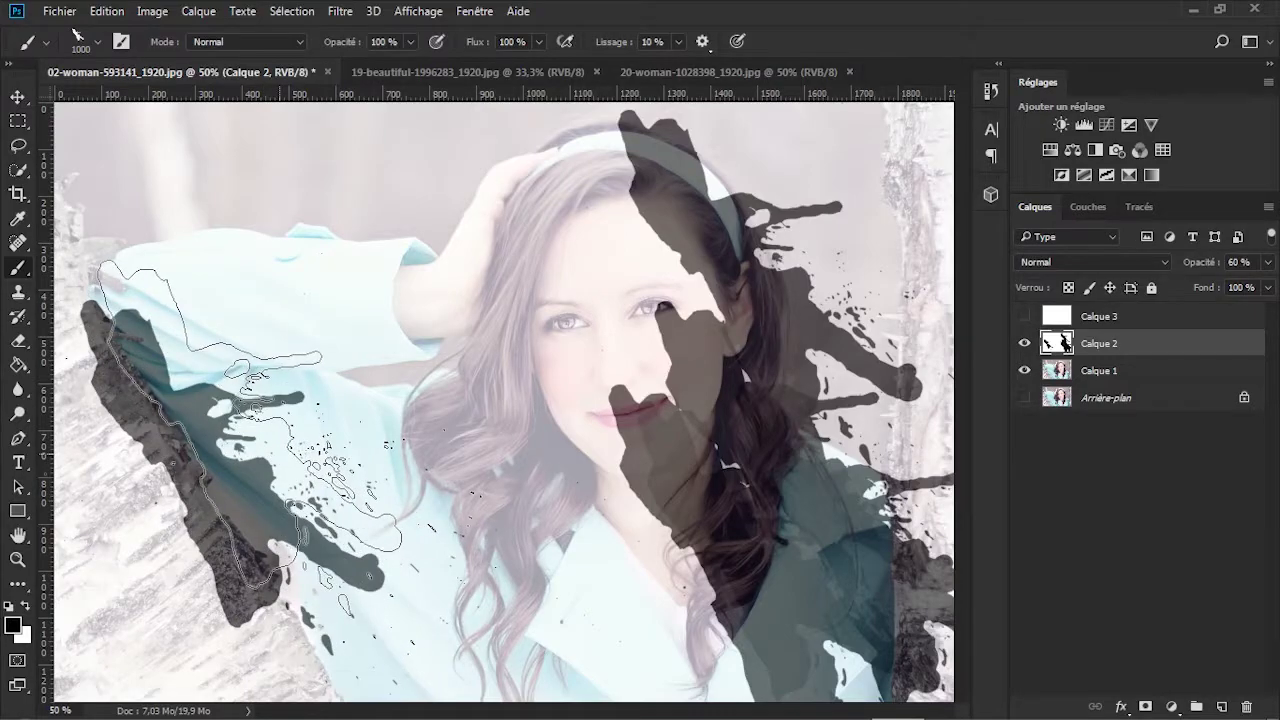
left_click(237, 442)
left_click(328, 575)
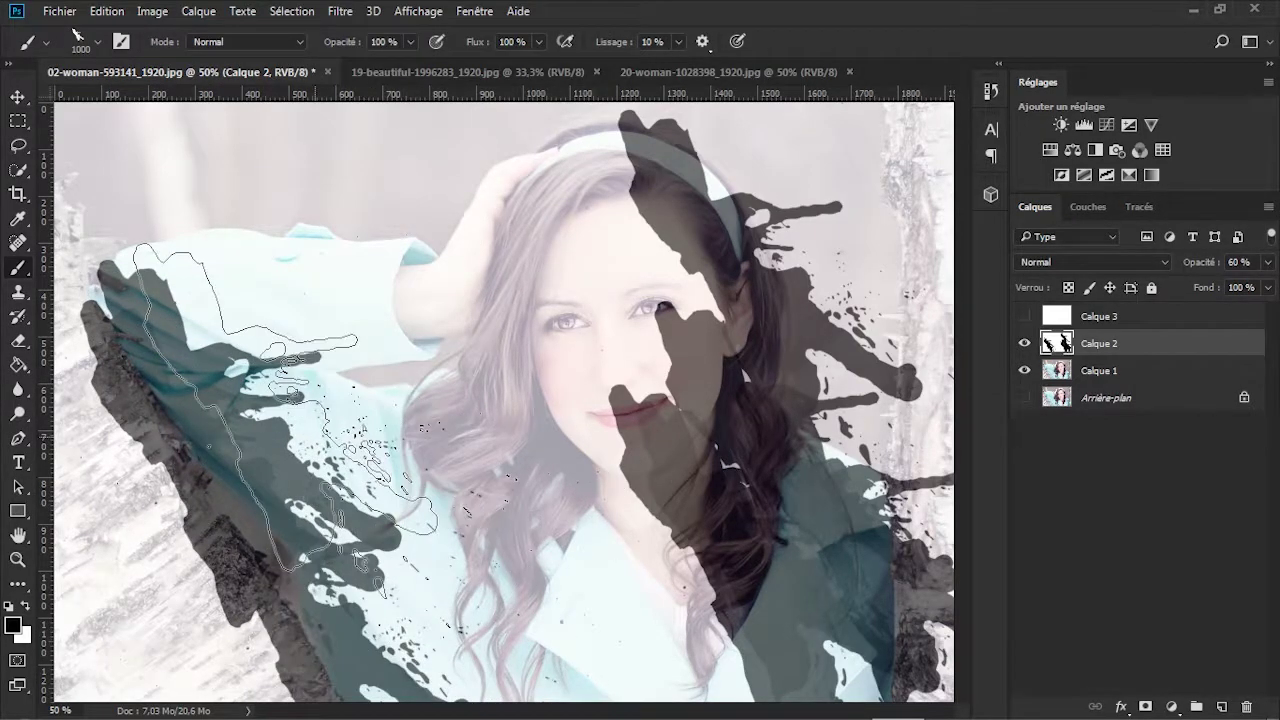
left_click(265, 345)
left_click(510, 420)
left_click(565, 420)
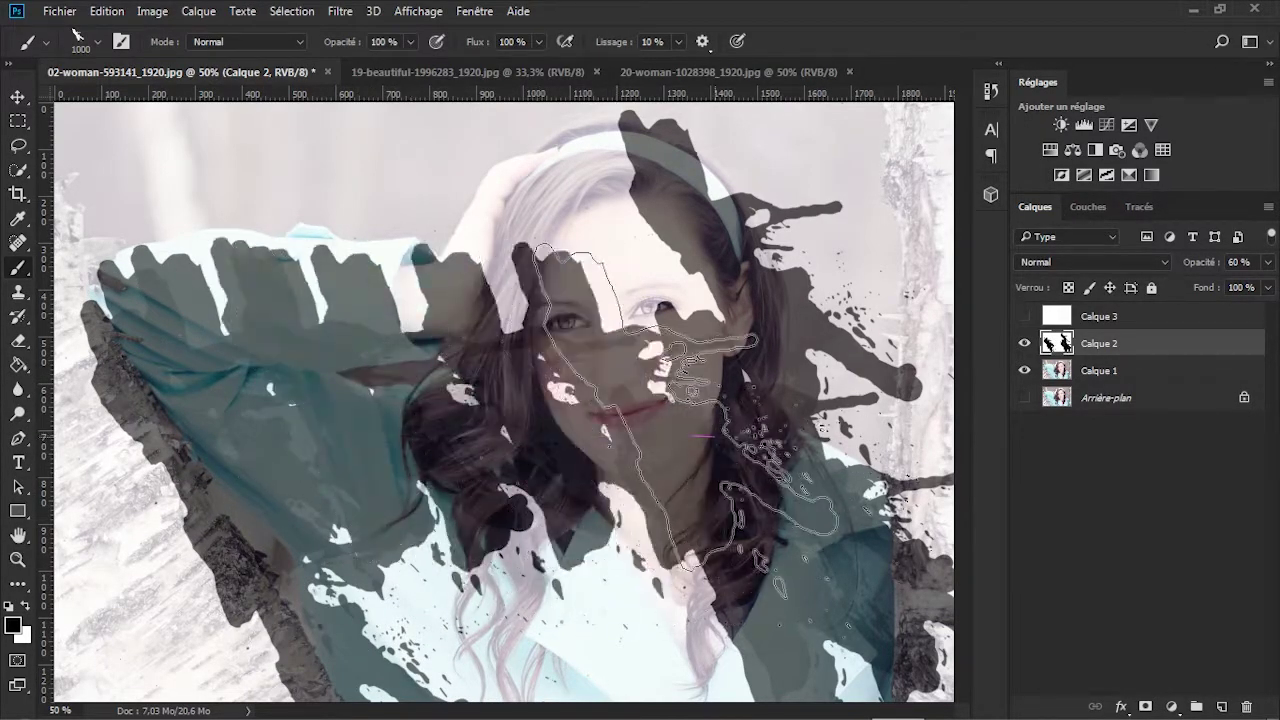
left_click(720, 335)
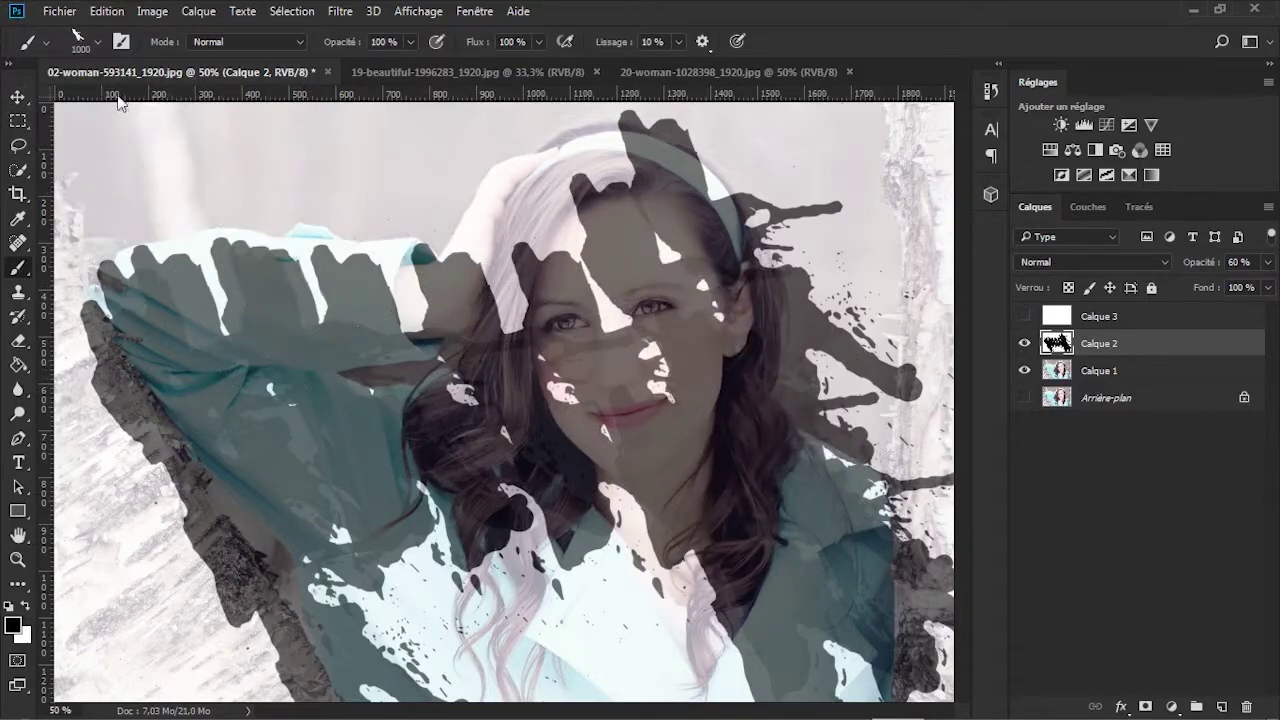
Step: Choose Sampled Brush 59 at 1000 px and paint black splatters on Calque 2 over the rest of the figure and around its outline
left_click(97, 42)
left_click(368, 428)
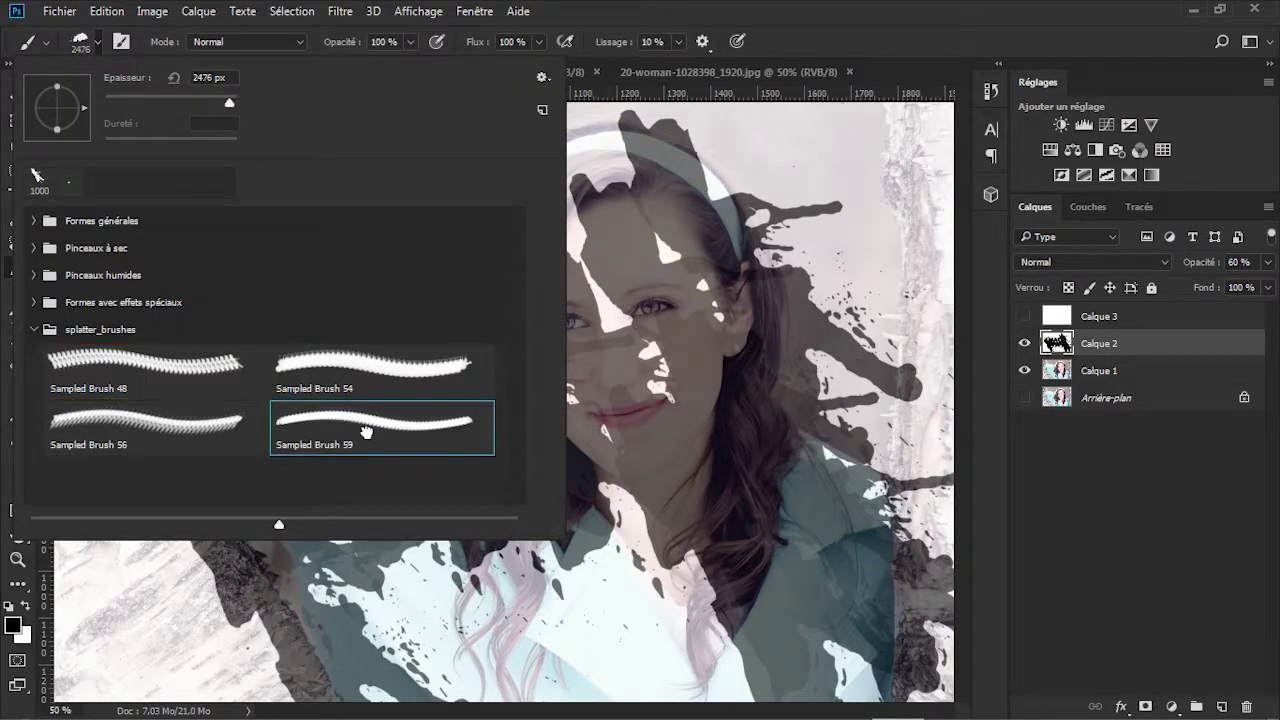
double_click(234, 77)
type("1000")
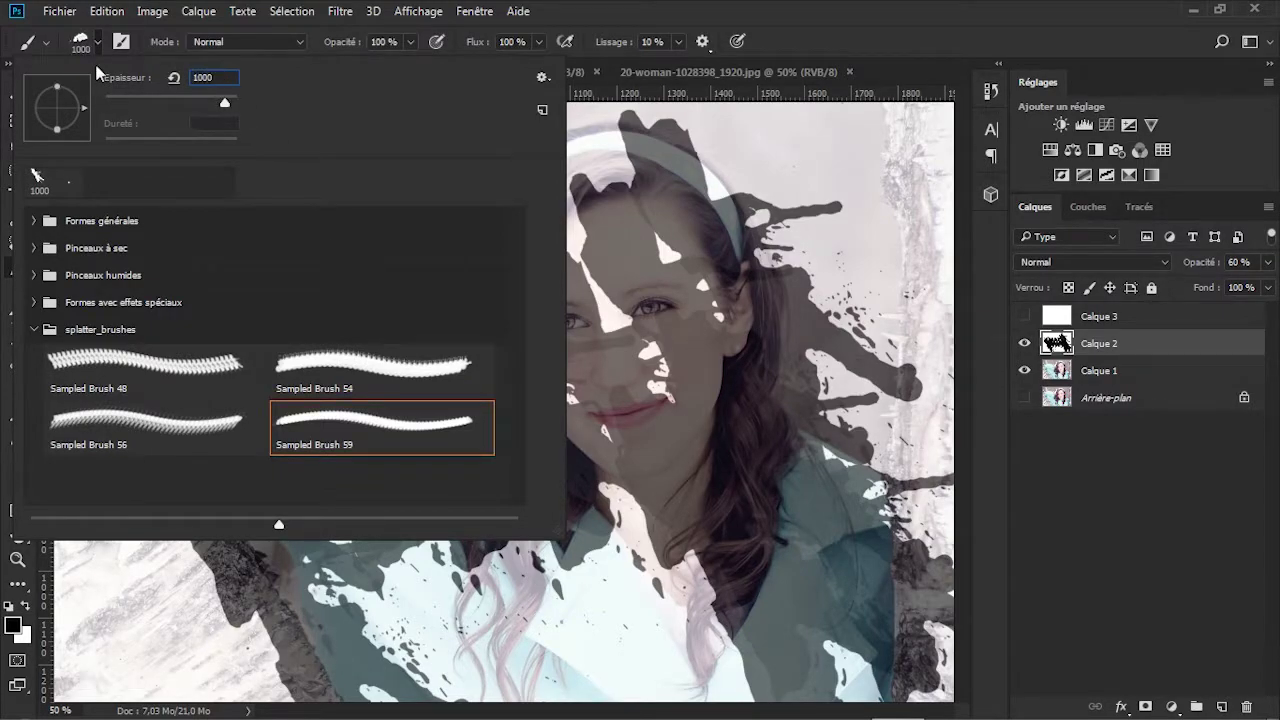
key("Return")
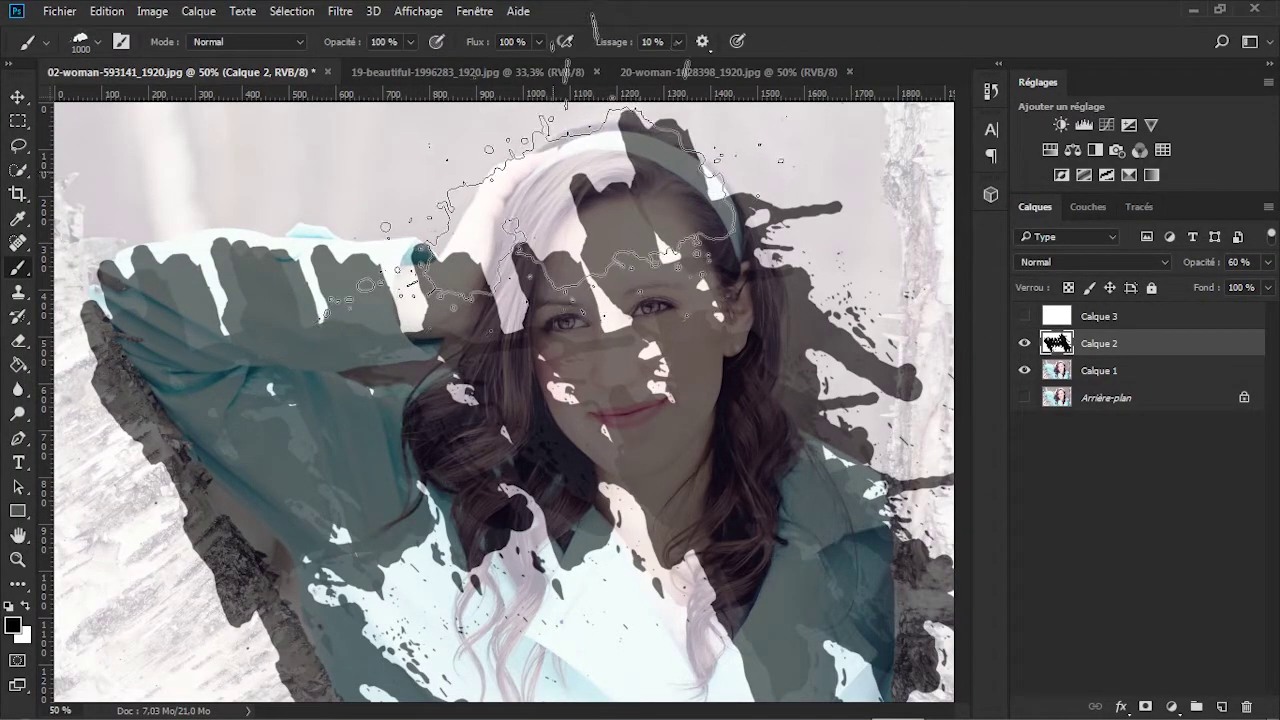
left_click(535, 215)
mouse_move(780, 540)
left_mouse_down()
mouse_move(760, 515)
mouse_move(740, 465)
mouse_move(700, 640)
mouse_move(780, 670)
mouse_move(620, 640)
mouse_move(560, 610)
mouse_move(510, 510)
mouse_move(560, 410)
mouse_move(600, 370)
mouse_move(560, 370)
mouse_move(590, 325)
mouse_move(565, 325)
mouse_move(585, 315)
mouse_move(605, 370)
mouse_move(410, 335)
mouse_move(400, 520)
mouse_move(452, 595)
mouse_move(515, 610)
mouse_move(585, 450)
mouse_move(380, 420)
mouse_move(370, 490)
mouse_move(385, 385)
mouse_move(365, 420)
mouse_move(250, 295)
mouse_move(300, 300)
mouse_move(190, 280)
mouse_move(230, 265)
mouse_move(215, 265)
mouse_move(325, 300)
mouse_move(495, 420)
mouse_move(545, 420)
mouse_move(530, 260)
mouse_move(505, 225)
mouse_move(550, 240)
mouse_move(540, 205)
mouse_move(660, 425)
mouse_move(645, 560)
mouse_move(635, 220)
mouse_move(595, 600)
mouse_move(700, 455)
mouse_move(705, 400)
mouse_move(655, 665)
mouse_move(660, 715)
mouse_move(690, 365)
mouse_move(590, 470)
mouse_move(565, 610)
mouse_move(590, 420)
mouse_move(650, 280)
mouse_move(580, 410)
mouse_move(650, 305)
mouse_move(595, 475)
mouse_move(355, 325)
mouse_move(650, 430)
mouse_move(628, 474)
left_mouse_up()
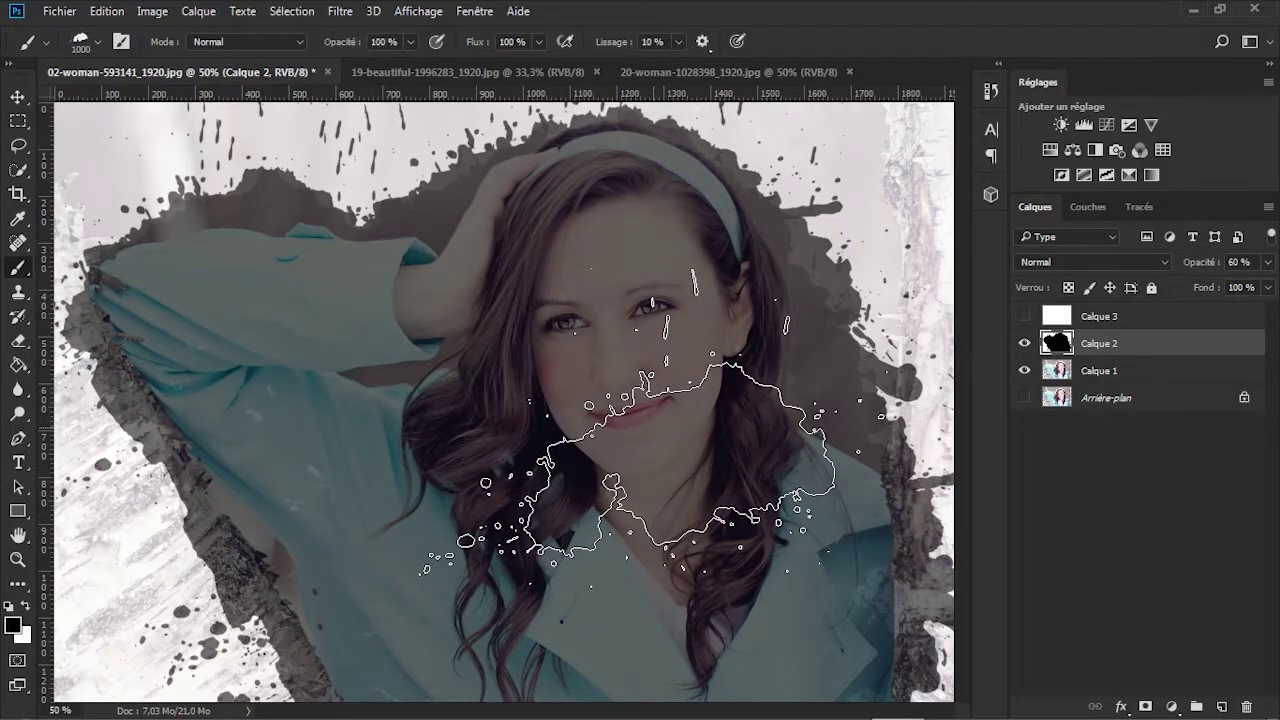
Step: Set the opacity of Calque 2 to 100 % and cover the gaps inside the black shape with a soft round 100 px brush
left_click(1252, 264)
type("100")
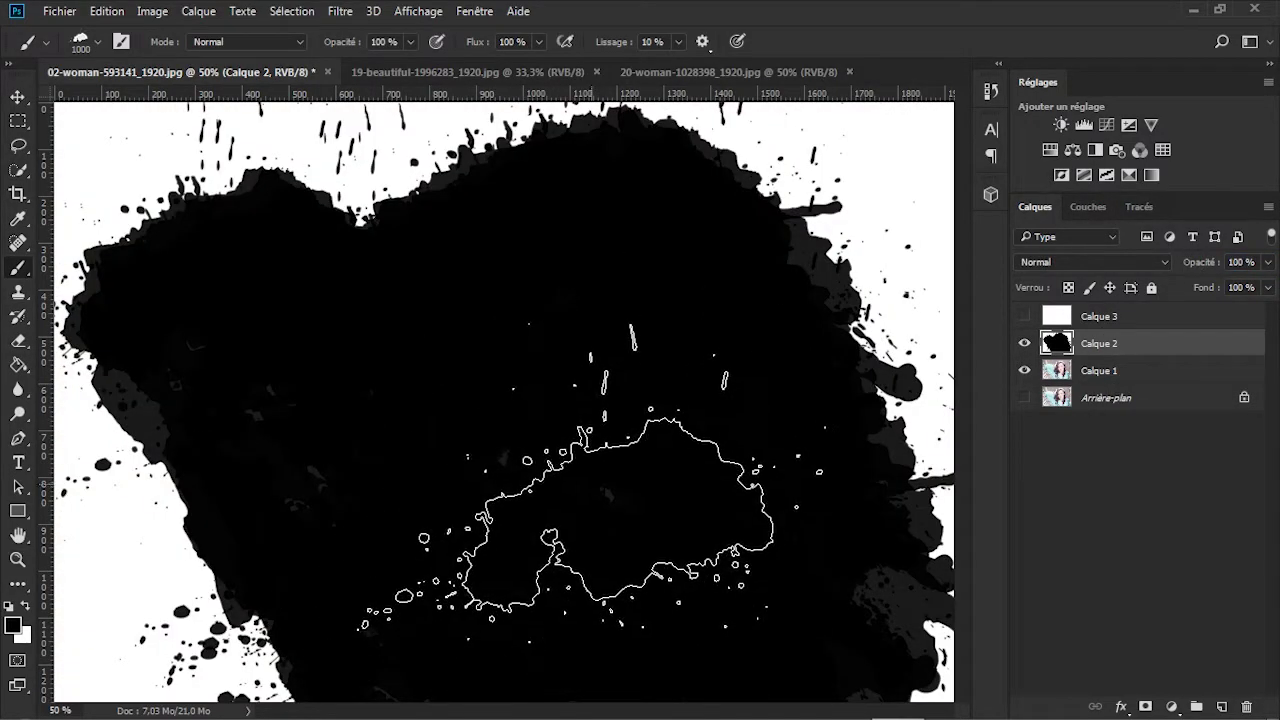
left_click(98, 42)
left_click(128, 182)
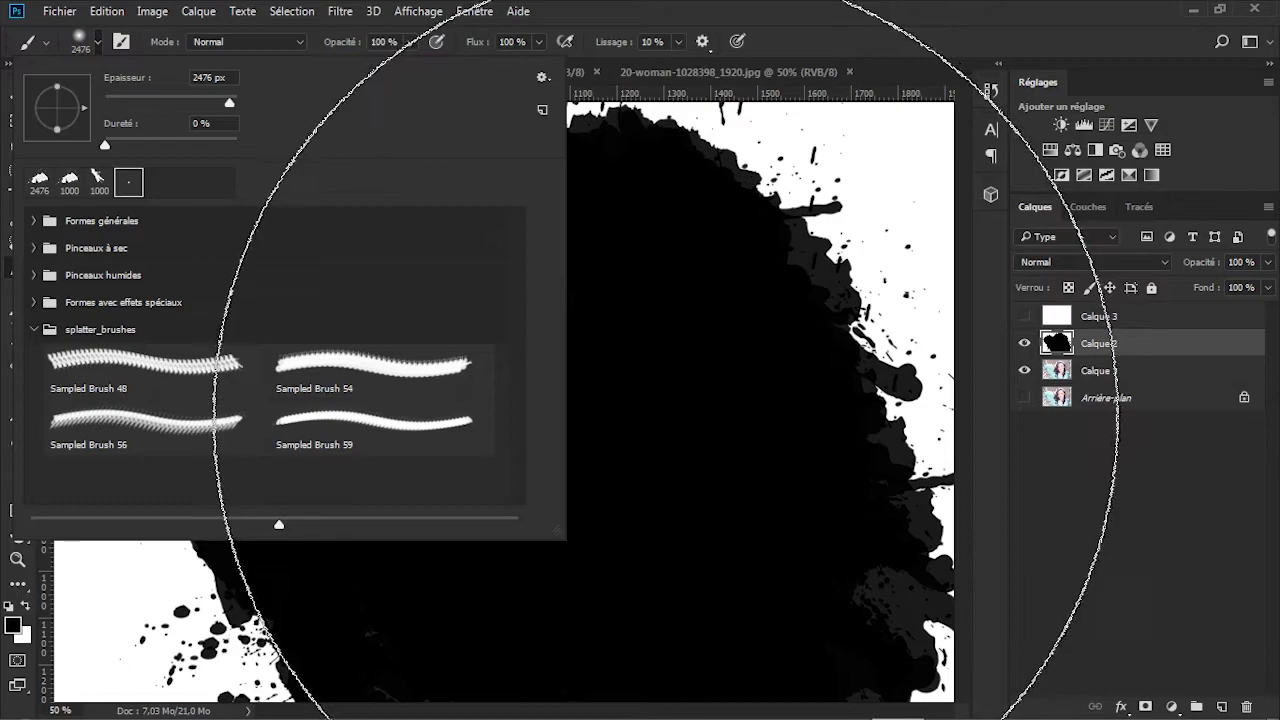
left_click(228, 77)
type("100")
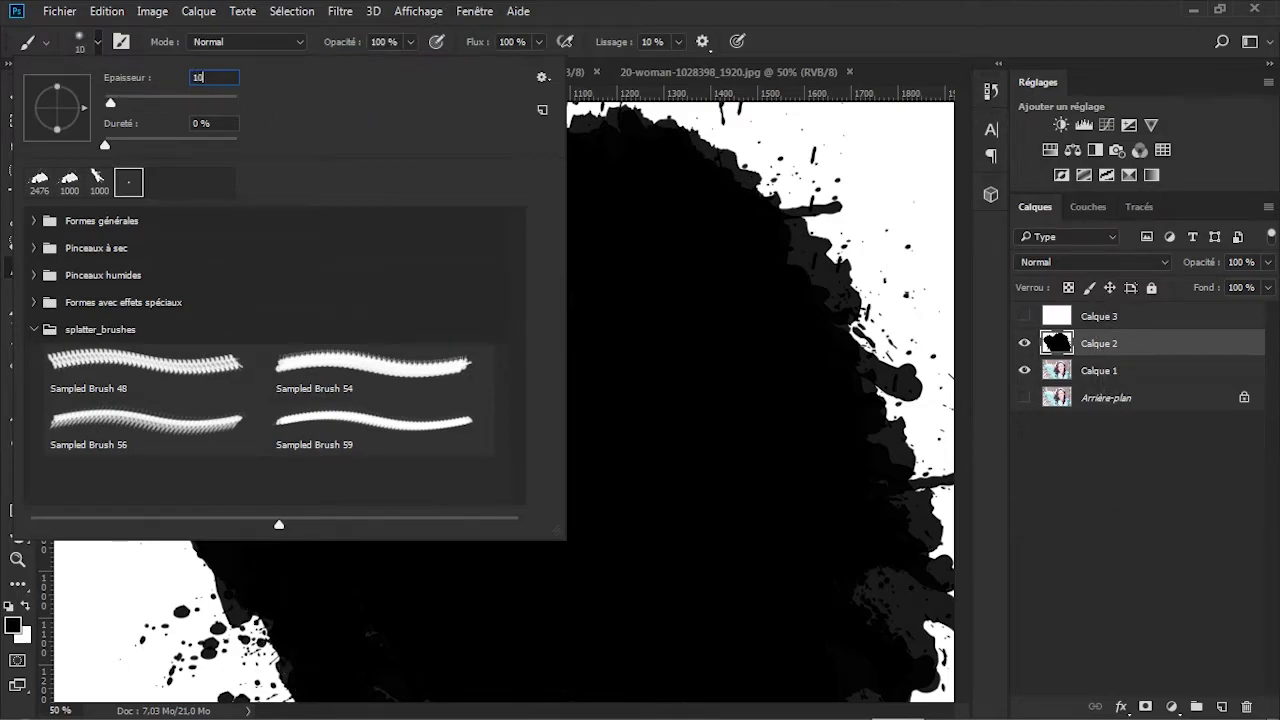
key("Return")
left_click(299, 517, "shift")
left_click(209, 366, "shift")
left_click(380, 657, "shift")
left_click(417, 486, "shift")
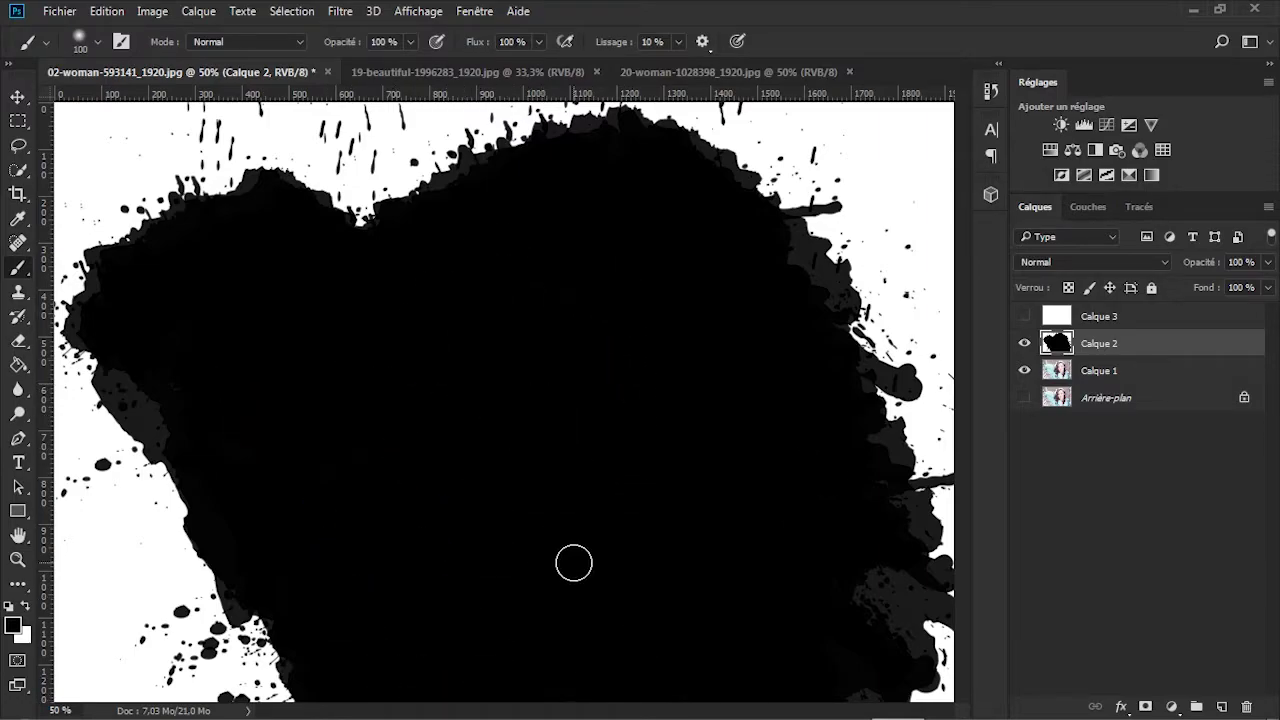
Step: Select the black splatter area of Calque 2 with Color Range (Plage de couleurs), sampling the black
left_click(292, 12)
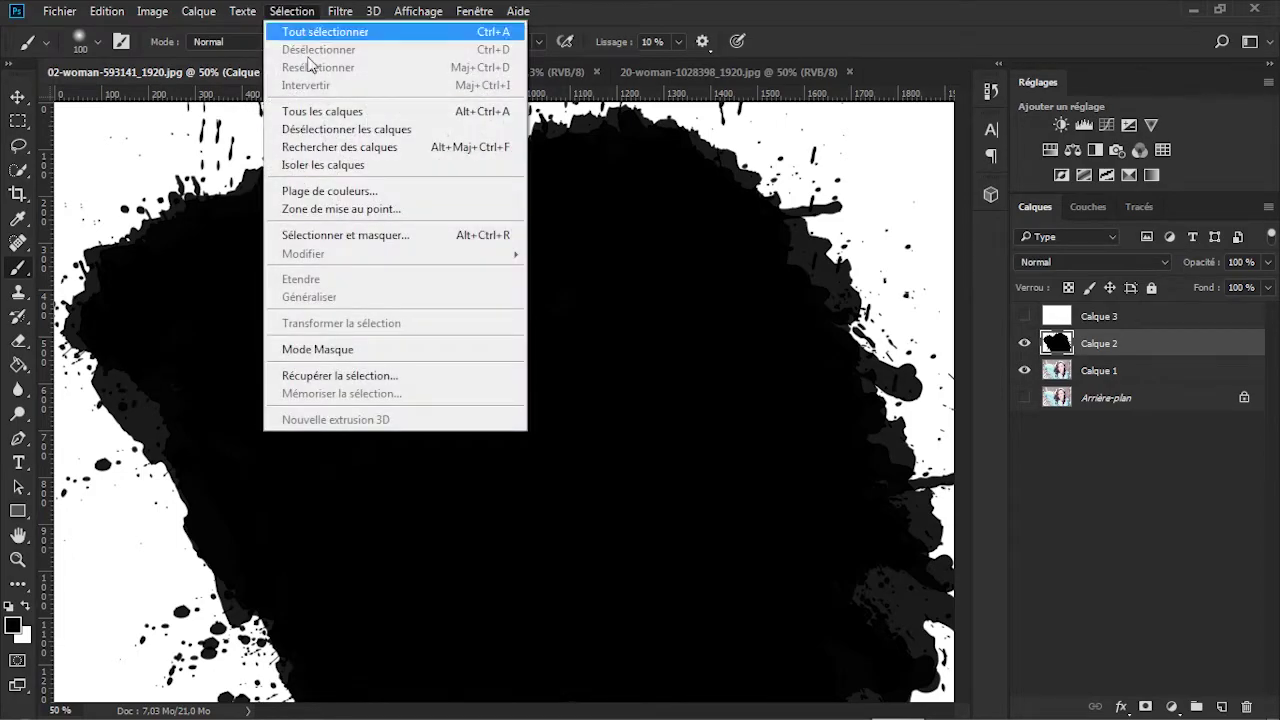
left_click(330, 191)
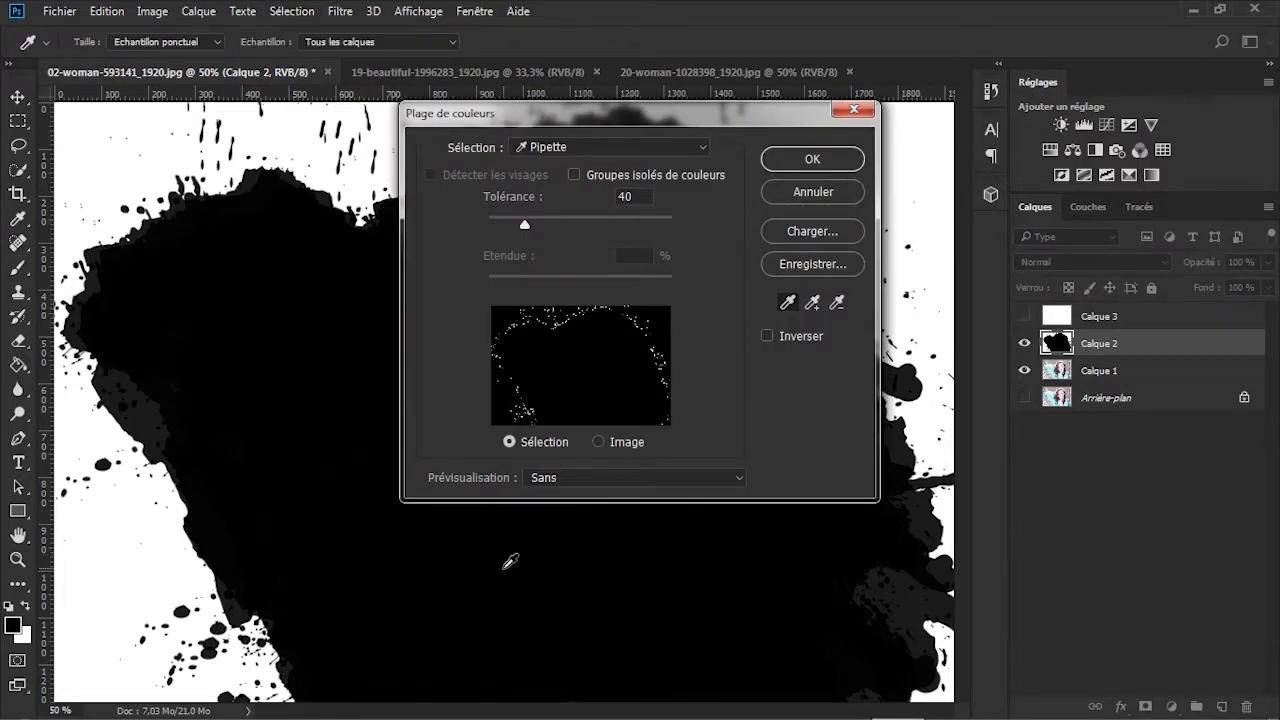
left_click(523, 554)
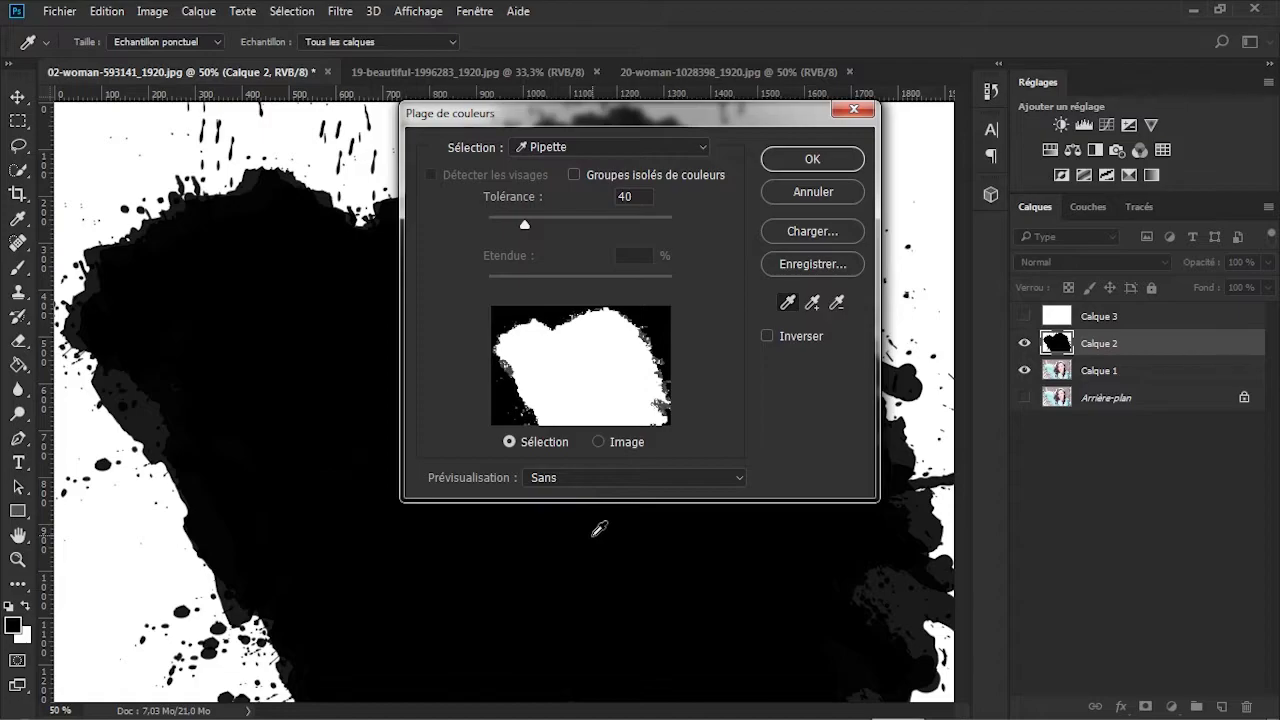
left_click(813, 160)
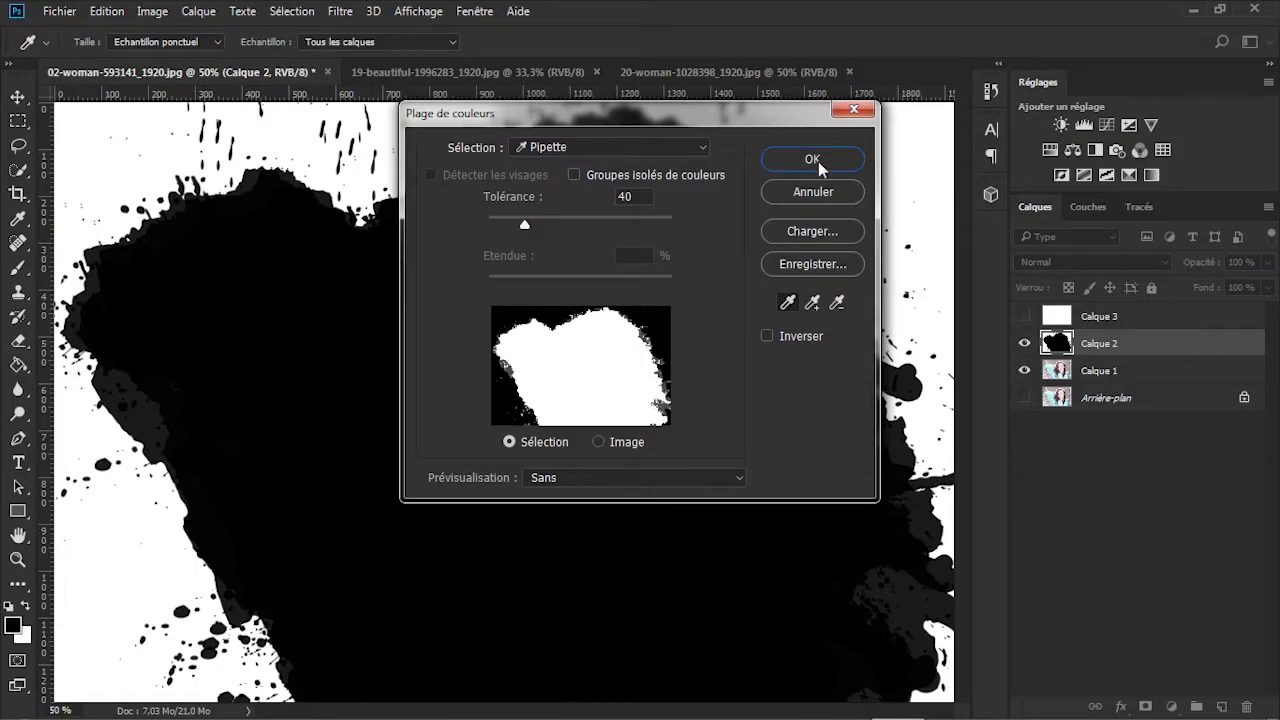
key("b")
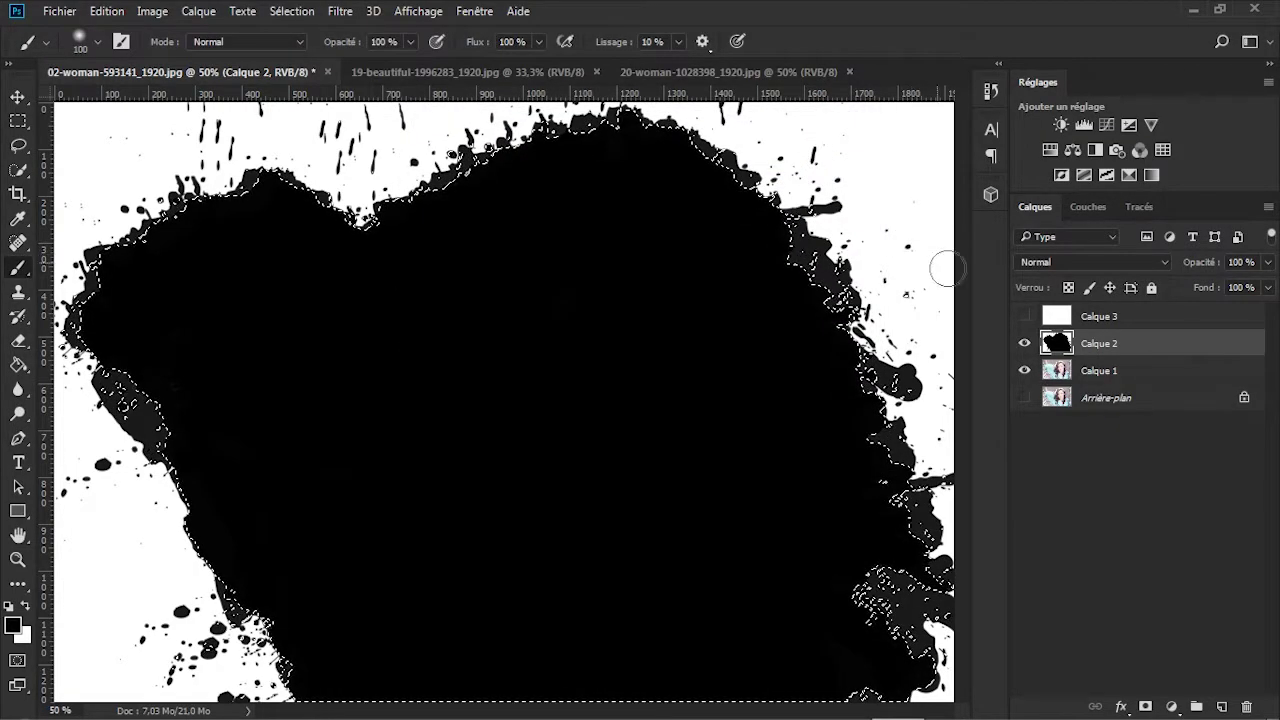
Step: Show Calque 3, hide Calque 2, and make Calque 3 the active layer
left_click(1024, 318)
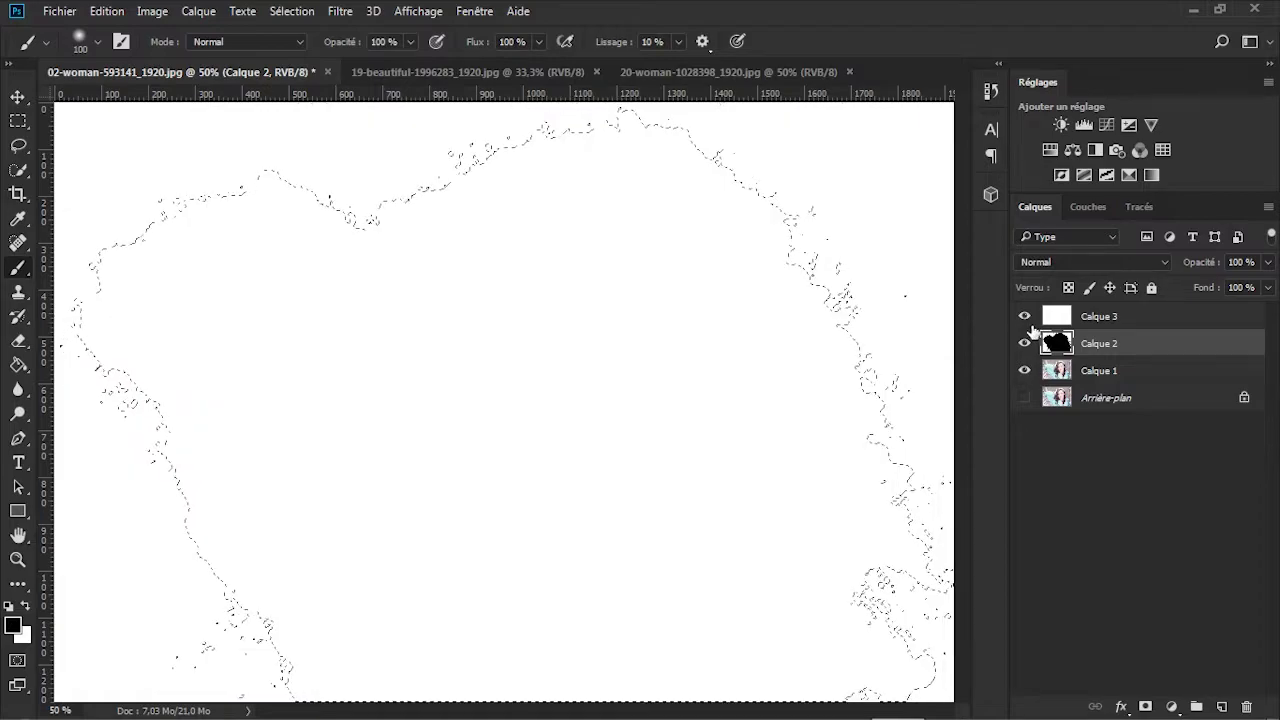
left_click(1024, 345)
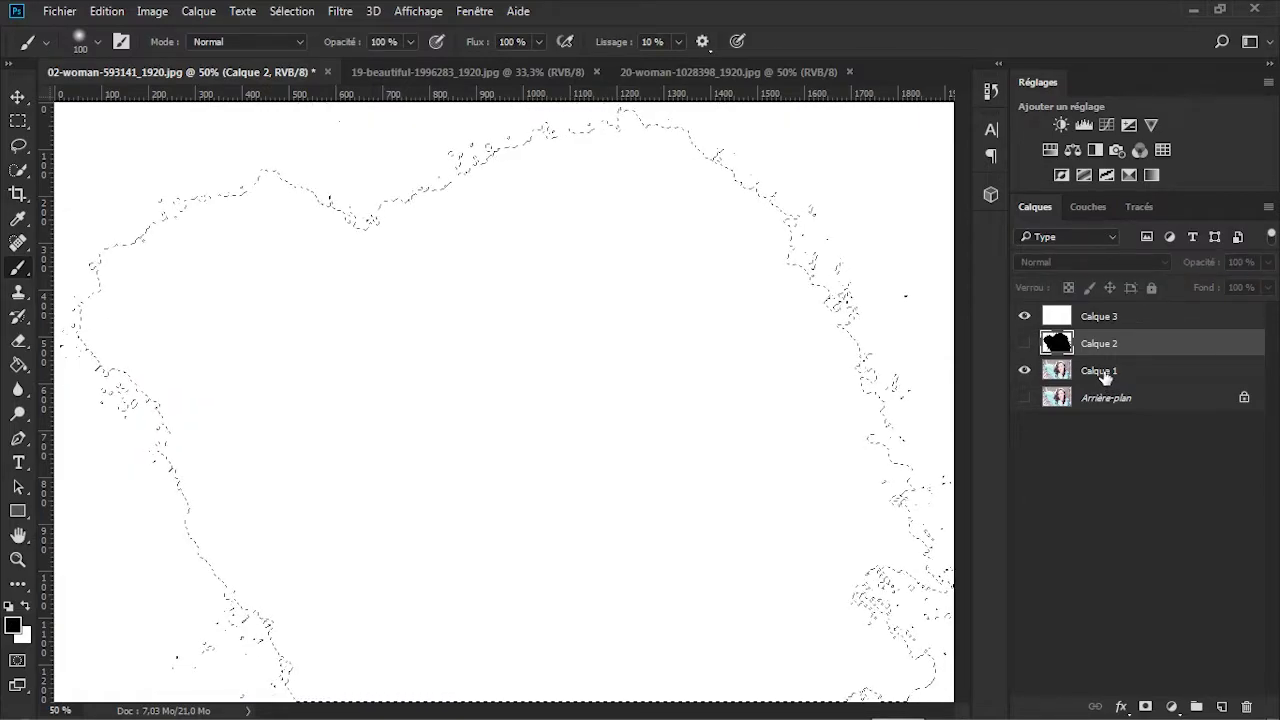
left_click(1118, 326)
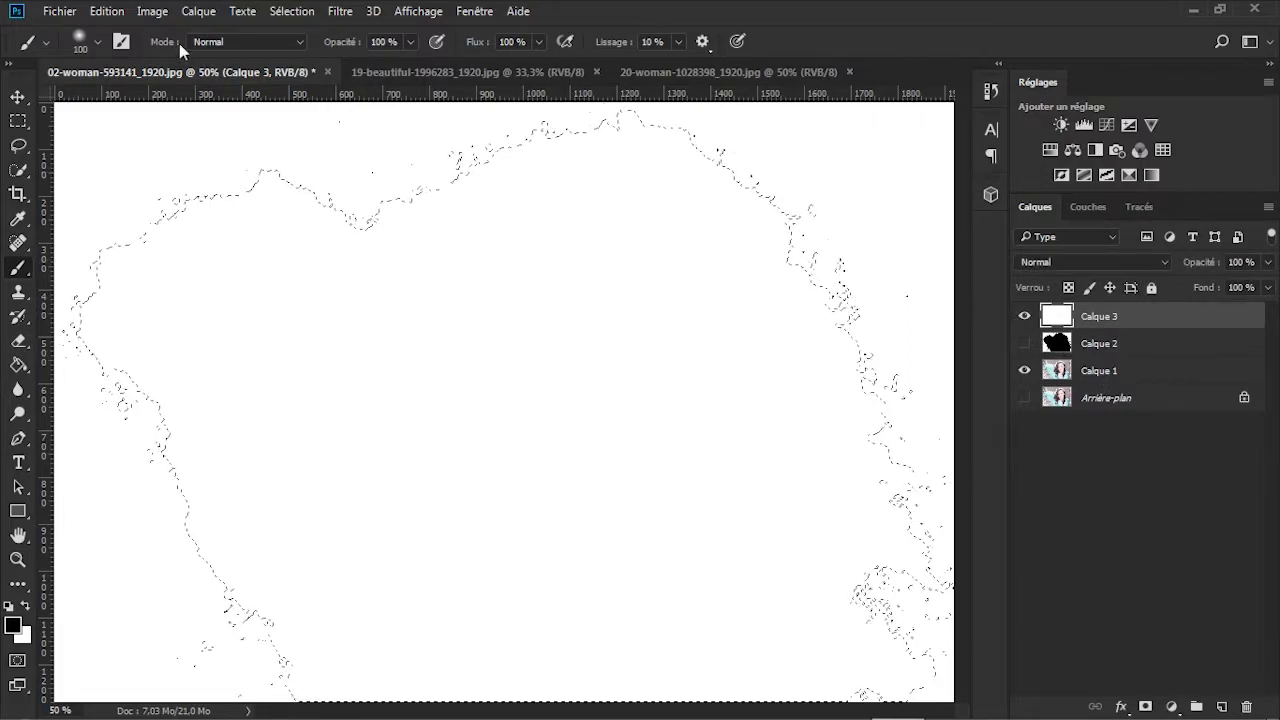
Step: Invert the selection and apply it as a layer mask on Calque 3
left_click(284, 14)
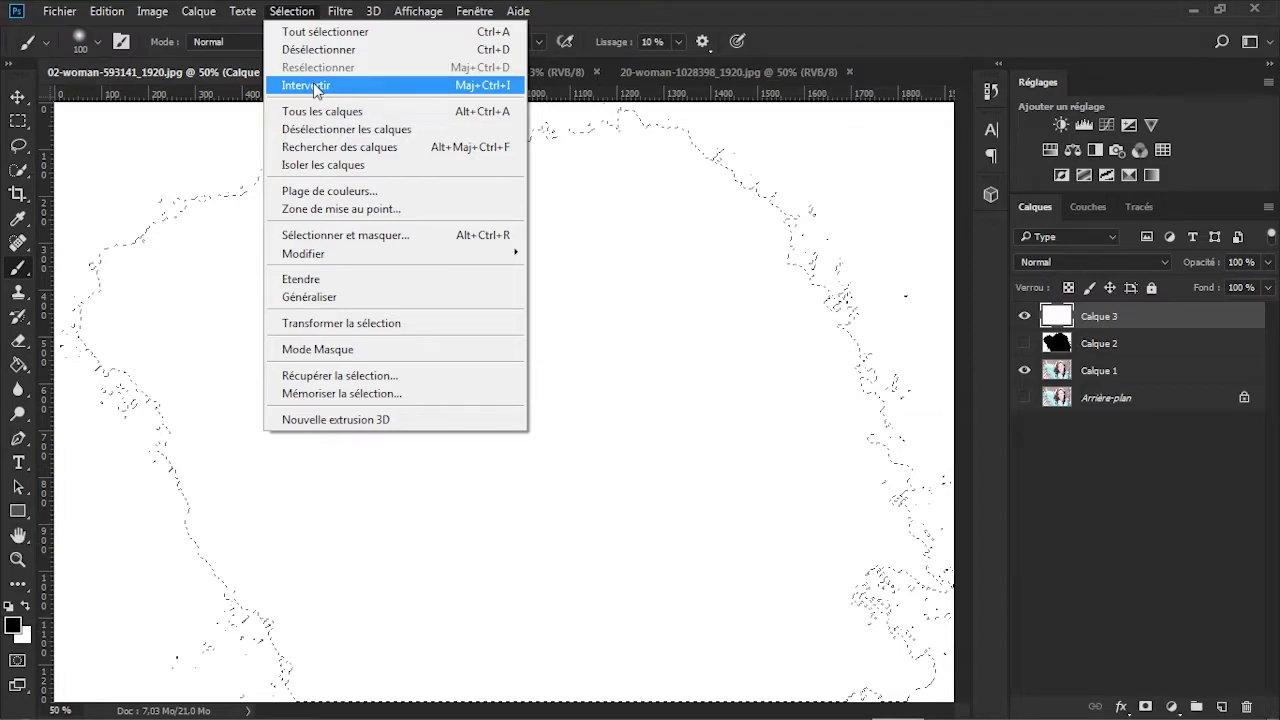
left_click(313, 86)
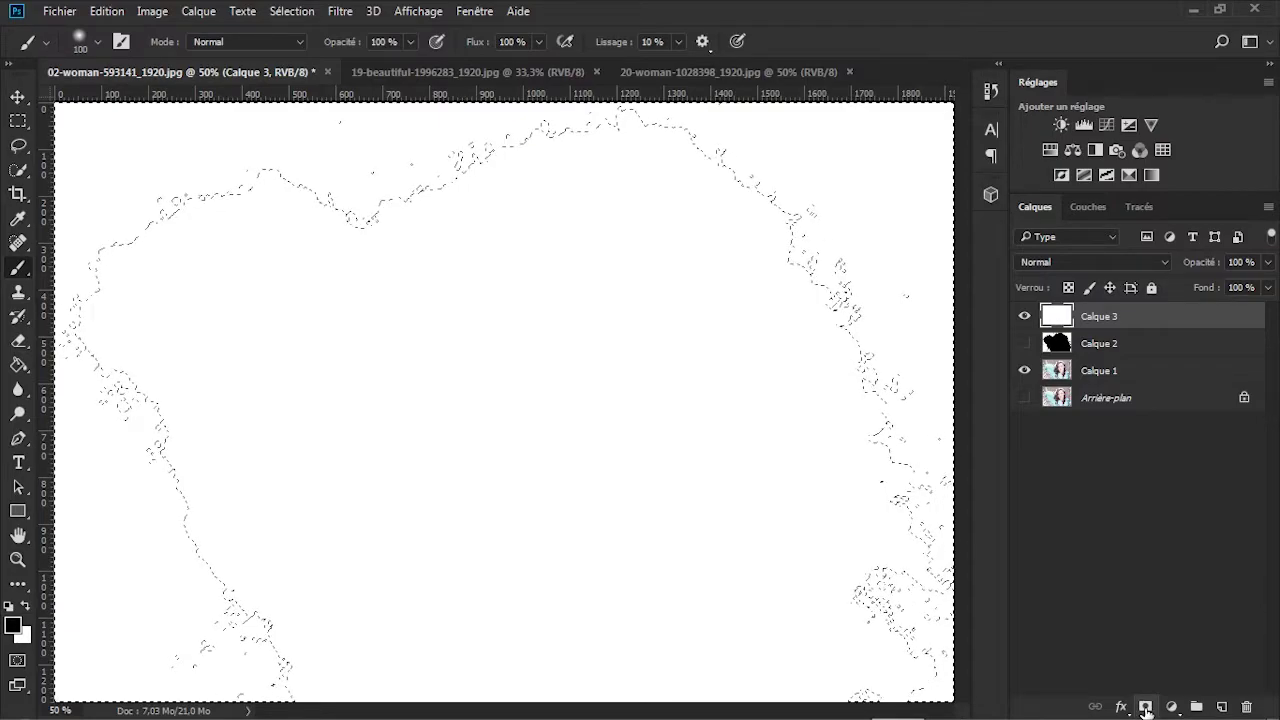
left_click(1146, 707)
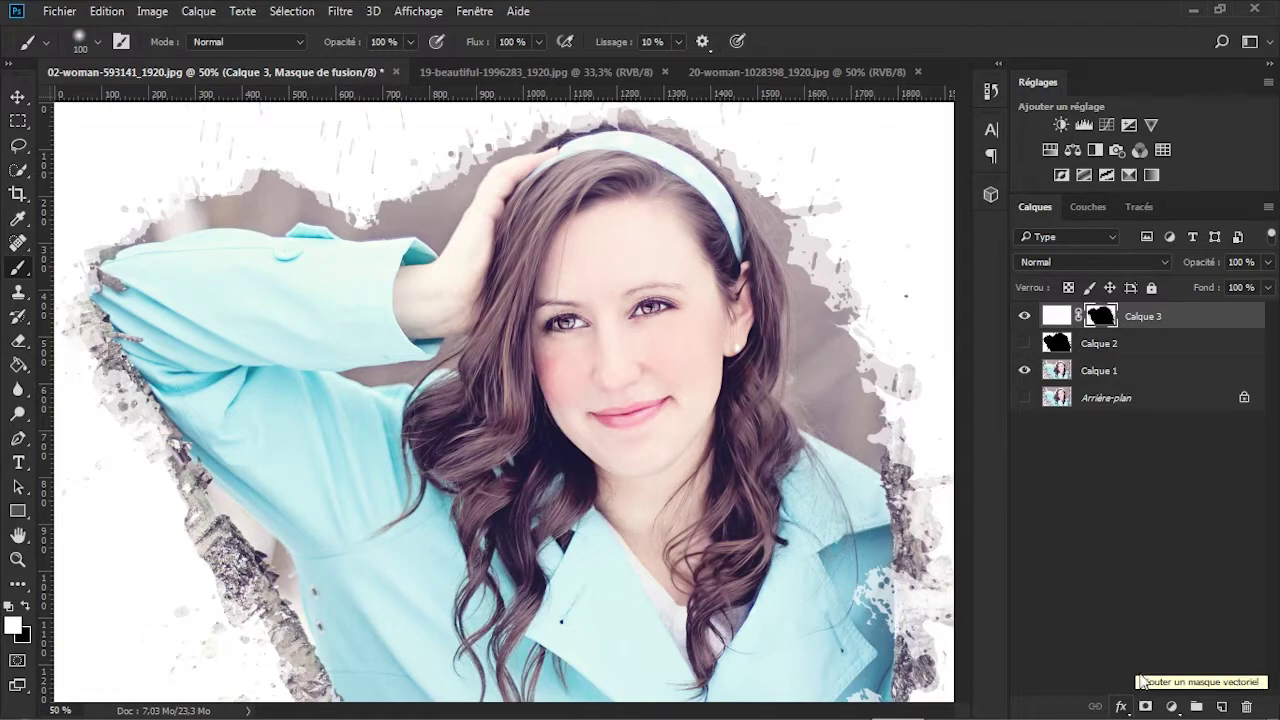
Step: Add a gradient fill layer above Calque 1 using the violet-to-orange preset and set its blend mode to Incrustation
left_click(1101, 383)
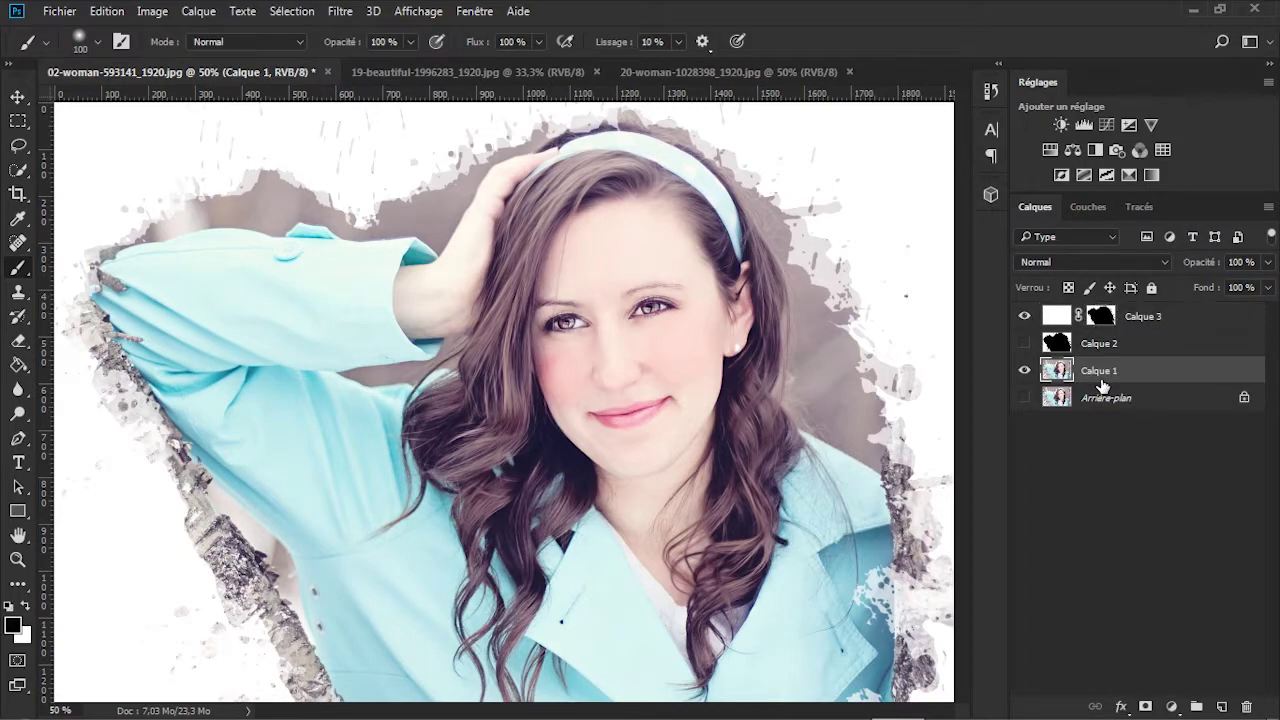
left_click(1172, 705)
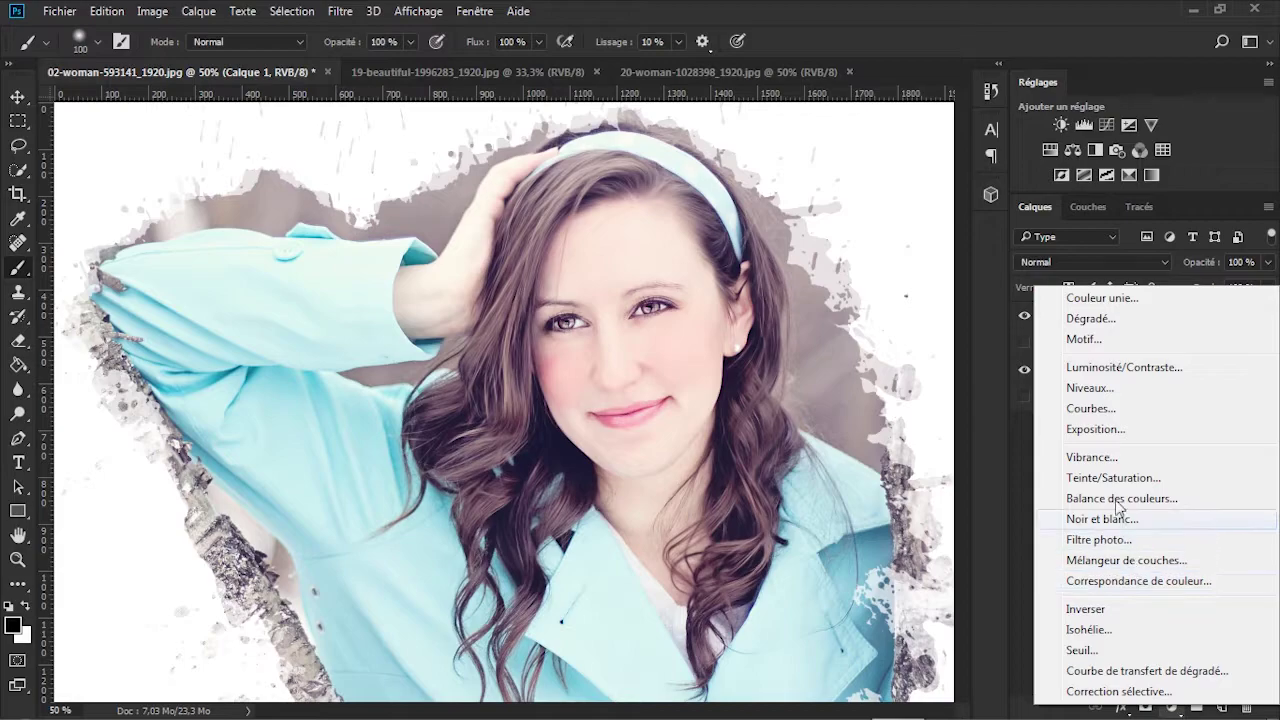
left_click(1094, 322)
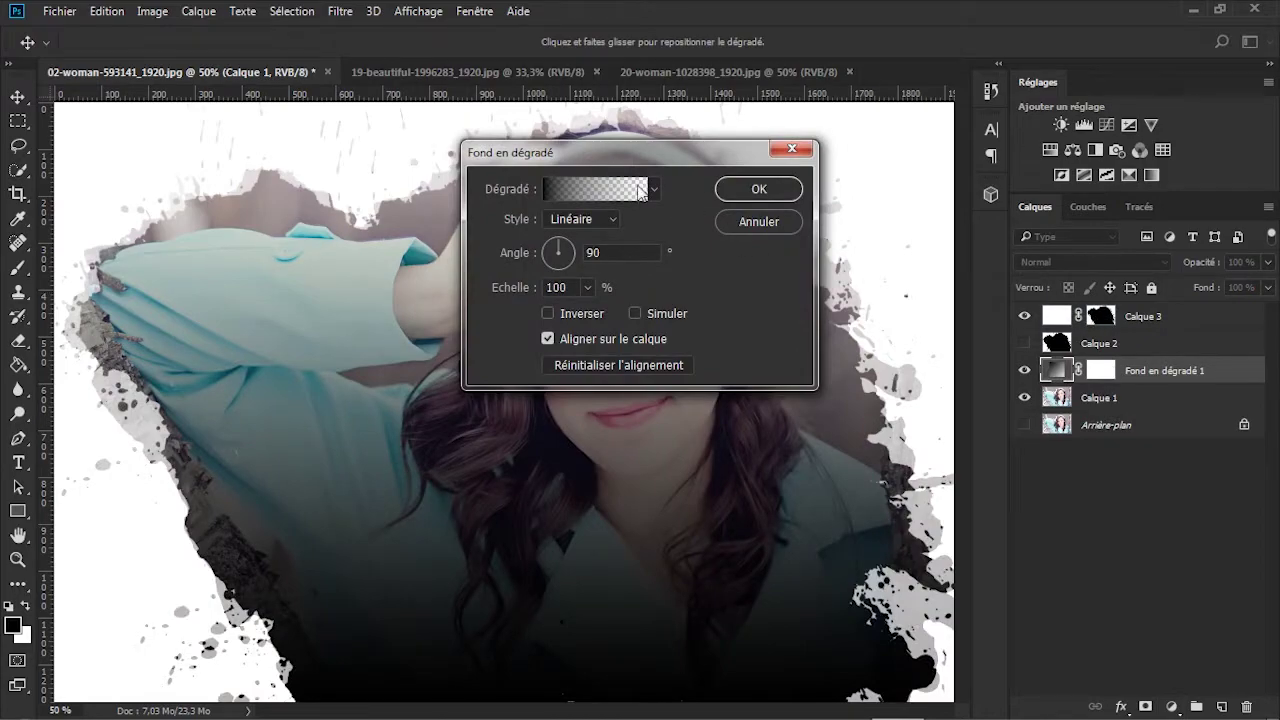
left_click(655, 190)
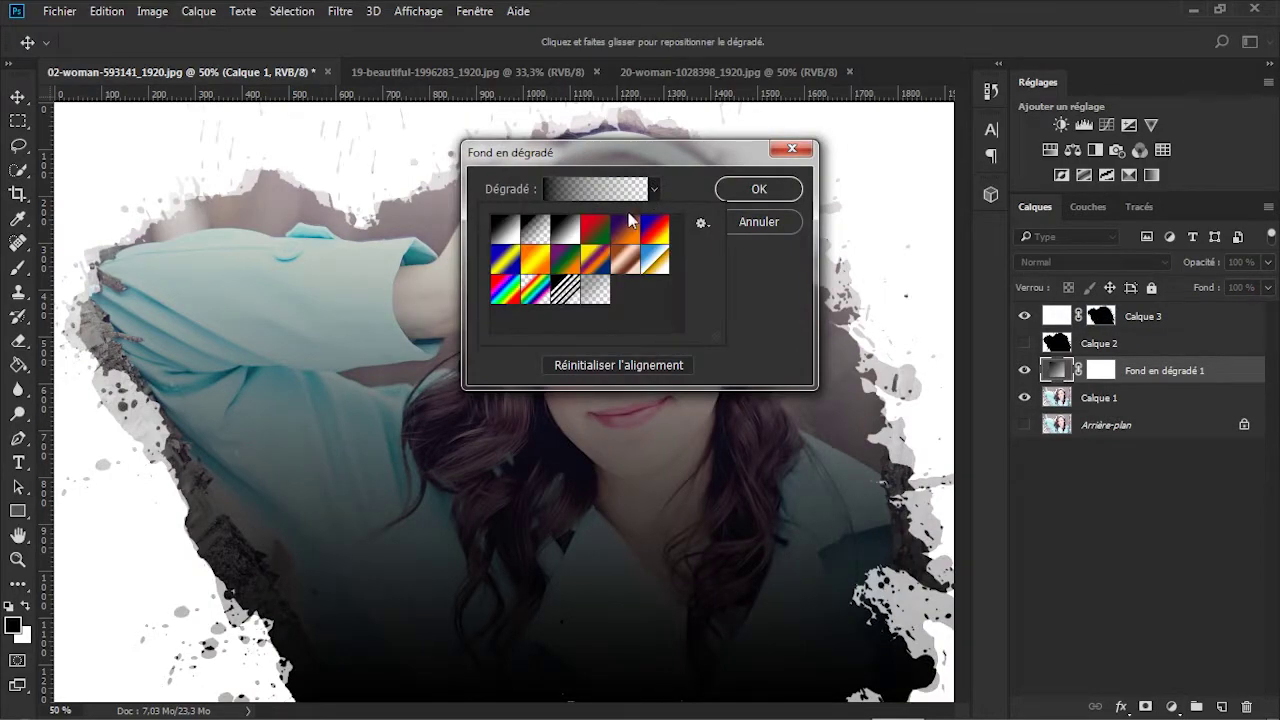
left_click(626, 230)
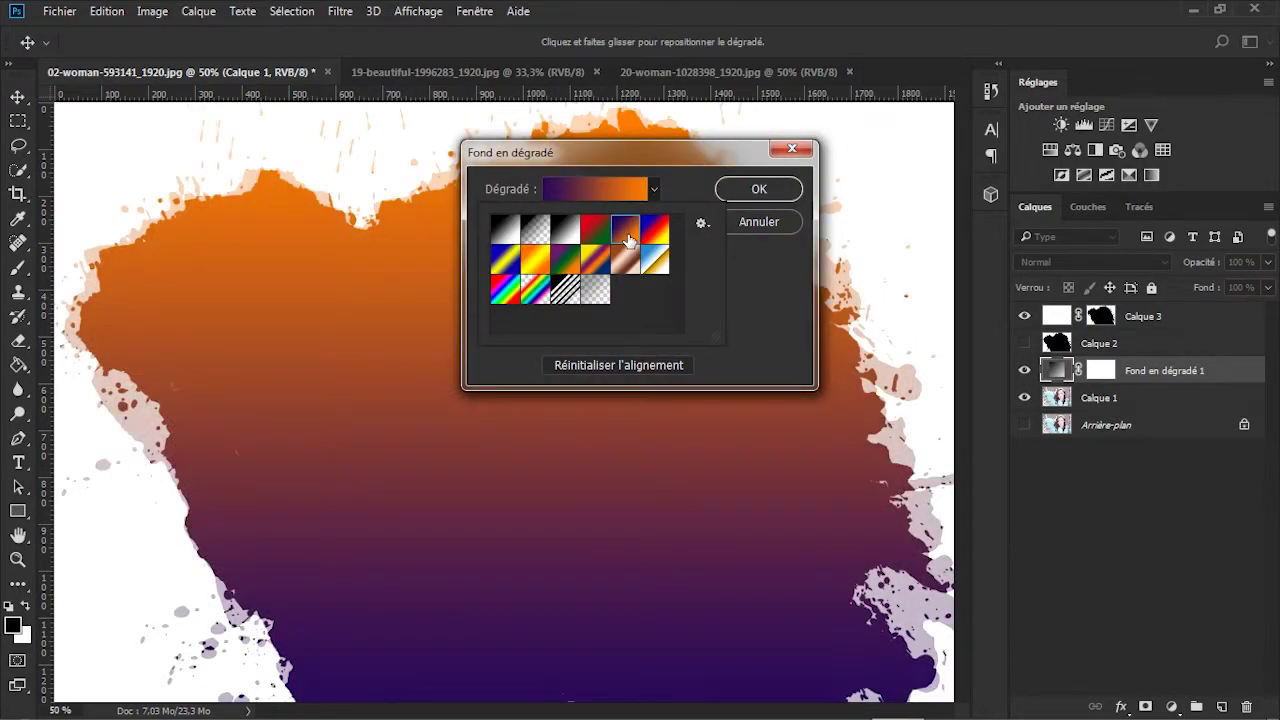
left_click(757, 196)
left_click(757, 196)
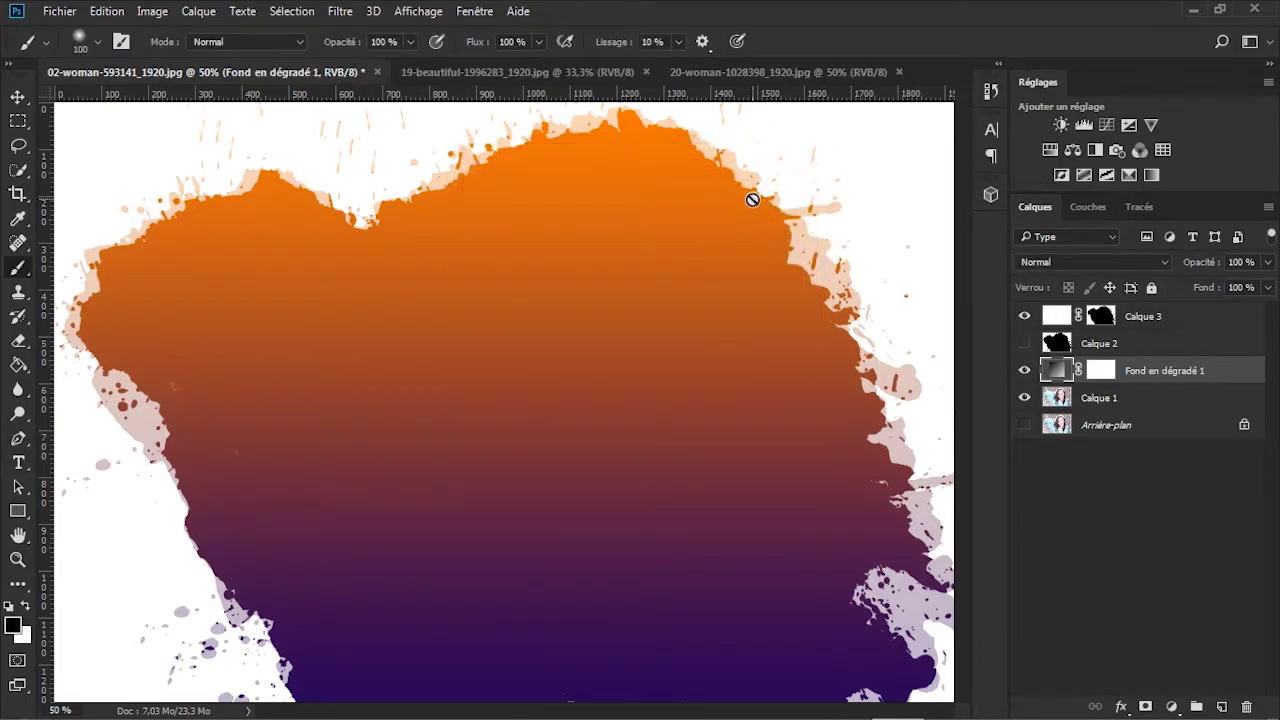
left_click(1158, 265)
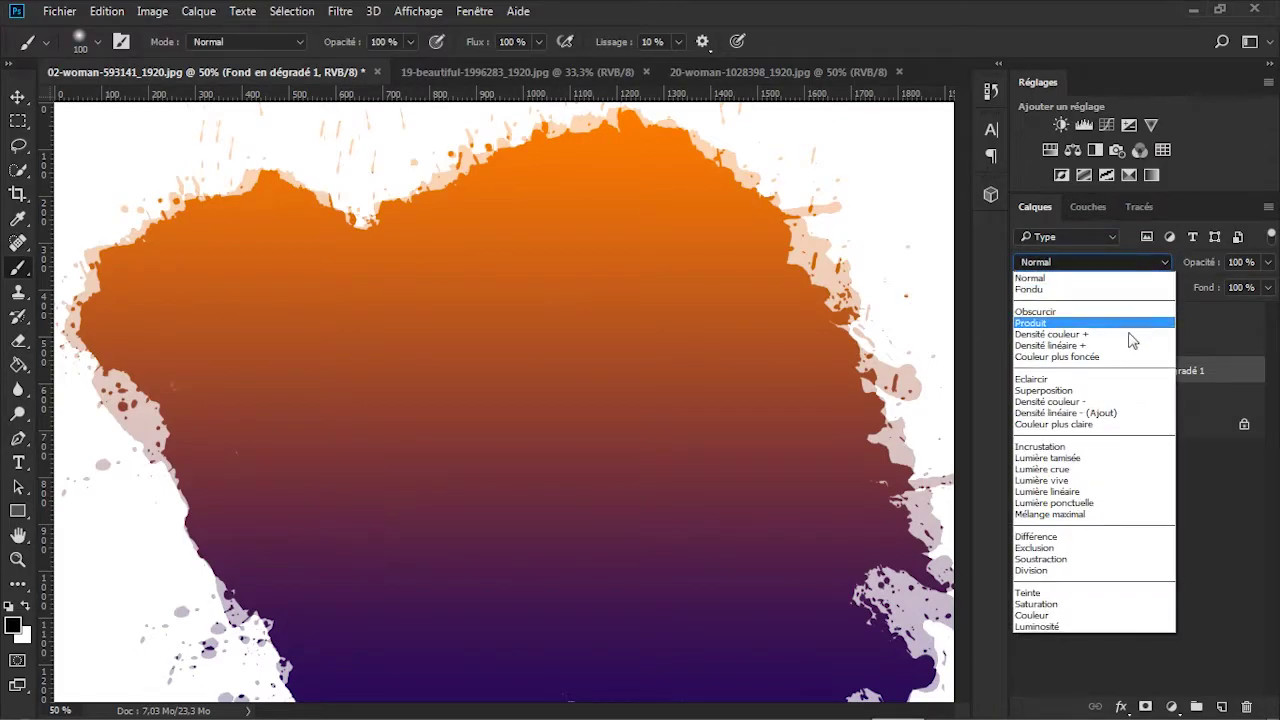
left_click(1094, 450)
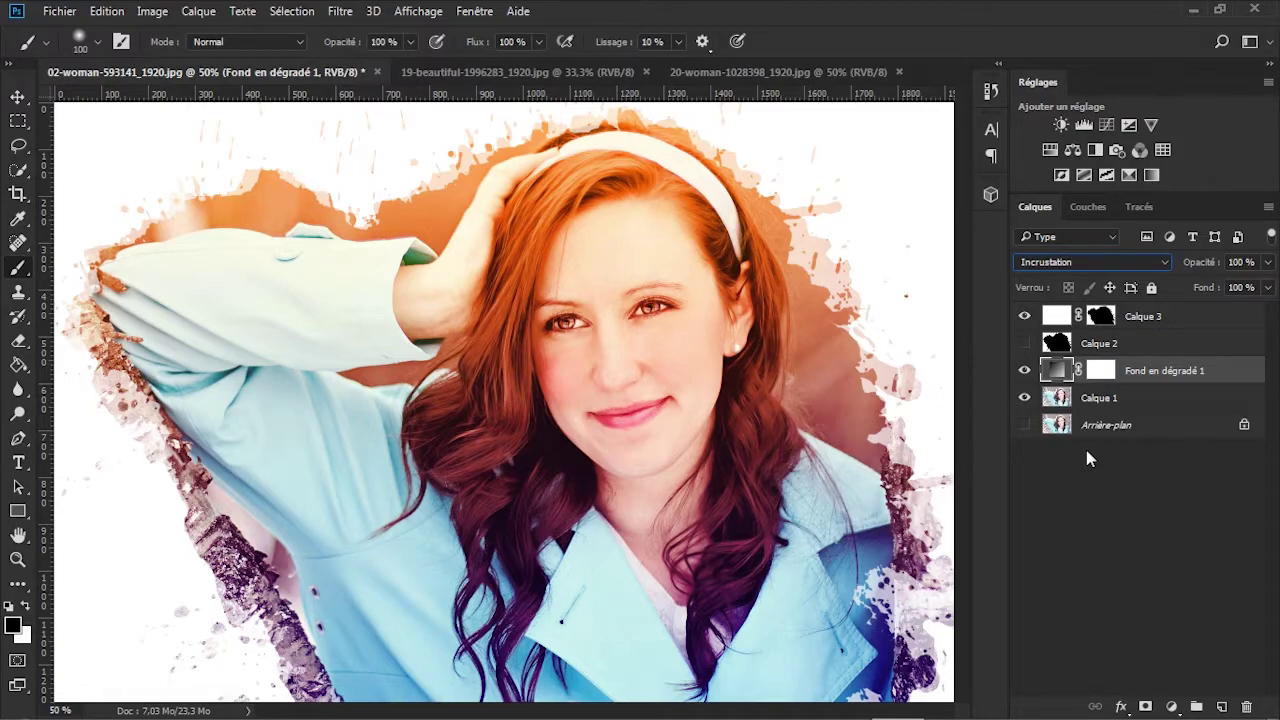
Step: Group Calque 1, Fond en dégradé 1, Calque 2 and Calque 3, and compare the group's effect with the original photo
left_click(1113, 398, "ctrl")
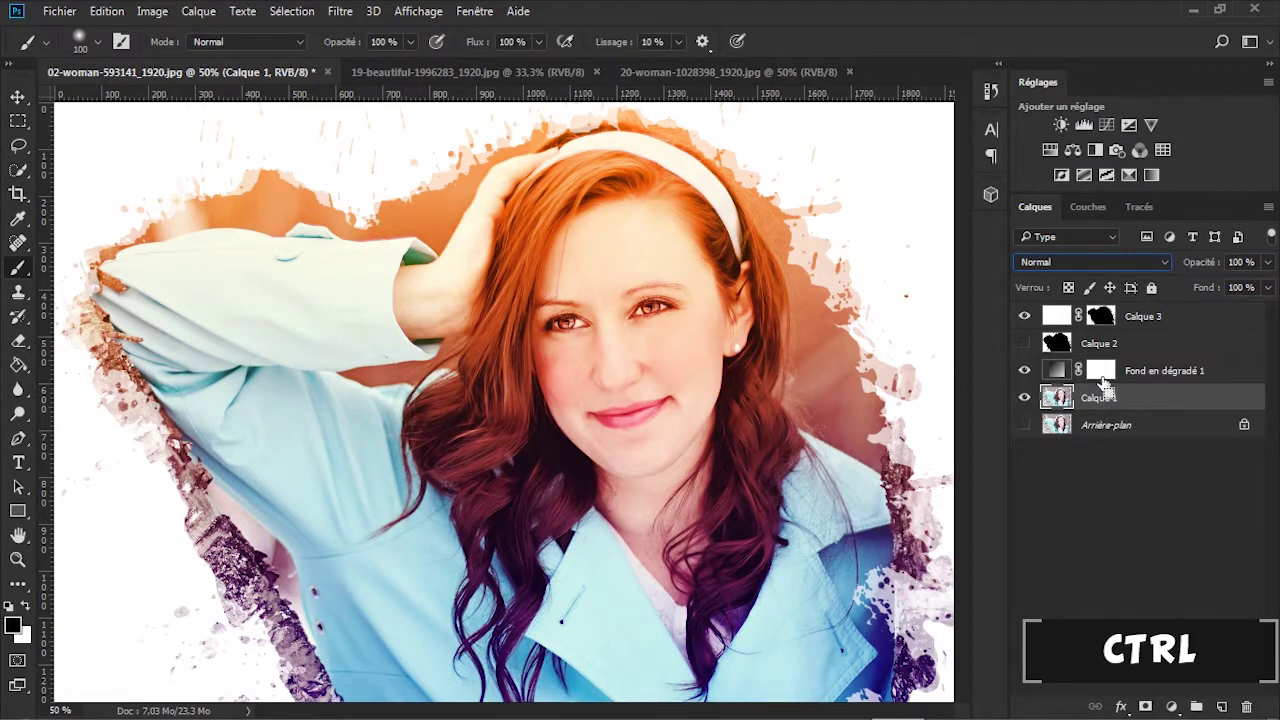
left_click(1178, 372, "ctrl")
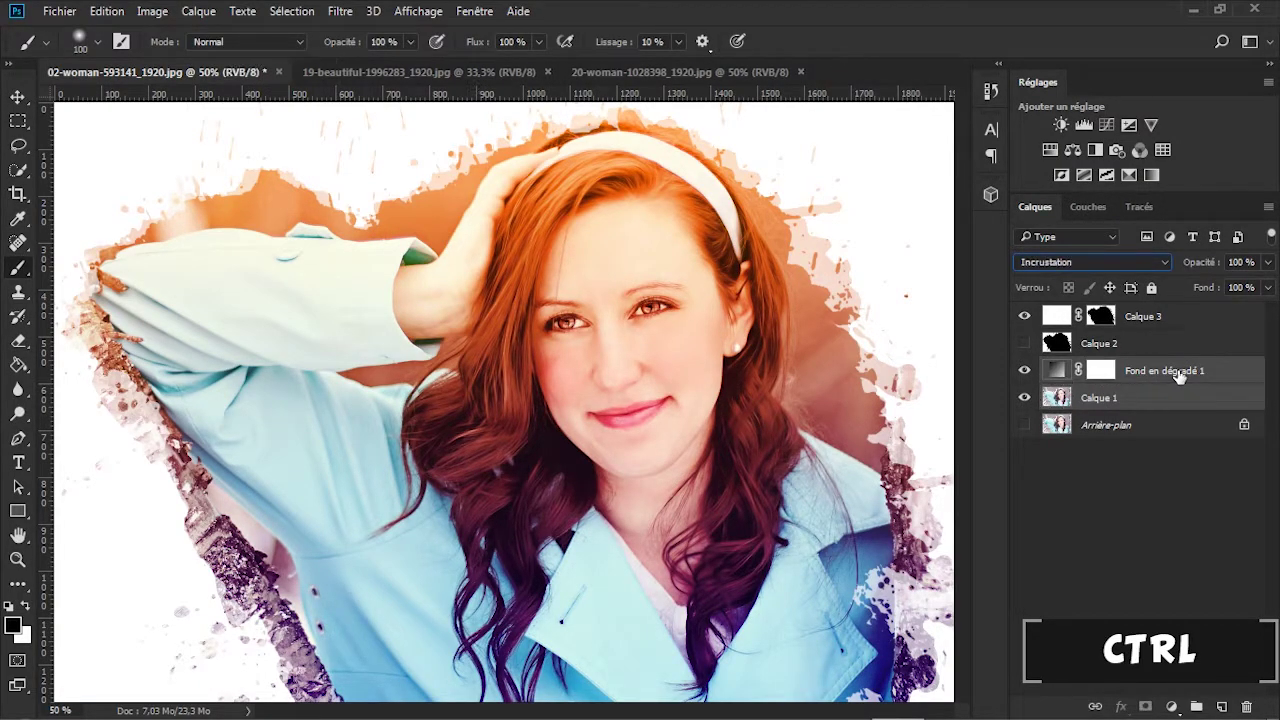
left_click(1172, 320, "ctrl")
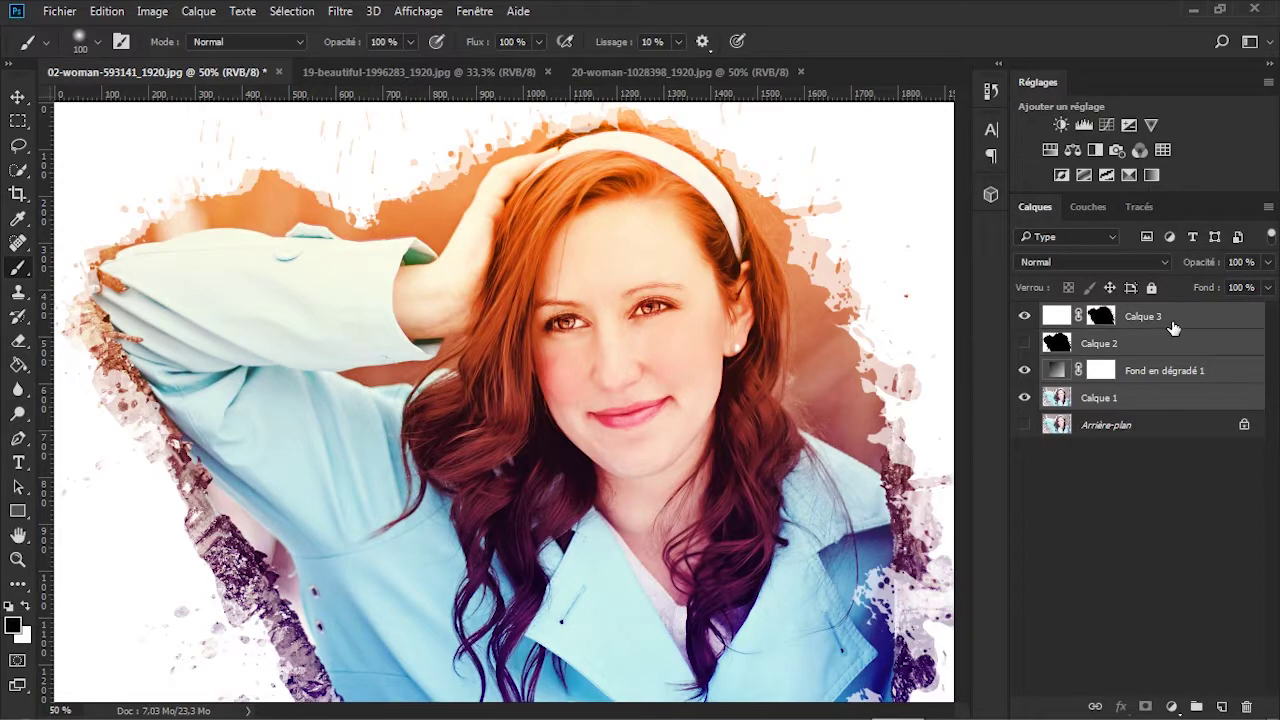
key("ctrl+g")
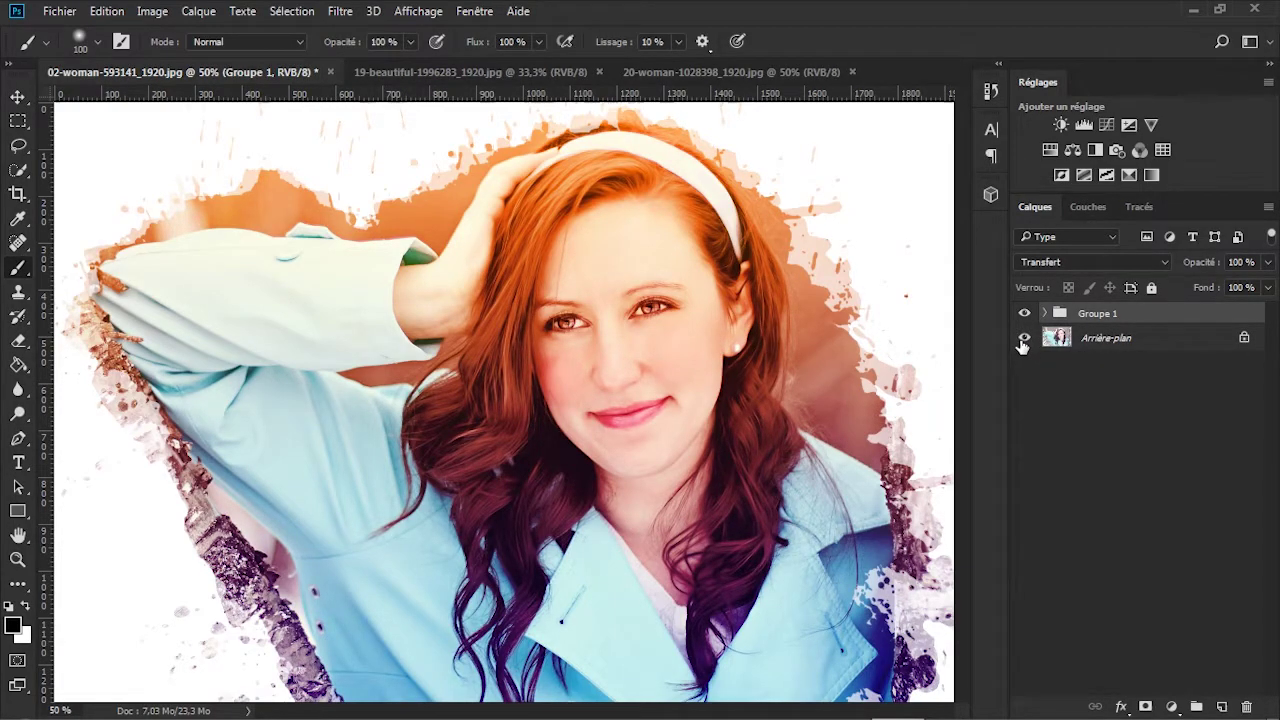
left_click(1024, 314)
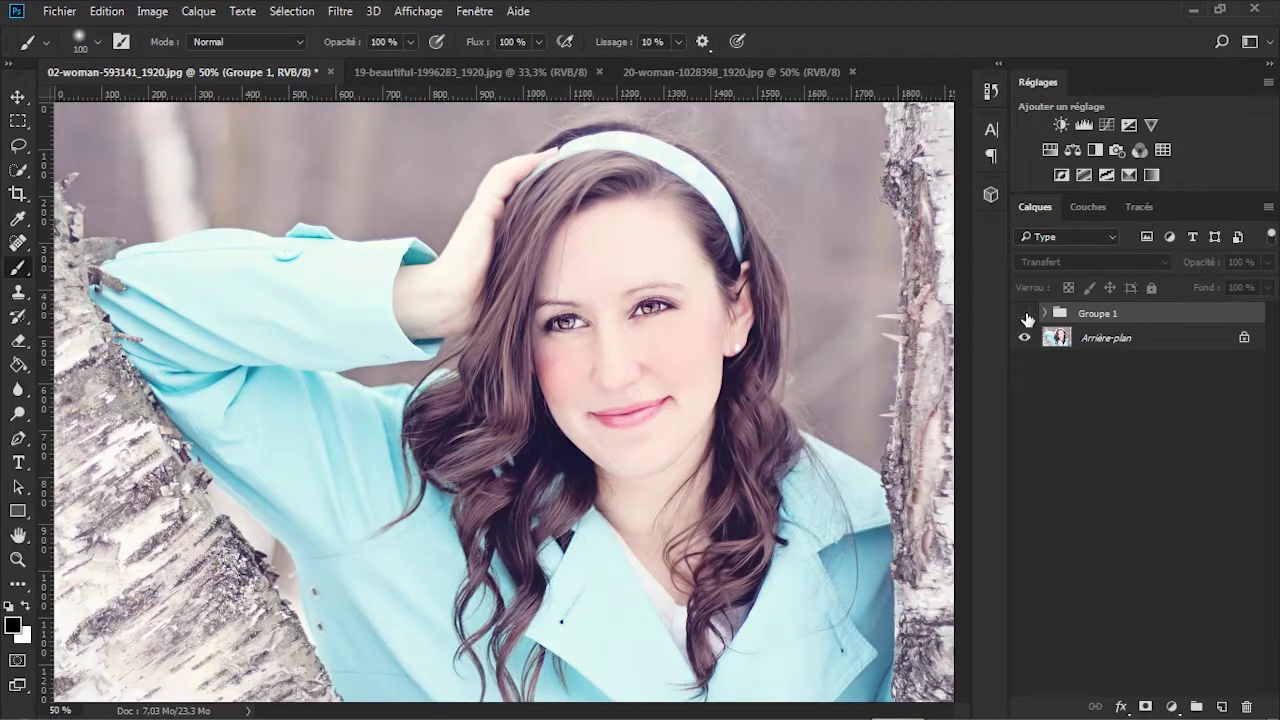
left_click(1023, 316)
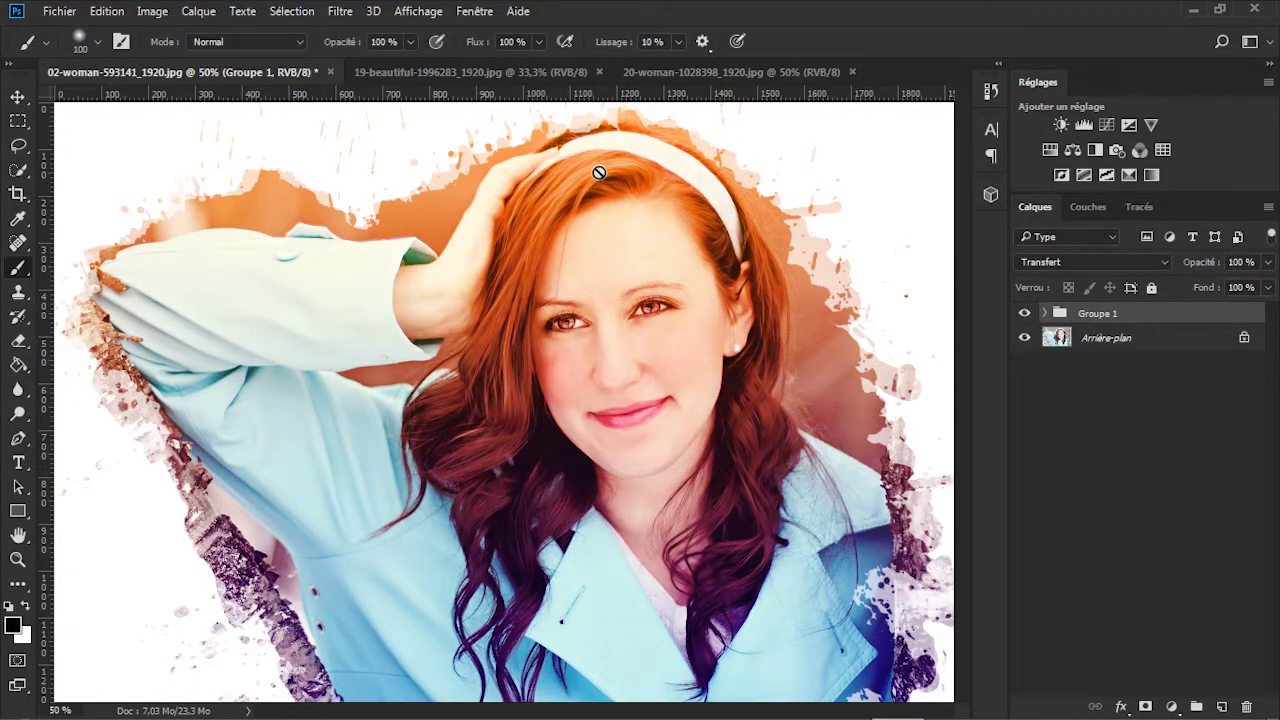
Step: Switch to 19-beautiful-1996283_1920.jpg, fit it to the screen, and duplicate its background layer with the original hidden
left_click(461, 72)
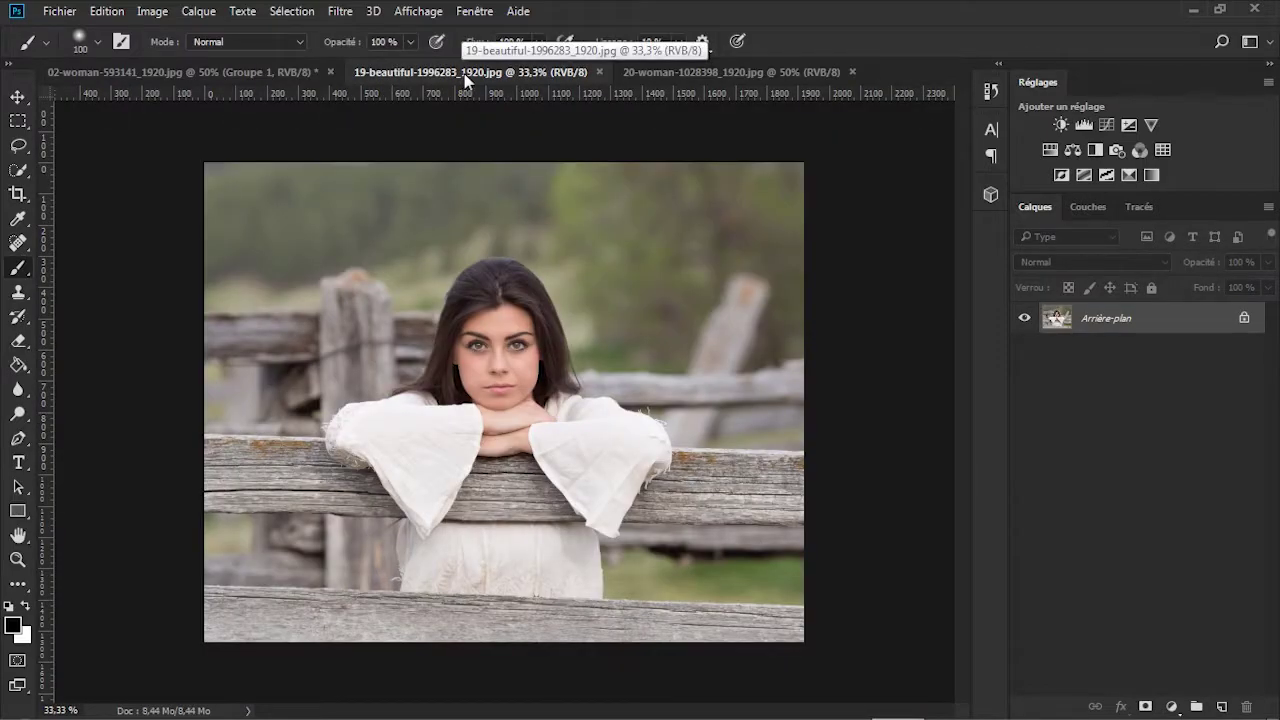
left_click(18, 560)
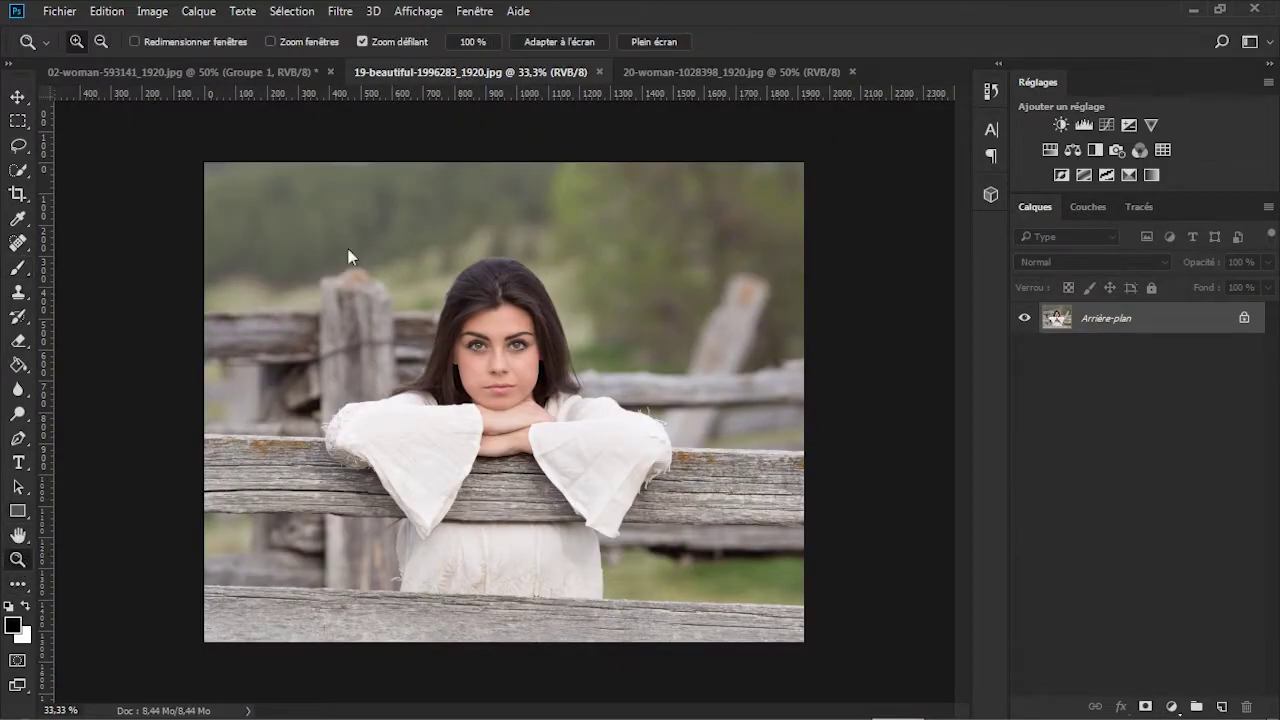
left_click(556, 43)
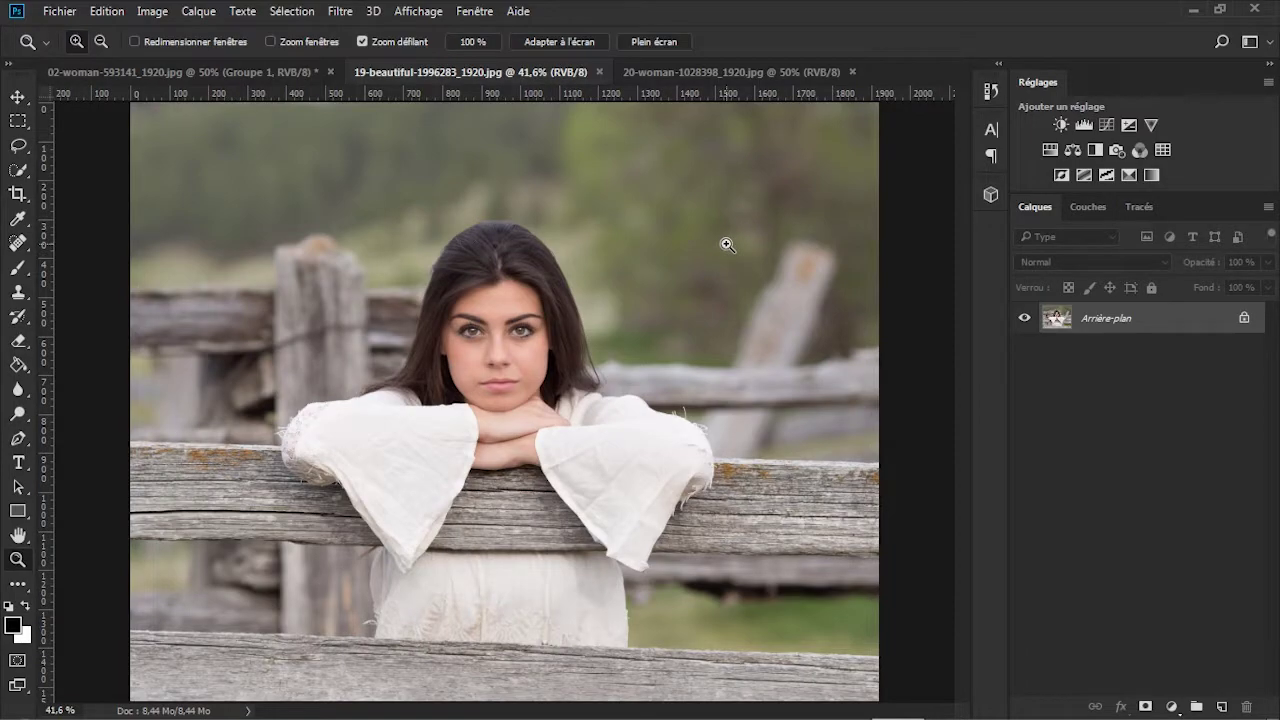
key("ctrl+j")
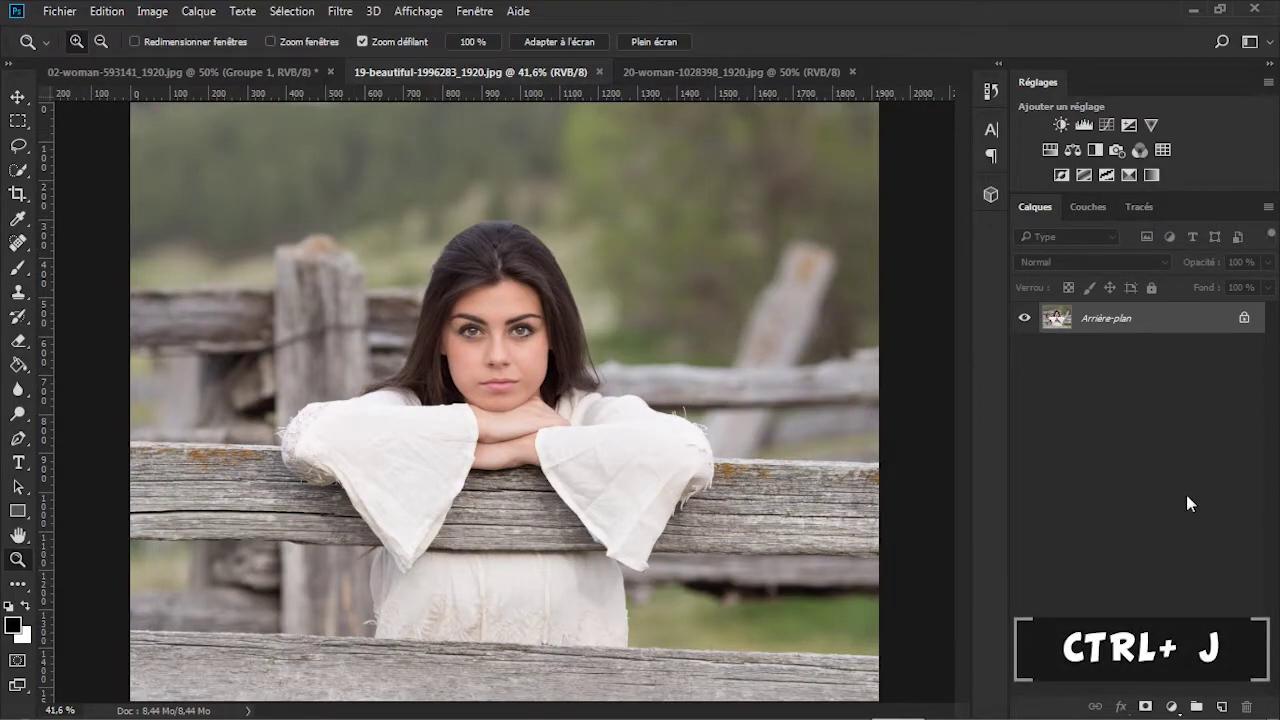
key("ctrl+j")
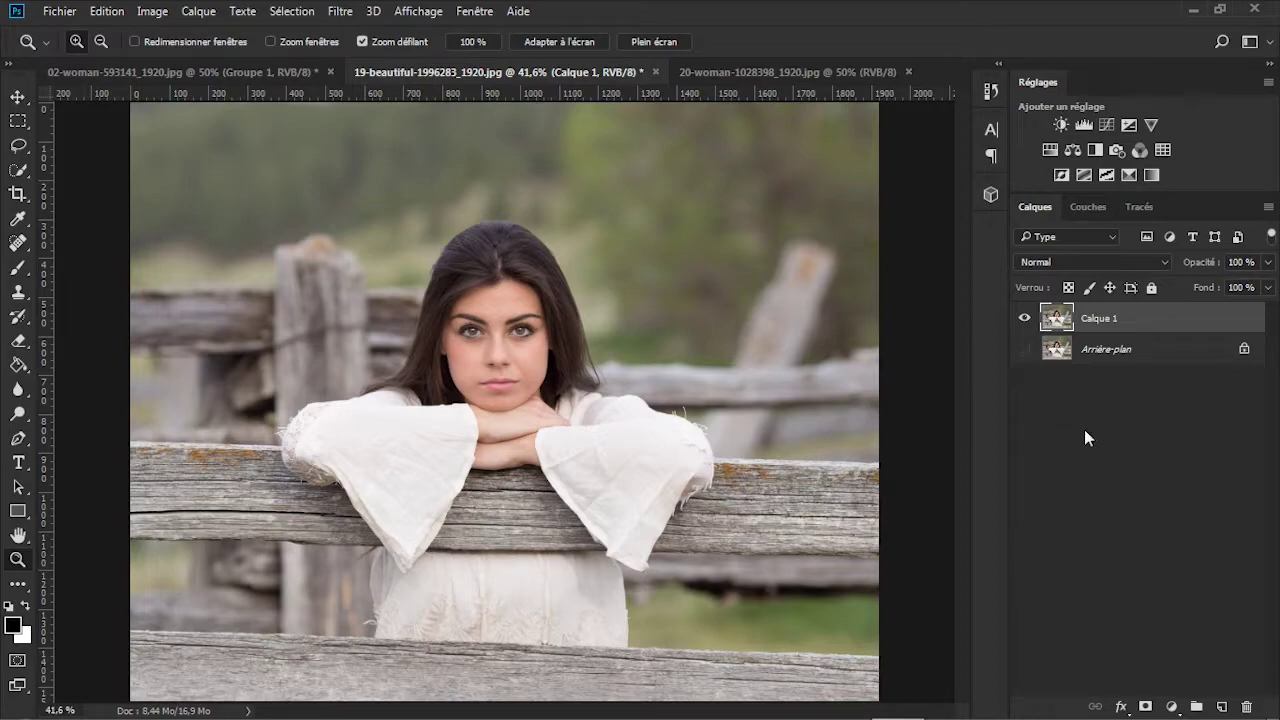
Step: Add two new layers above Calque 1 and fill both with white using the Paint Bucket
left_click(1222, 706)
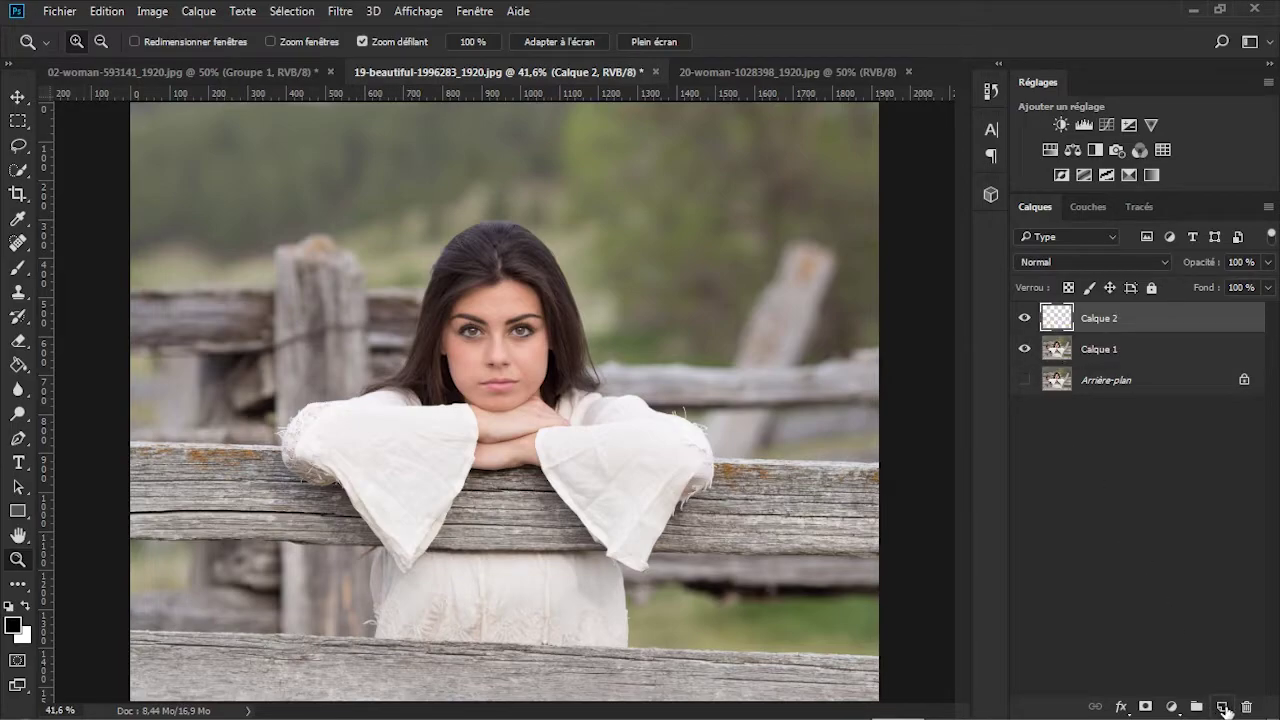
left_click(1222, 706)
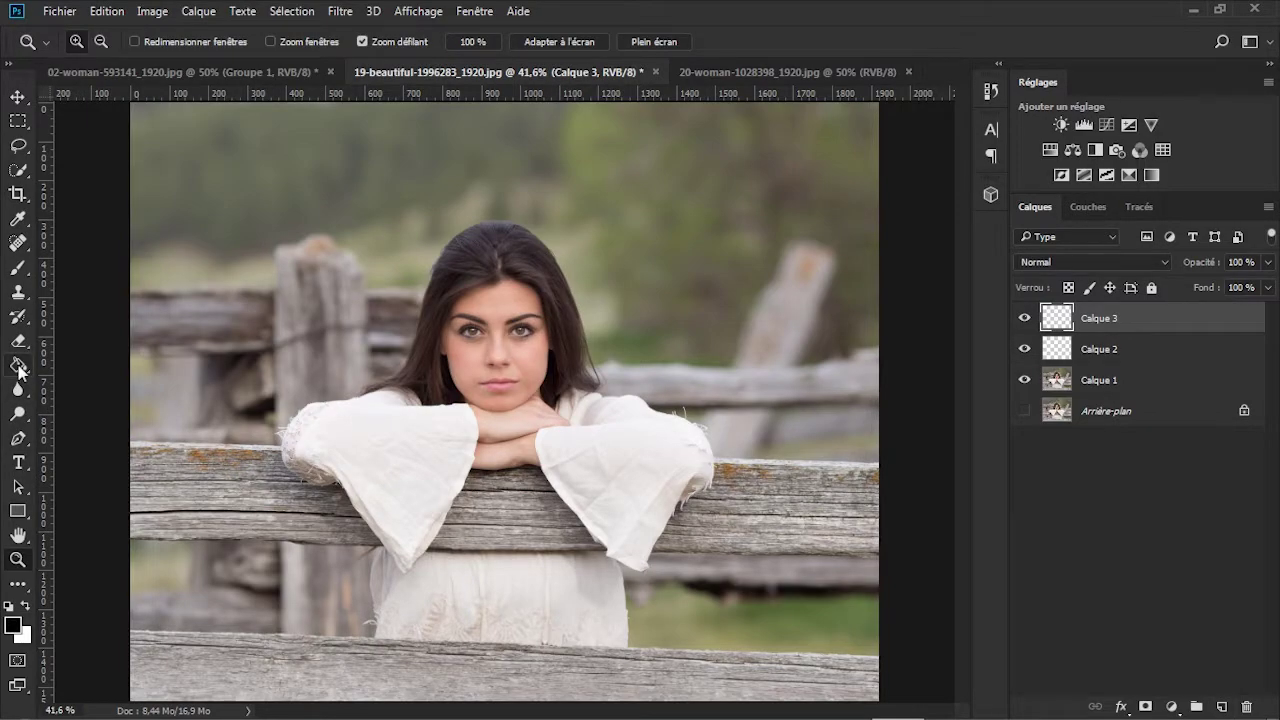
left_click(18, 367)
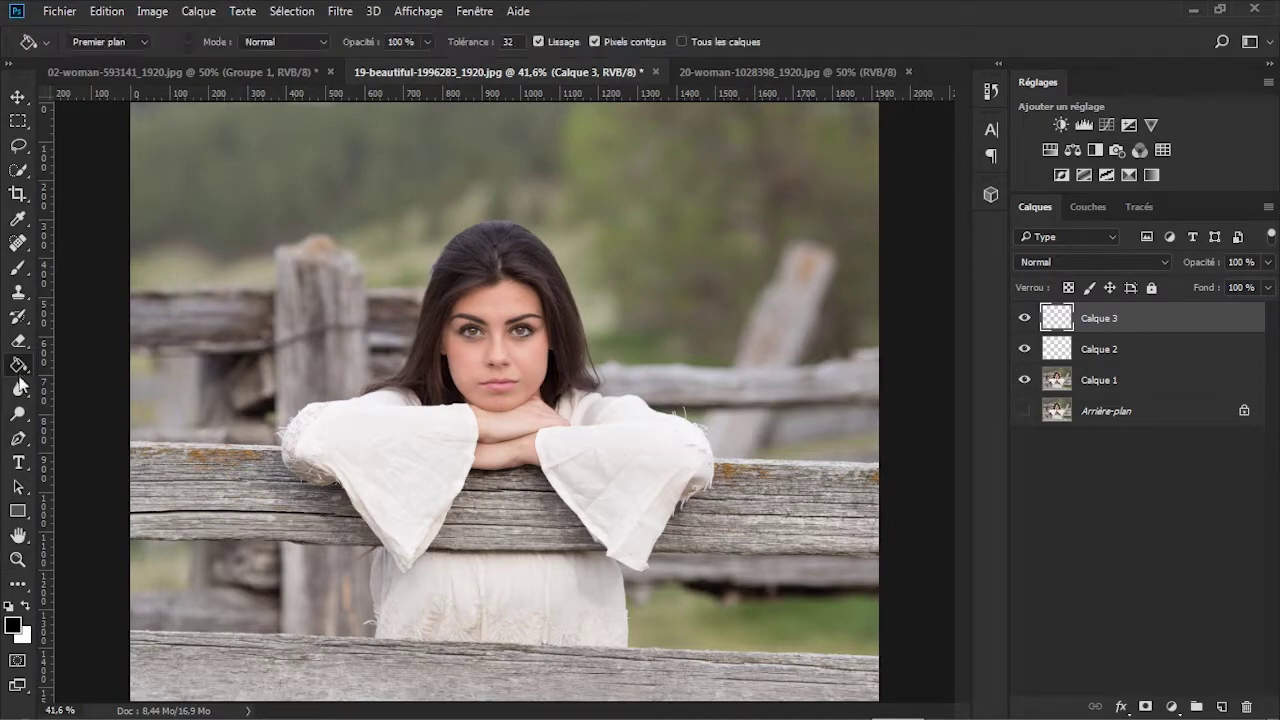
left_click(27, 605)
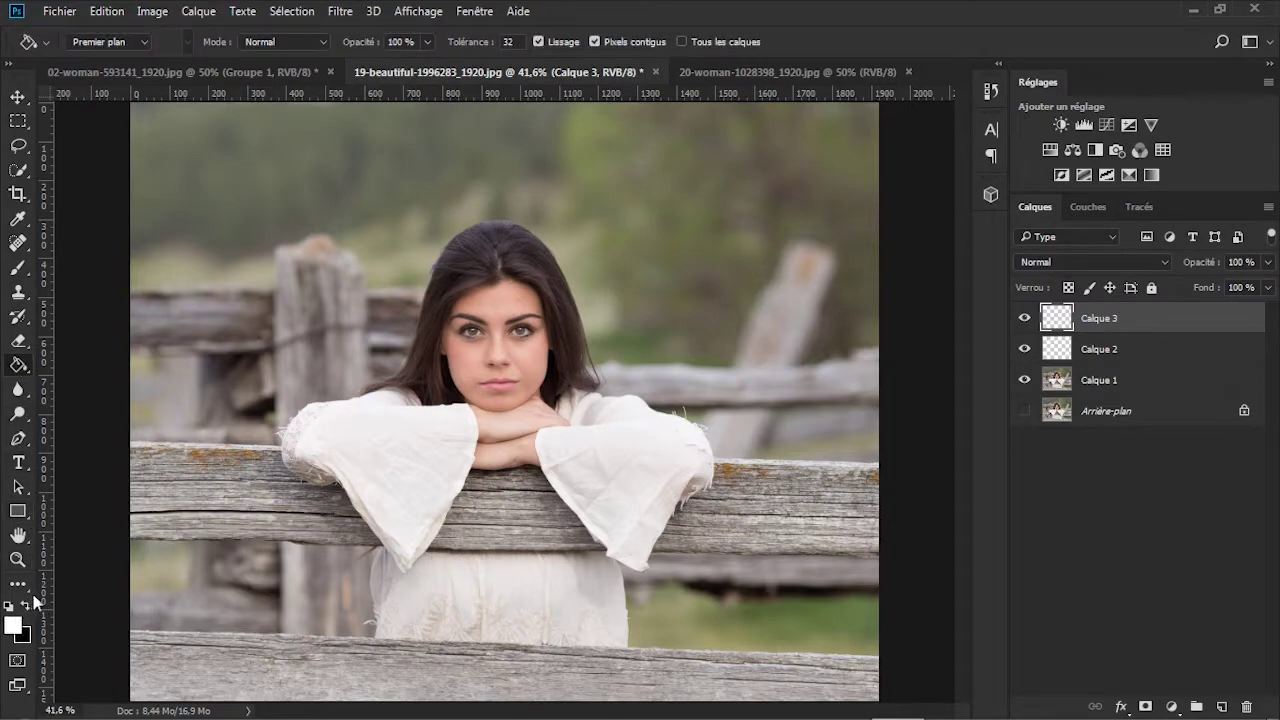
left_click(340, 354)
left_click(1125, 349)
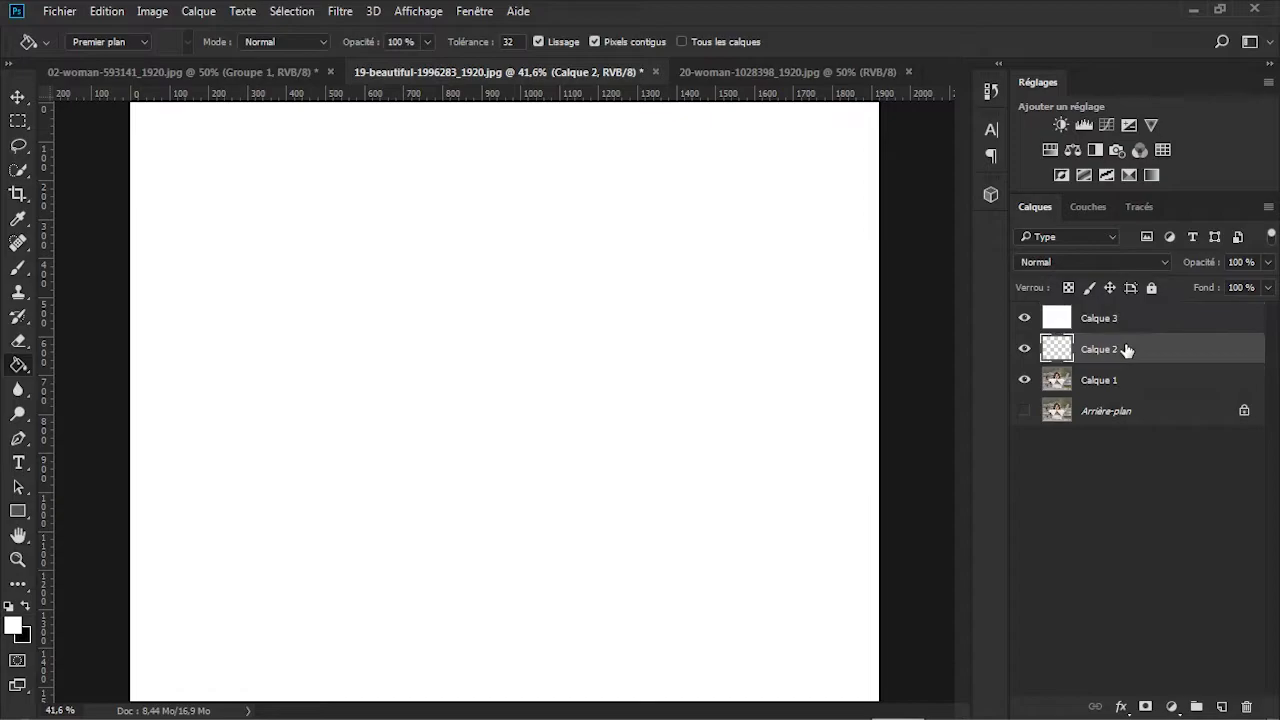
left_click(569, 345)
Step: Hide Calque 3 and set the opacity of Calque 2 to 60 %
left_click_drag(1256, 262, 1162, 261)
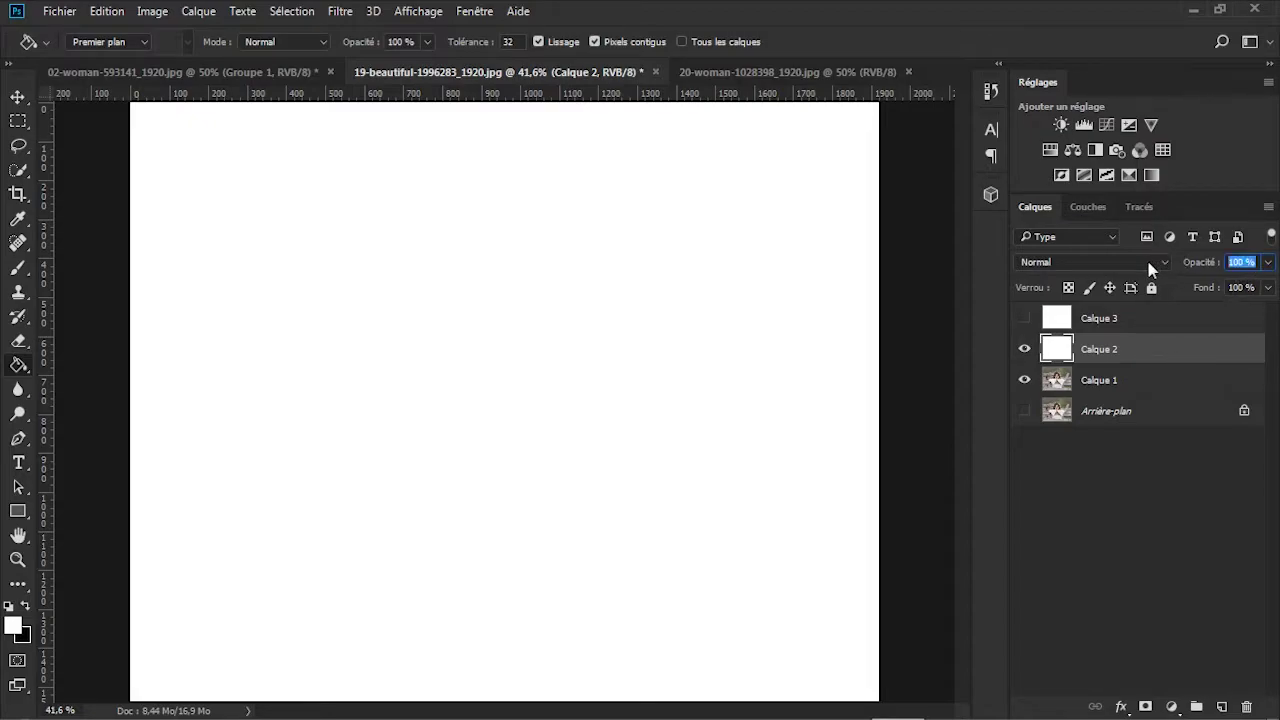
type("60")
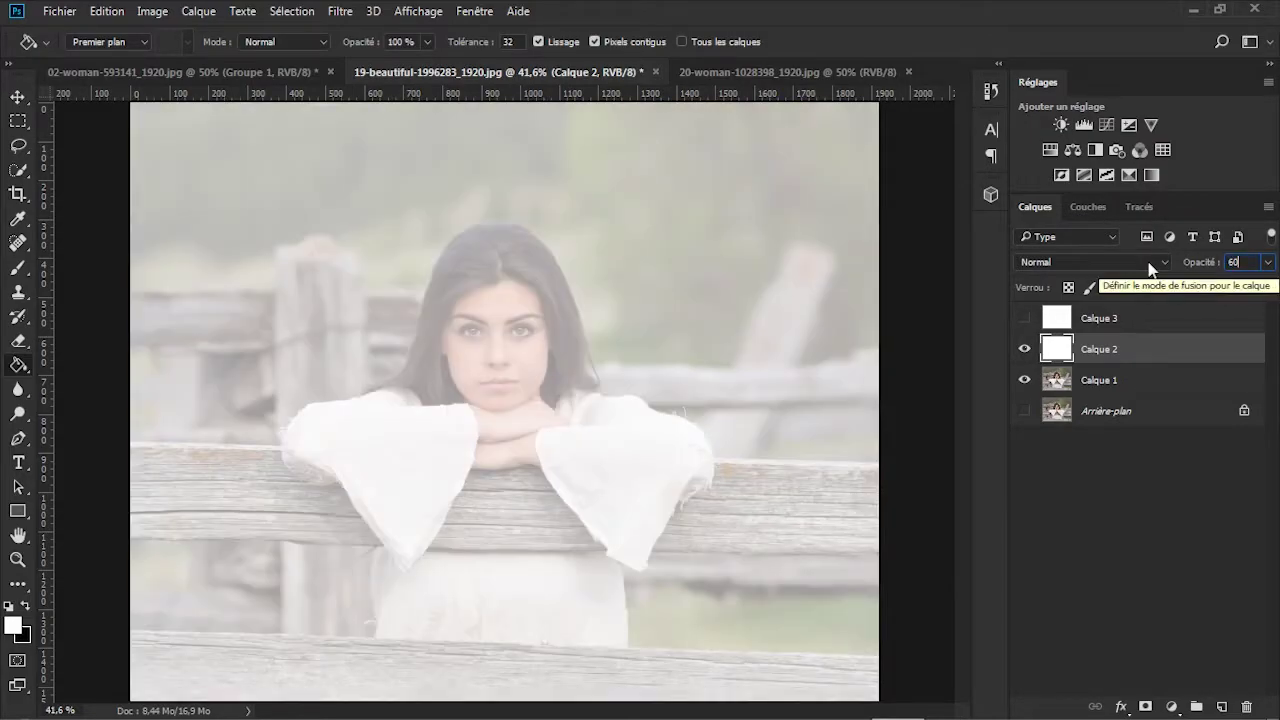
key("Return")
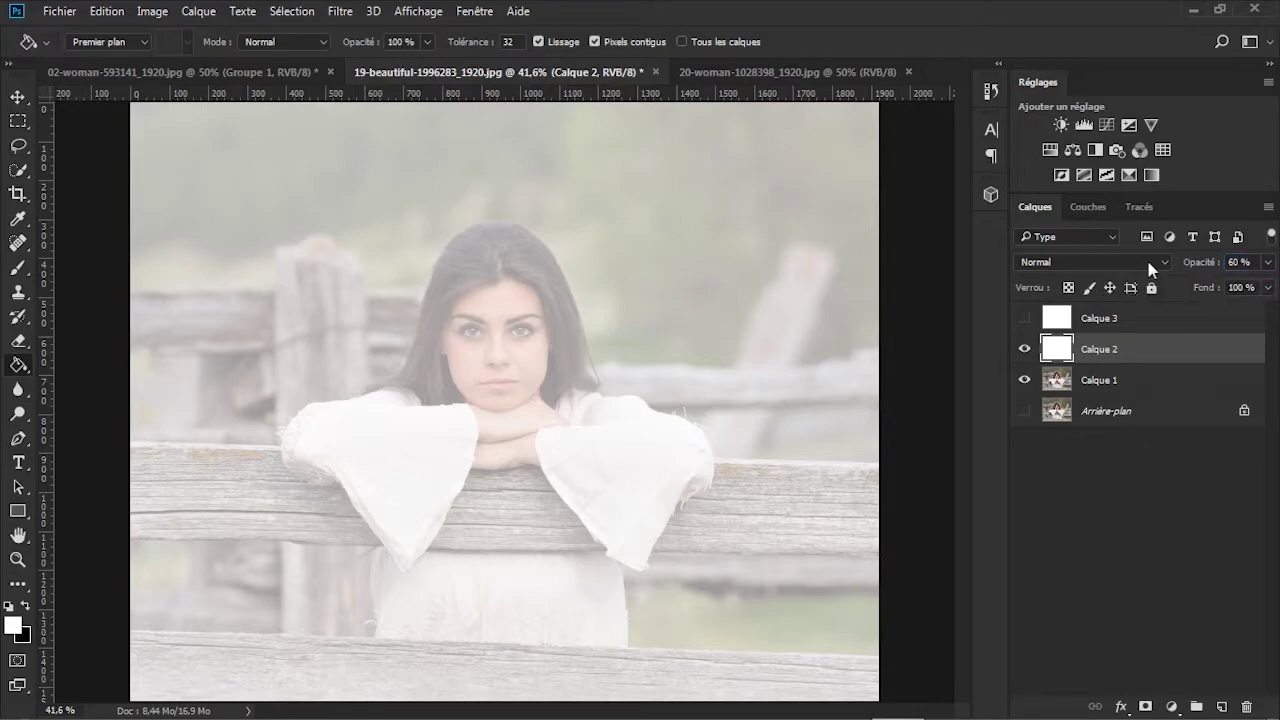
Step: Paint black splatters over the woman and fence on Calque 2 with Sampled Brush 59 at 1000 px
left_click(19, 268)
left_click(25, 606)
left_click(97, 42)
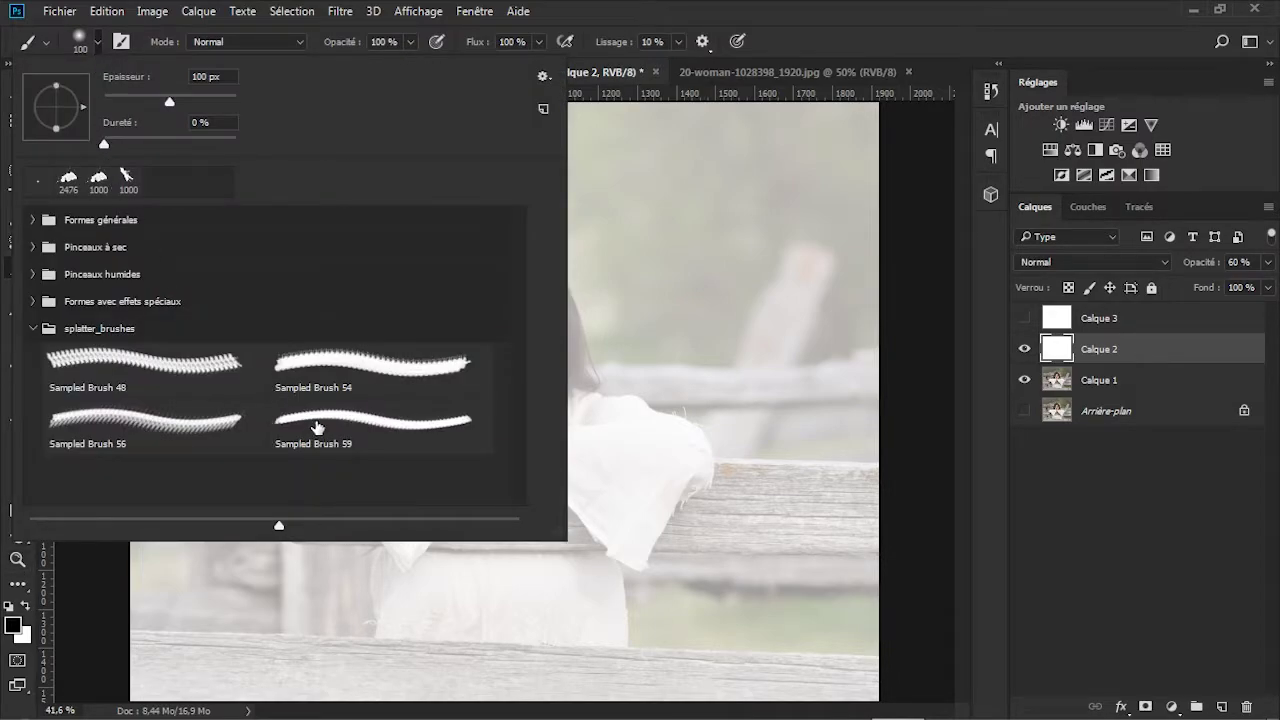
left_click(318, 427)
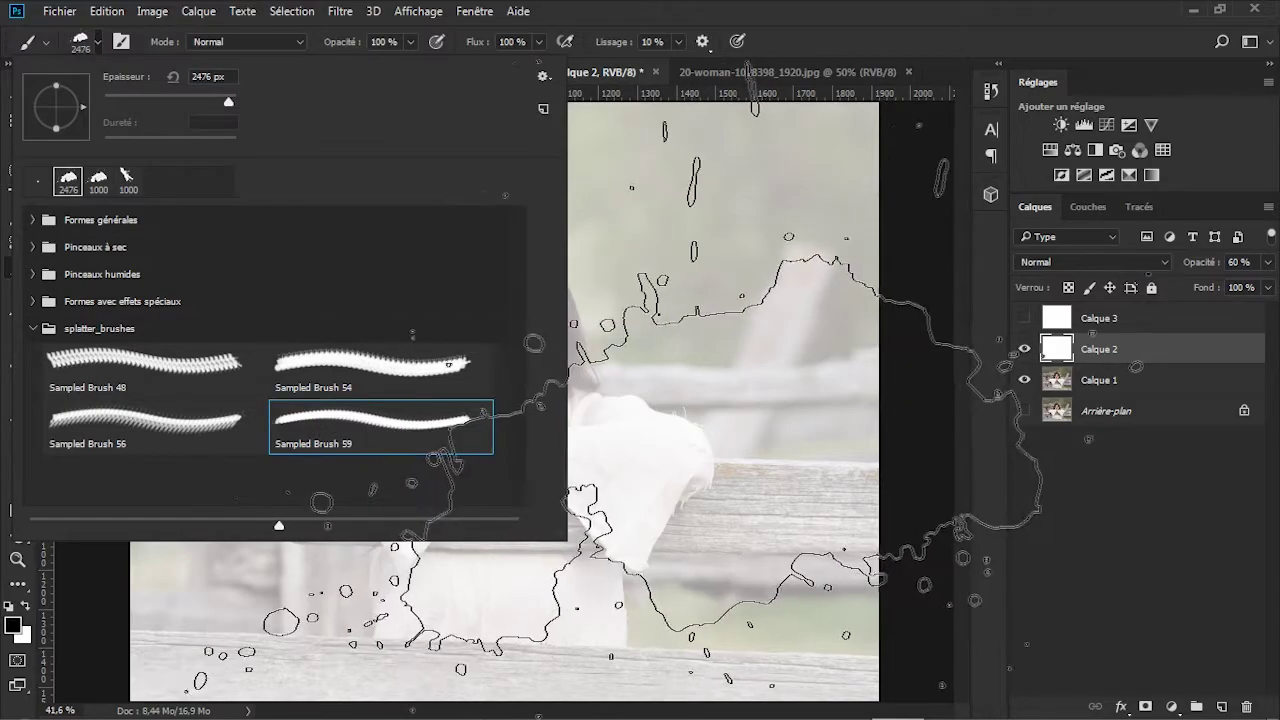
left_click_drag(231, 73, 150, 73)
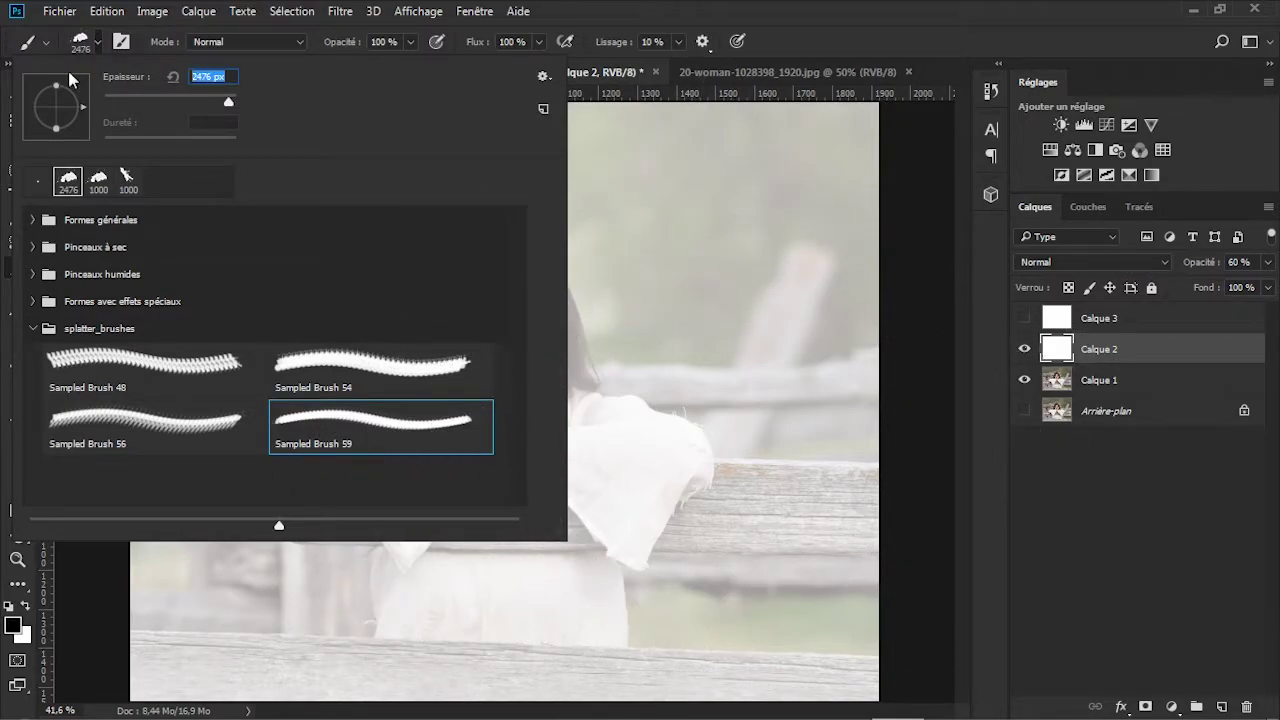
type("1000")
key("Return")
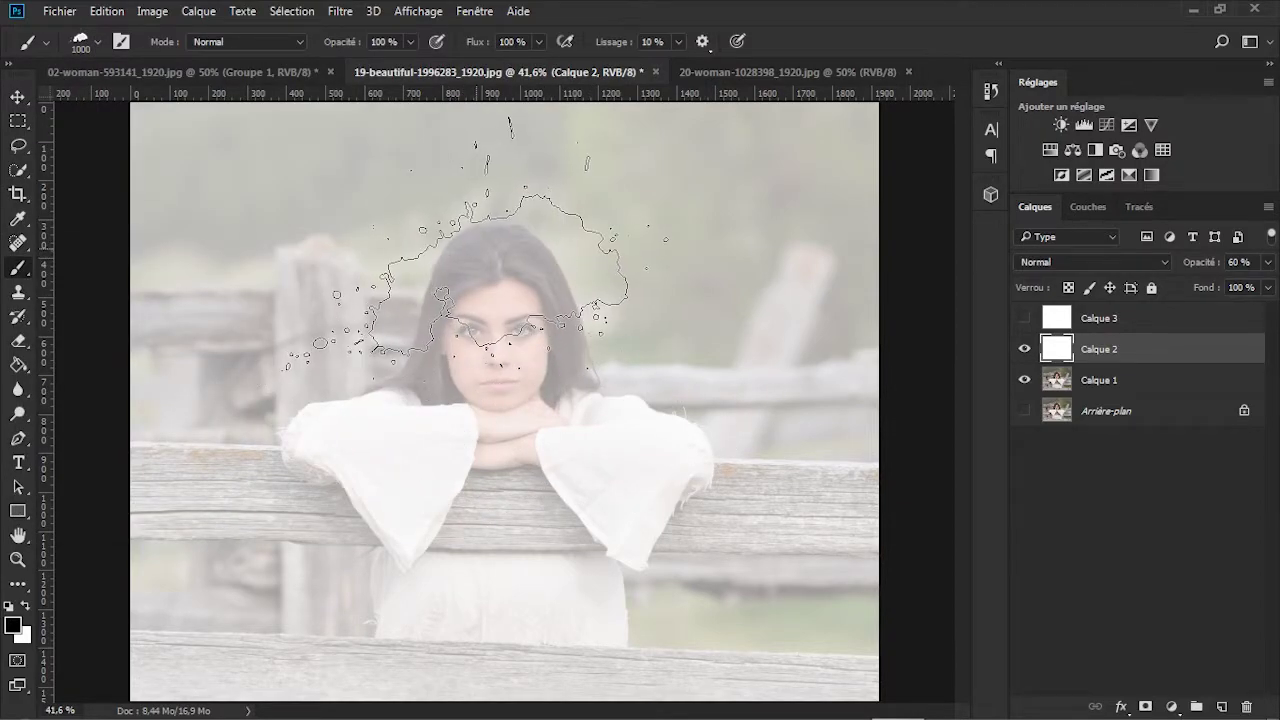
left_click(477, 250)
mouse_move(490, 340)
left_mouse_down()
mouse_move(530, 350)
mouse_move(590, 430)
mouse_move(550, 530)
mouse_move(555, 565)
mouse_move(470, 530)
mouse_move(450, 500)
mouse_move(380, 460)
mouse_move(290, 435)
mouse_move(429, 371)
mouse_move(363, 429)
mouse_move(500, 523)
mouse_move(515, 365)
mouse_move(540, 340)
mouse_move(585, 570)
mouse_move(429, 614)
mouse_move(586, 471)
left_mouse_up()
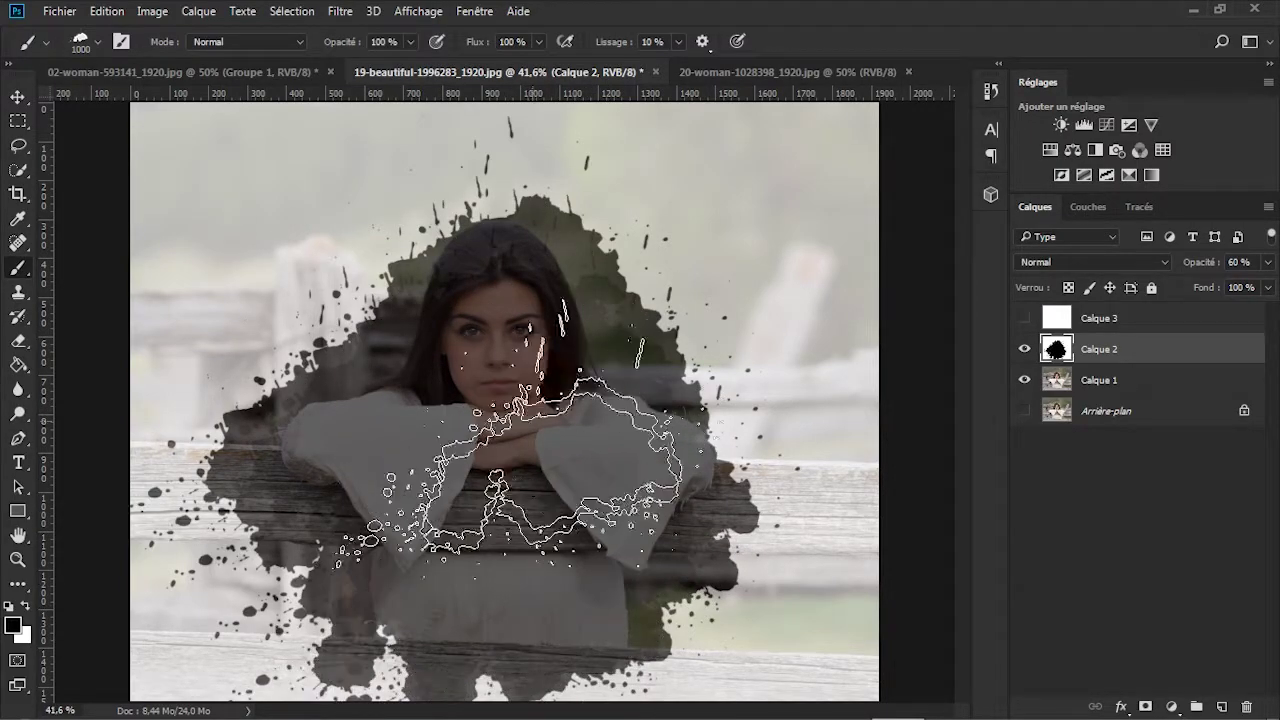
Step: Extend the lower part of the black splatter on Calque 2 with Sampled Brush 48 at 1000 px
left_click(99, 42)
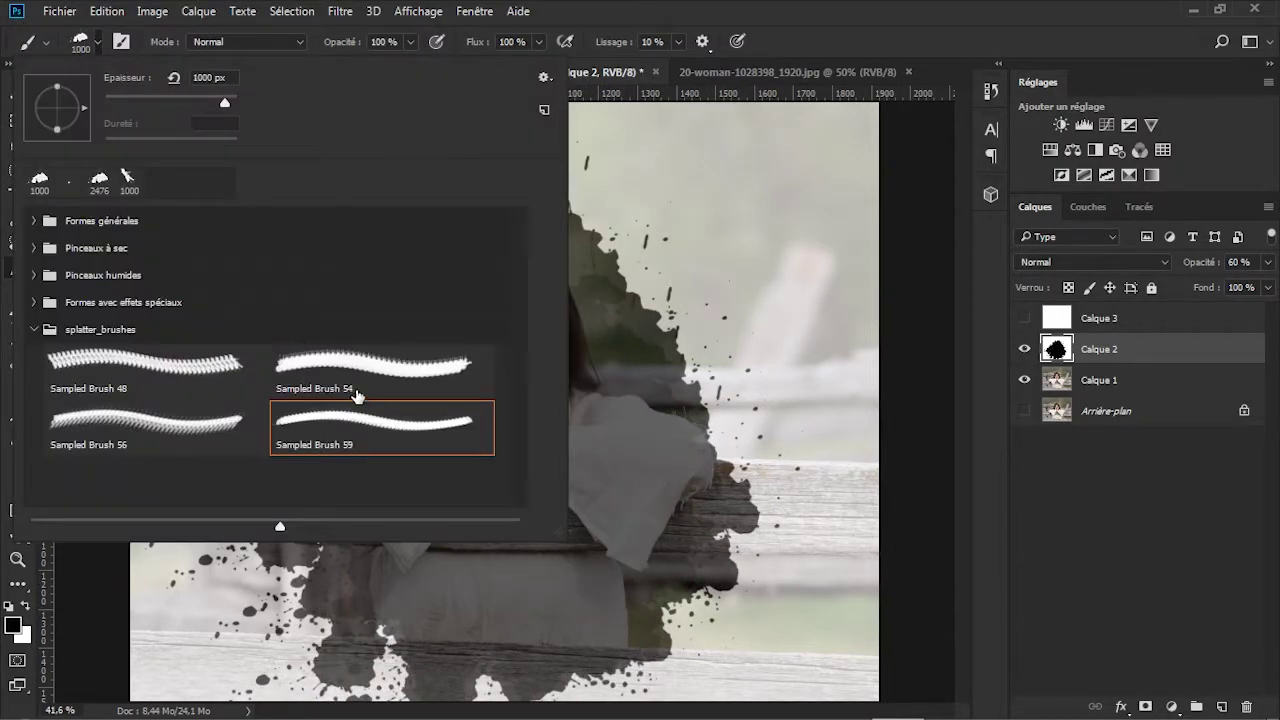
left_click(205, 432)
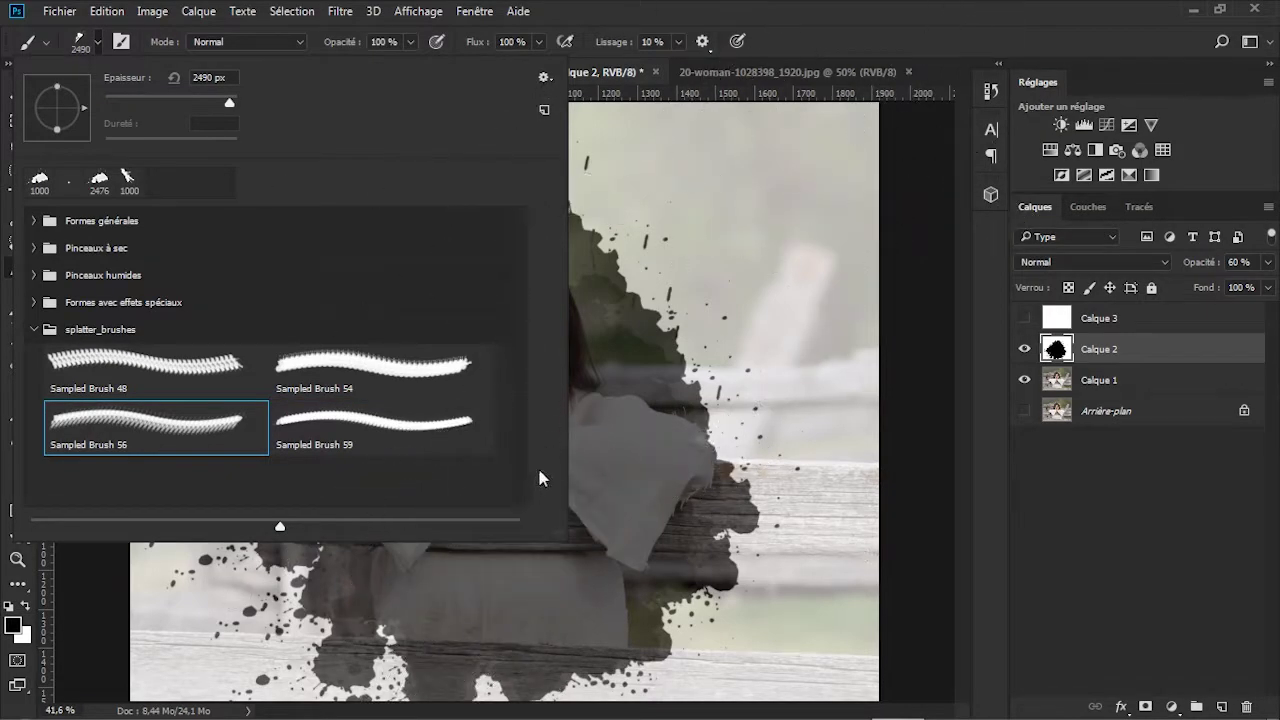
left_click(172, 365)
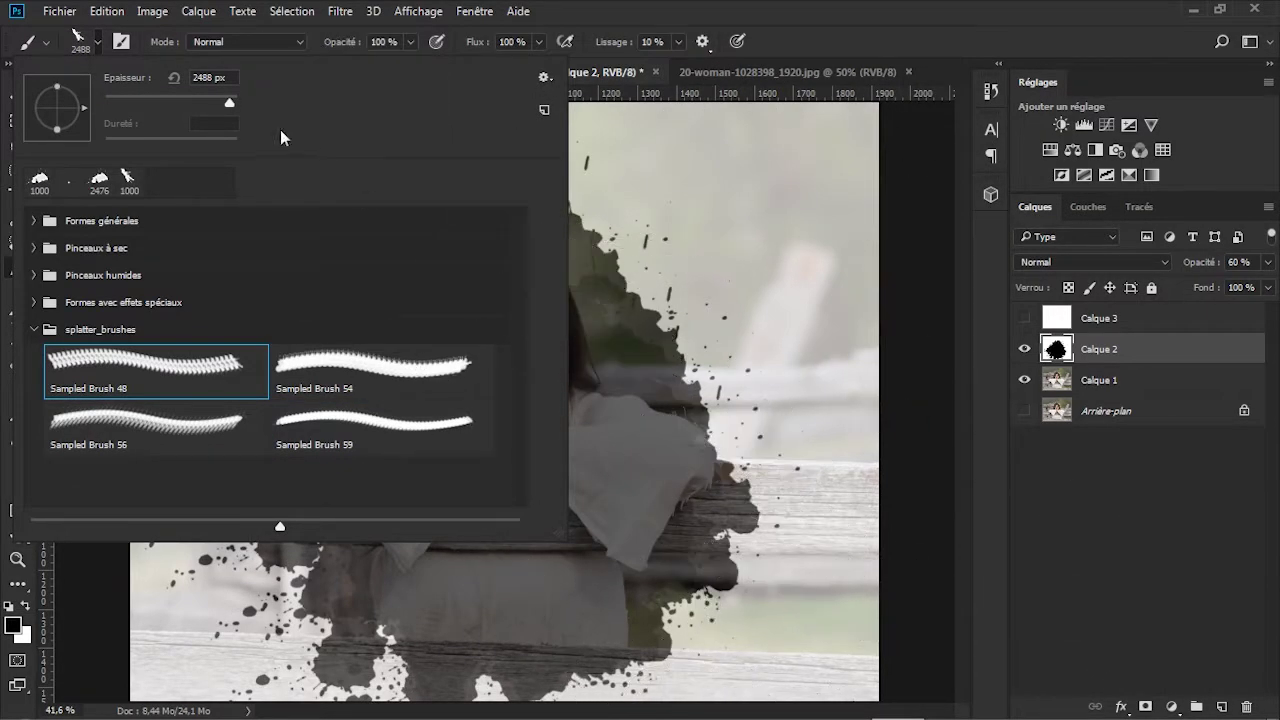
left_click(229, 80)
type("1000")
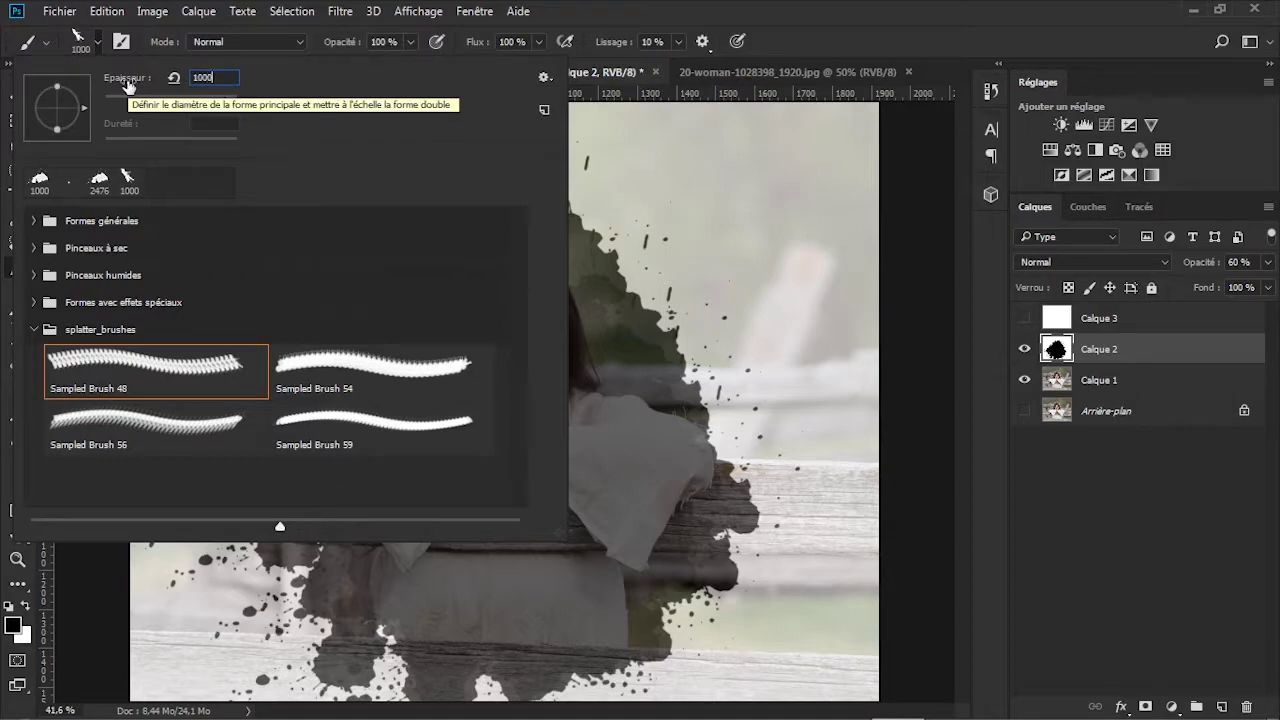
key("Return")
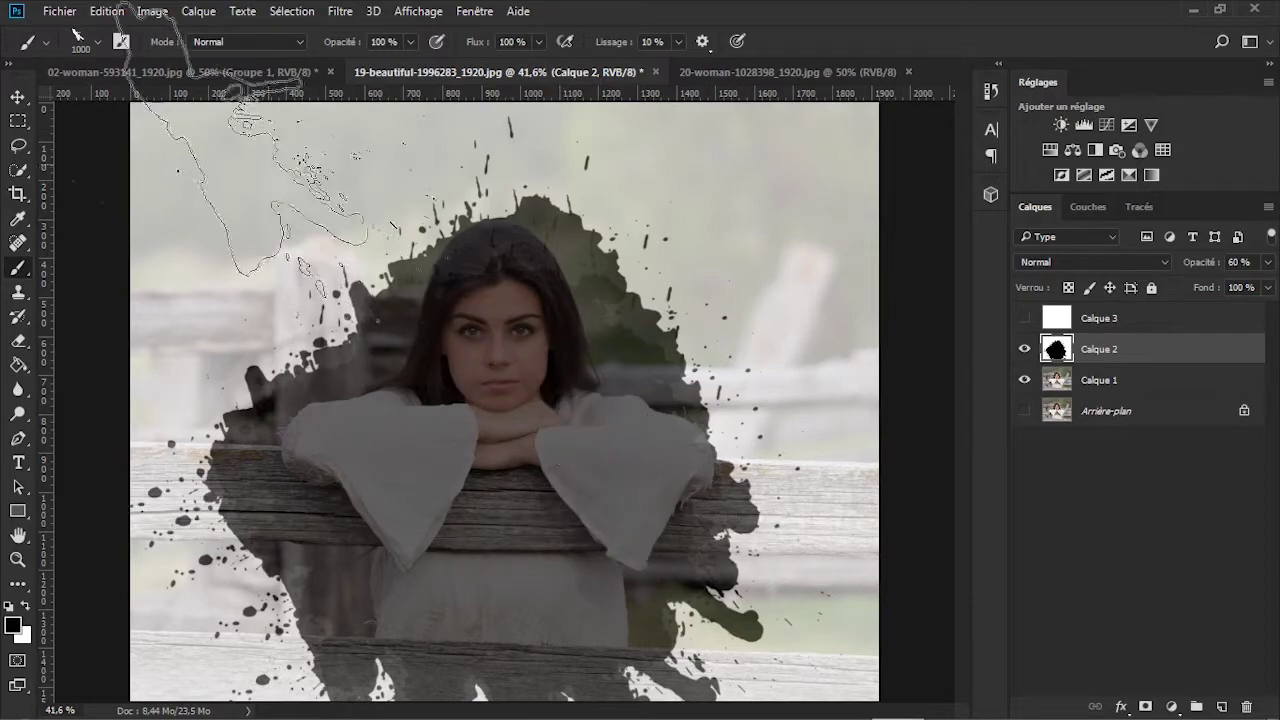
Step: Add black splatters around the upper and side edges of the shape on Calque 2 with Sampled Brush 54 at 1000 px
left_click(98, 42)
left_click(370, 371)
left_click(226, 86)
type("1000")
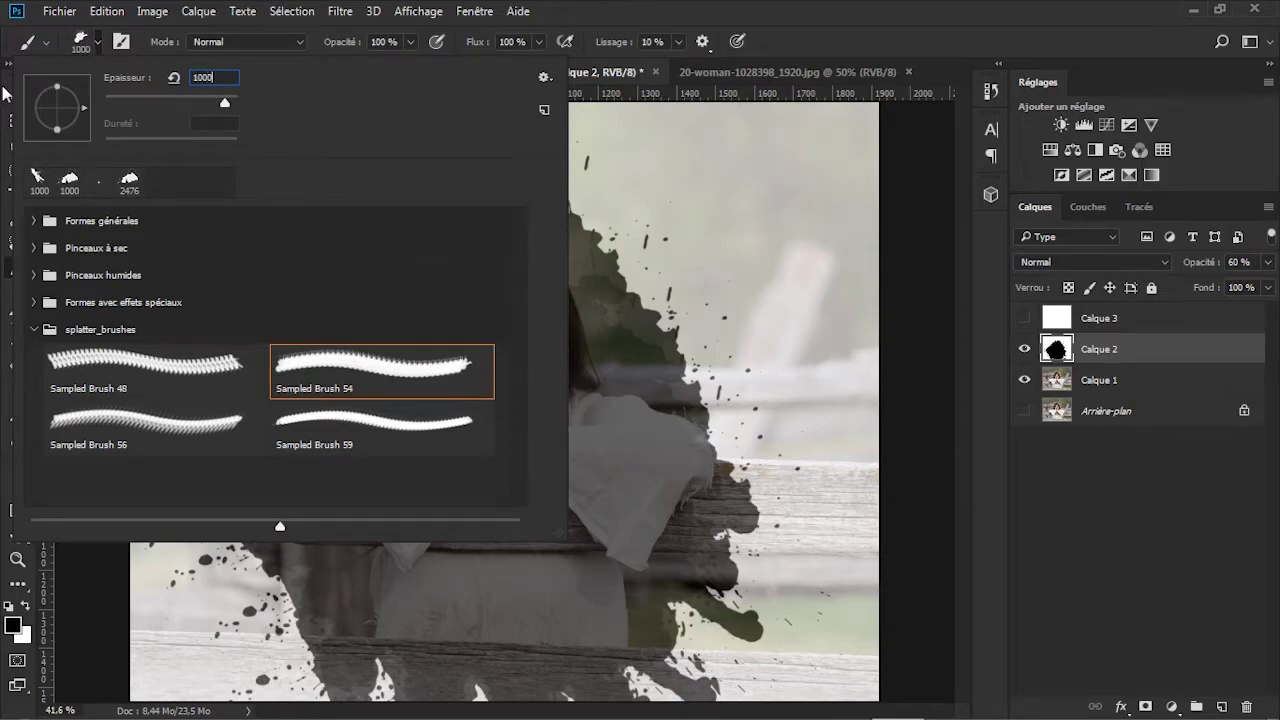
key("Return")
left_click(410, 541)
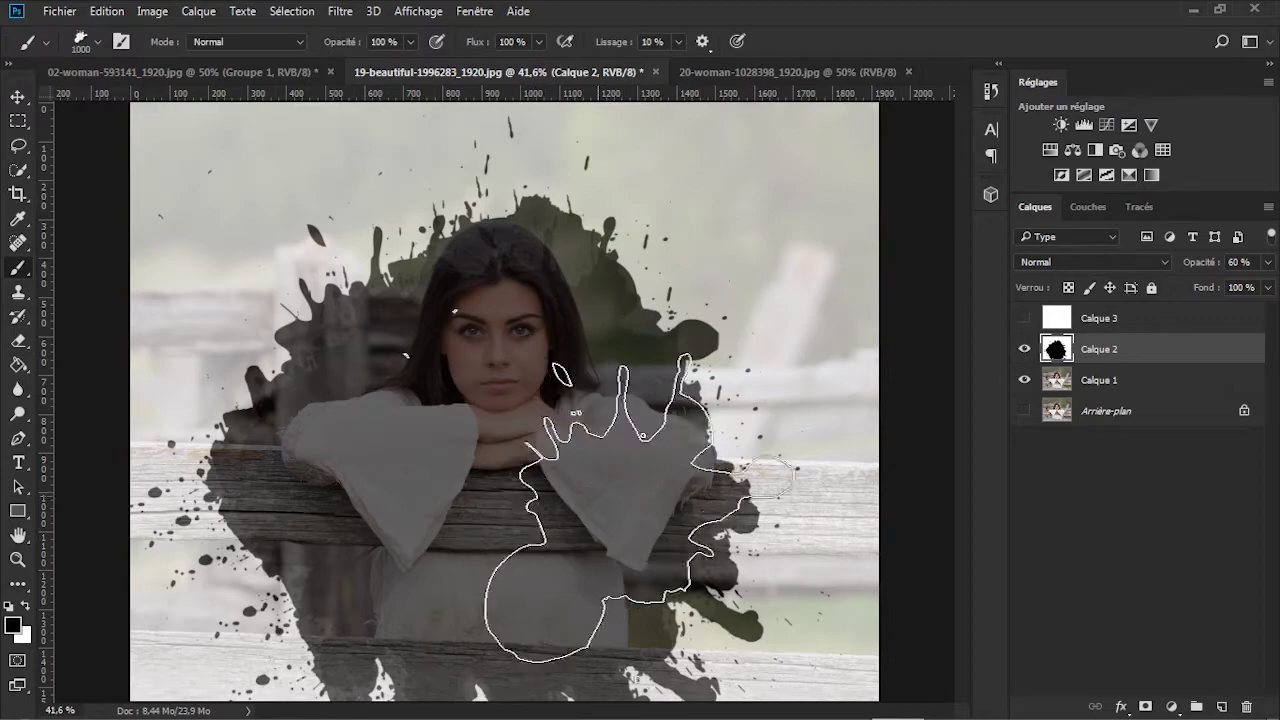
left_click(606, 648)
left_click(460, 482)
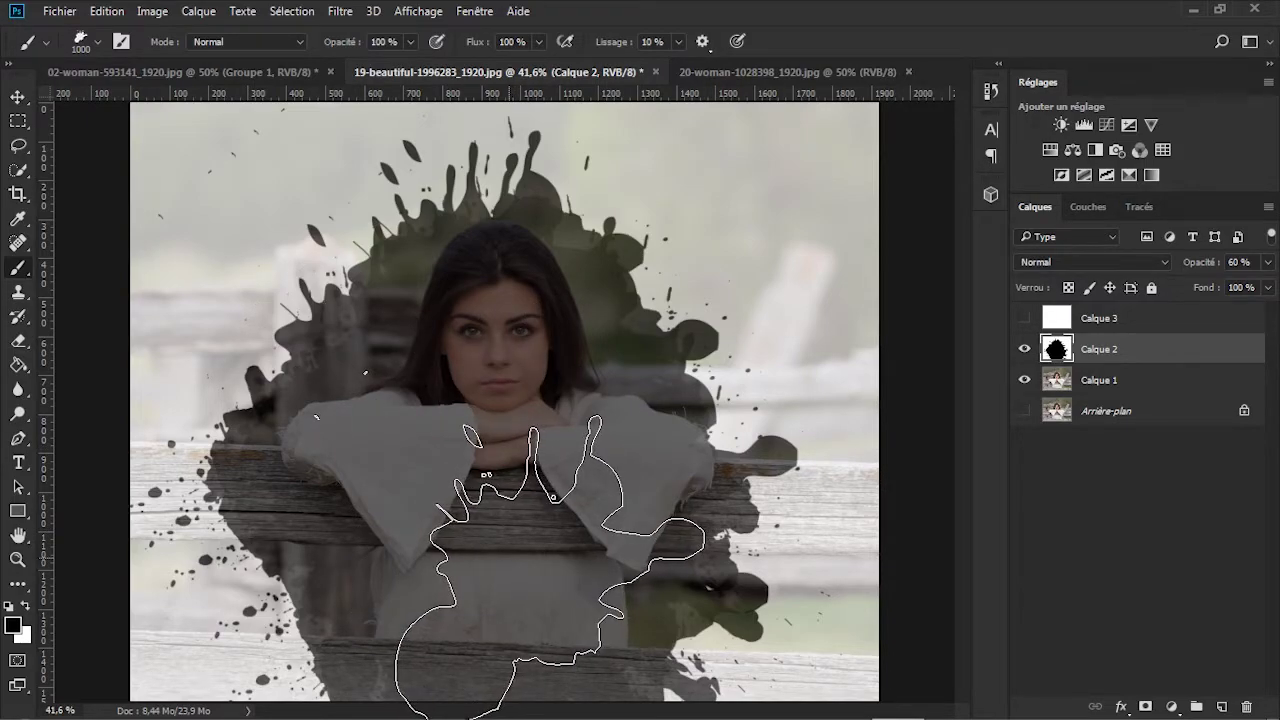
Step: Set the opacity of Calque 2 back to 100 %
left_click(1253, 263)
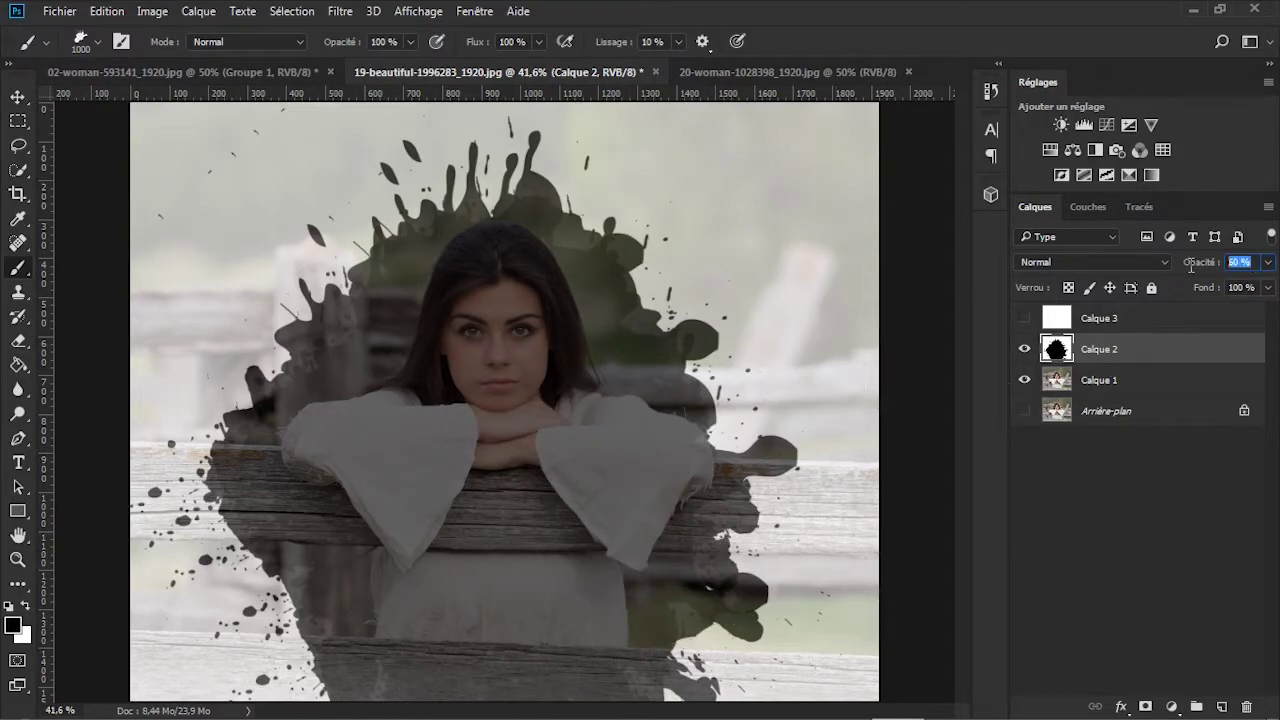
type("100")
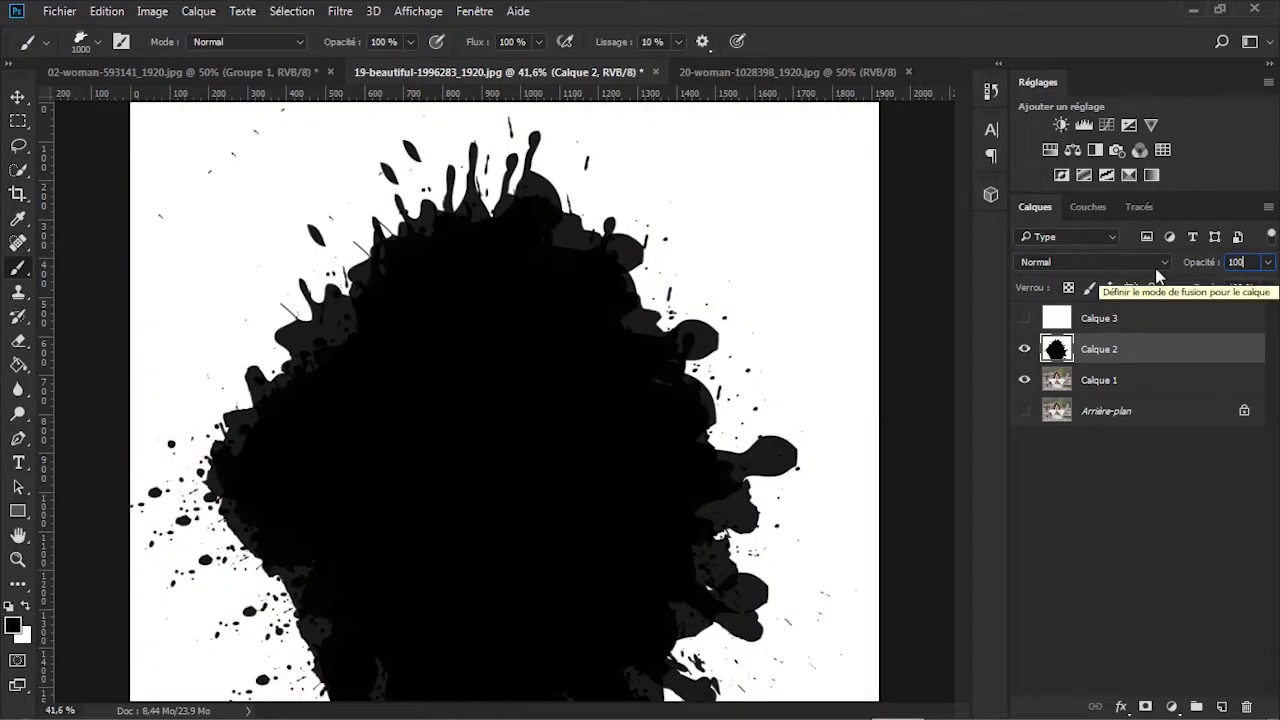
key("Return")
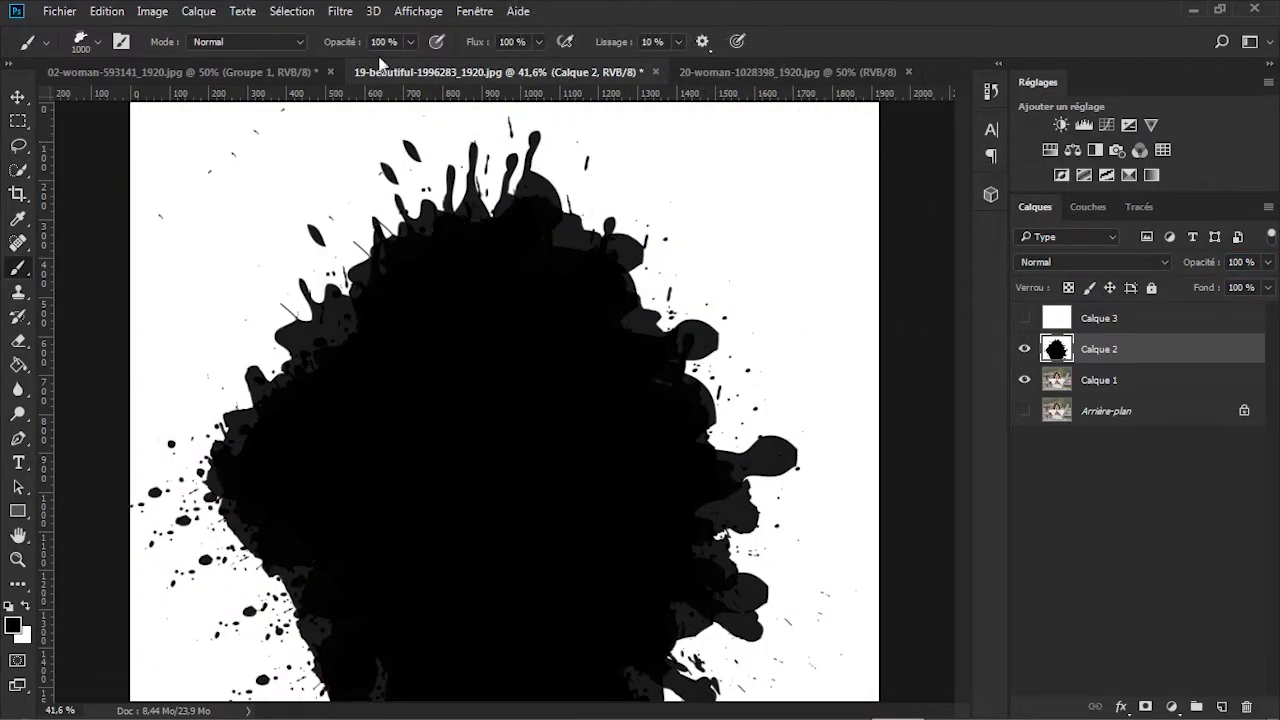
Step: Select the black splatter shape on Calque 2 by colour range with a tolerance of 40
left_click(292, 11)
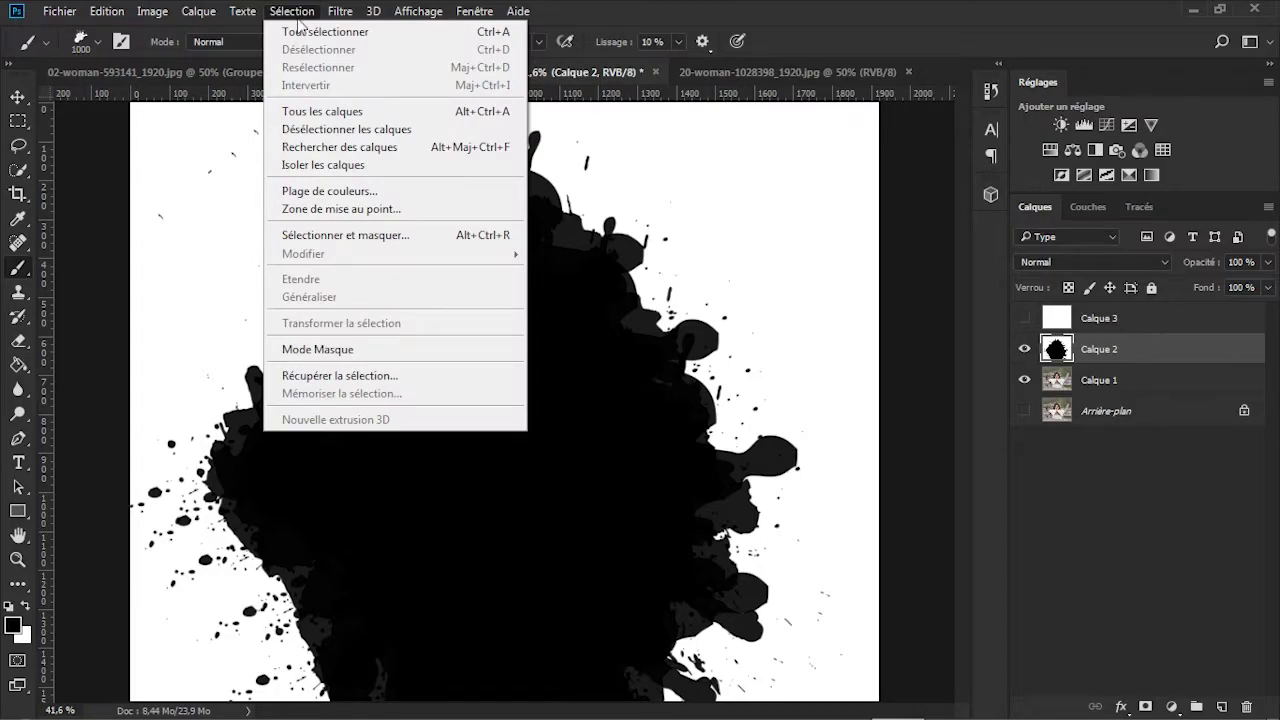
left_click(330, 191)
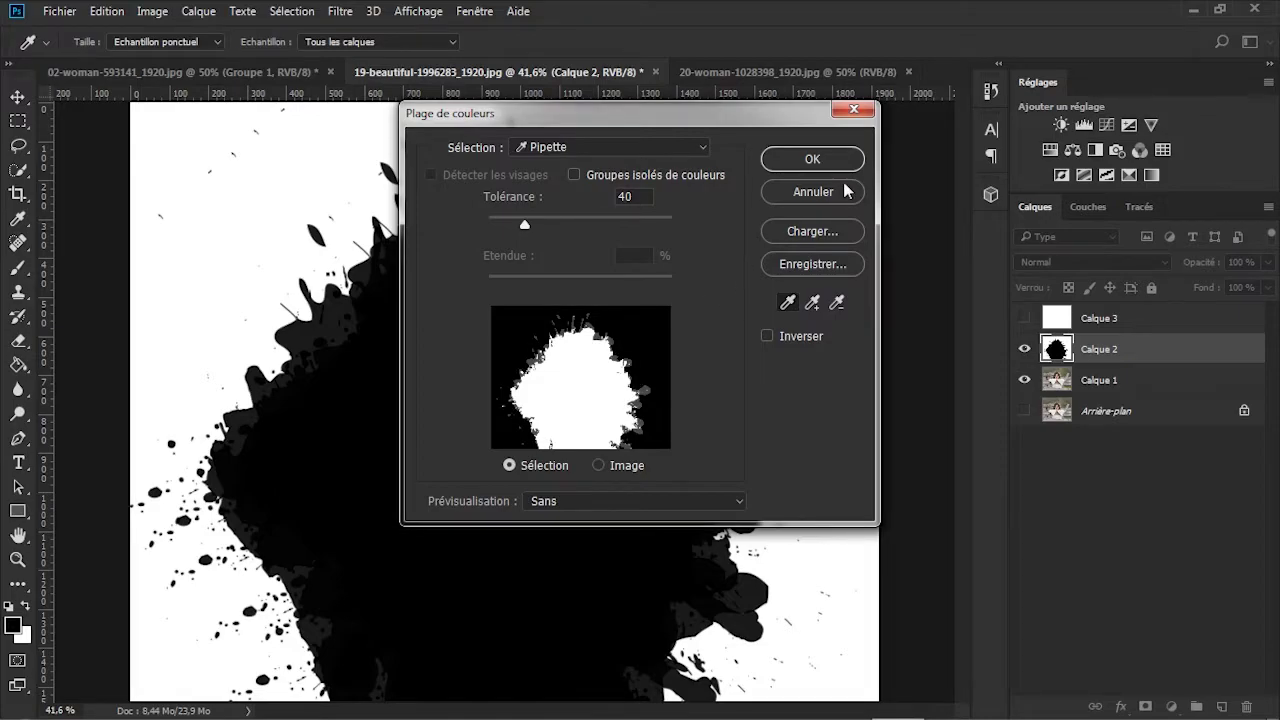
left_click(812, 160)
key("b")
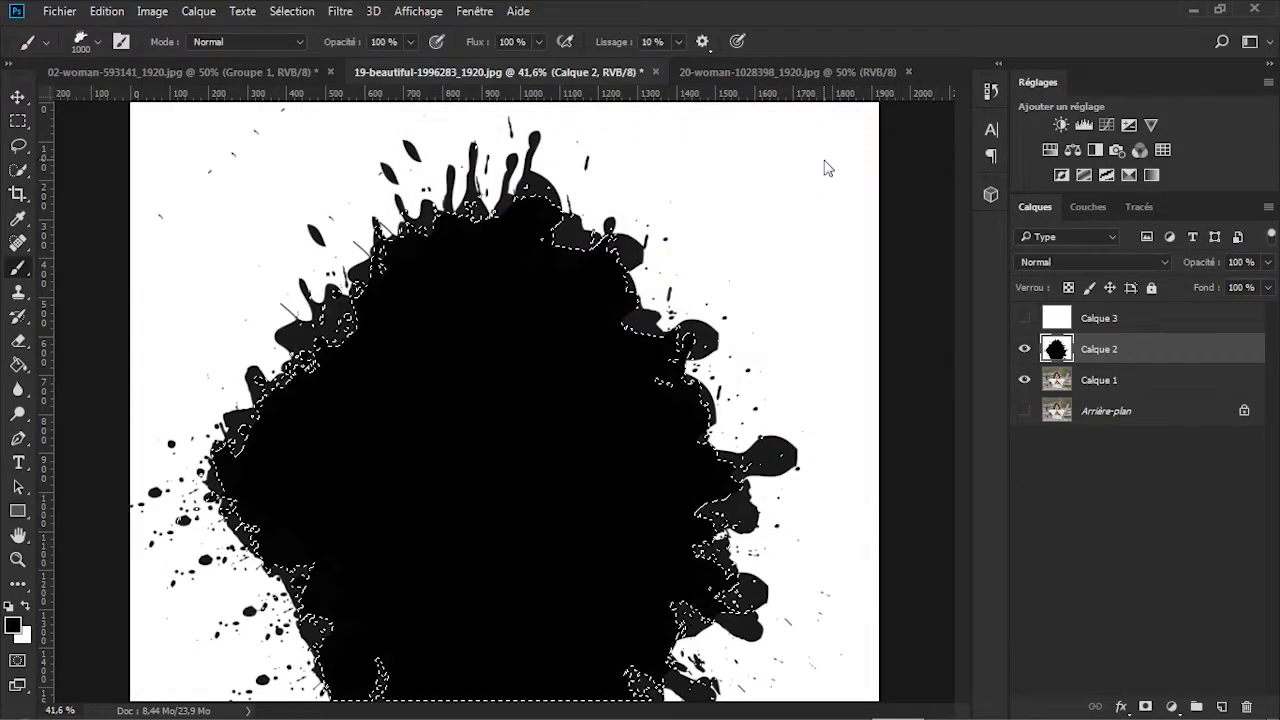
Step: Make the white Calque 3 visible and active, and hide Calque 2
left_click(1025, 320)
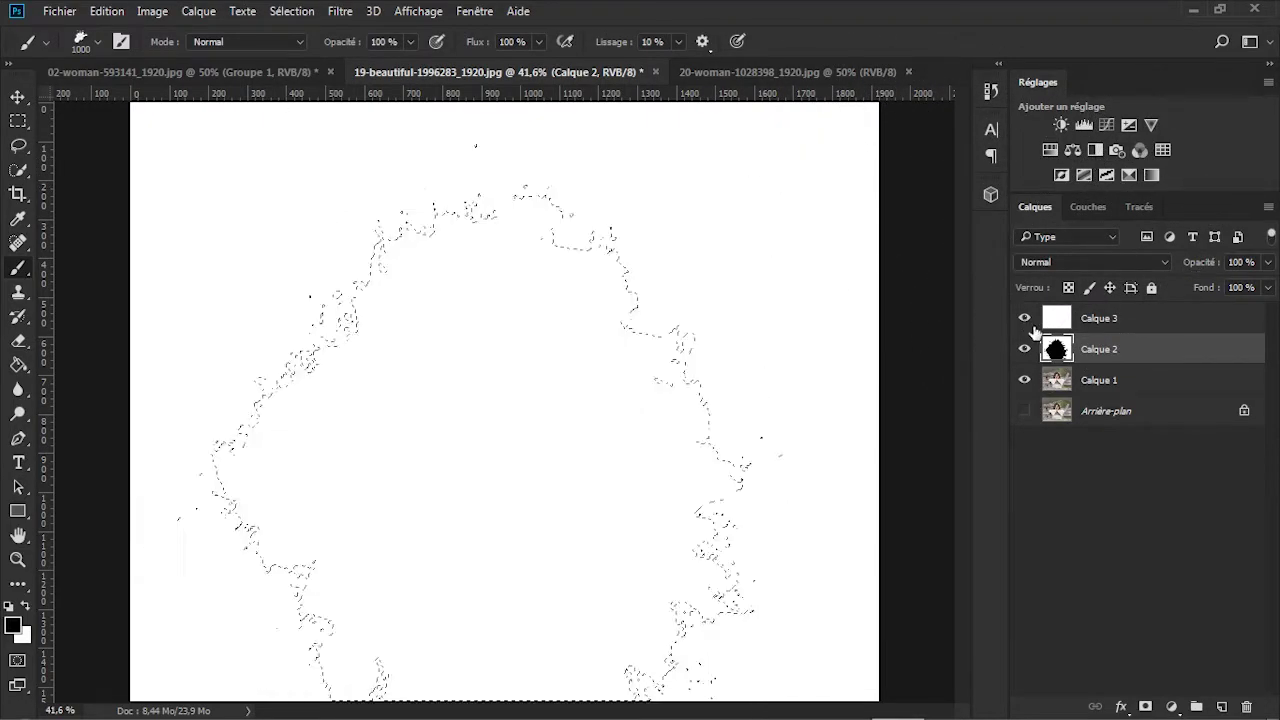
left_click(1109, 330)
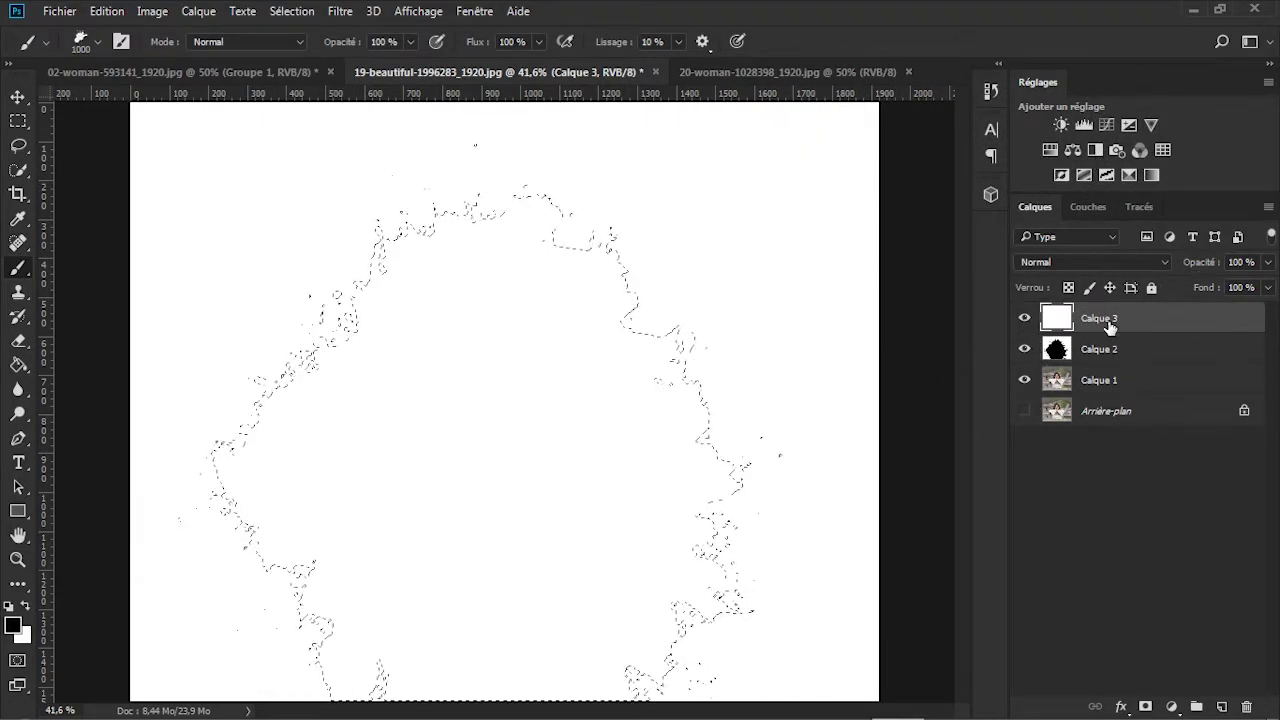
left_click(1024, 349)
Step: Invert the splatter selection and apply it as a layer mask on Calque 3
left_click(293, 12)
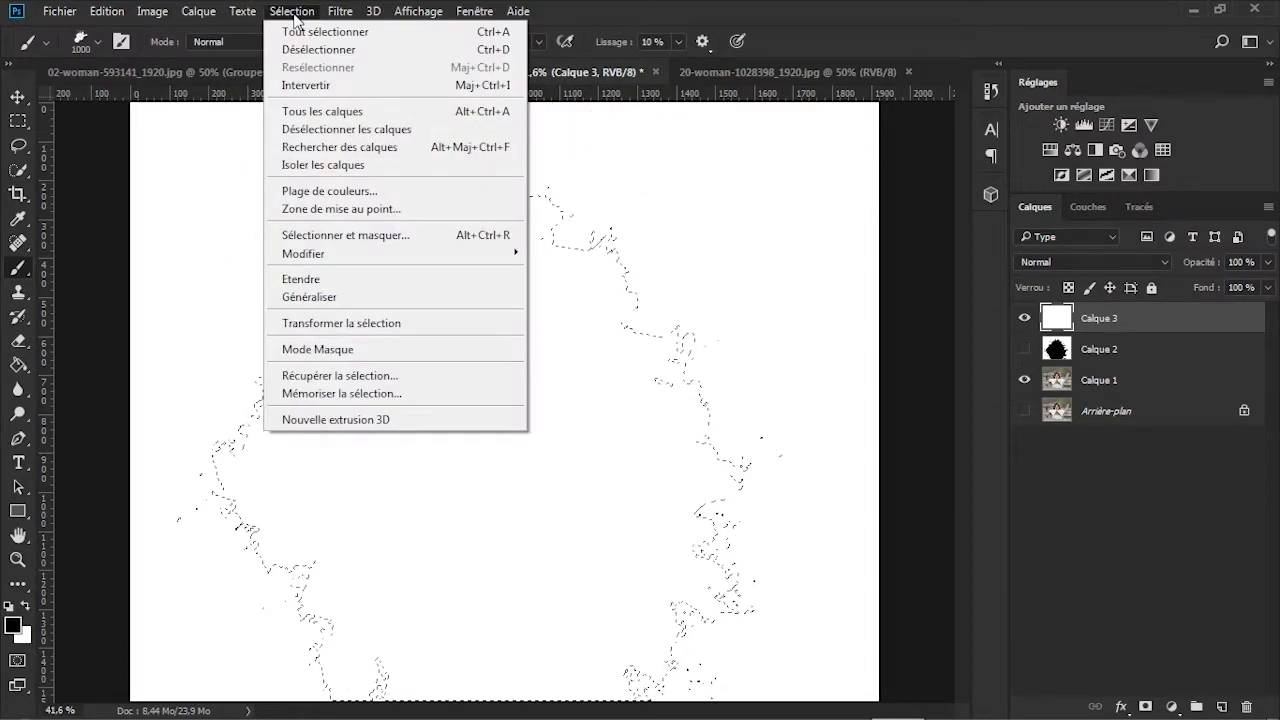
left_click(343, 86)
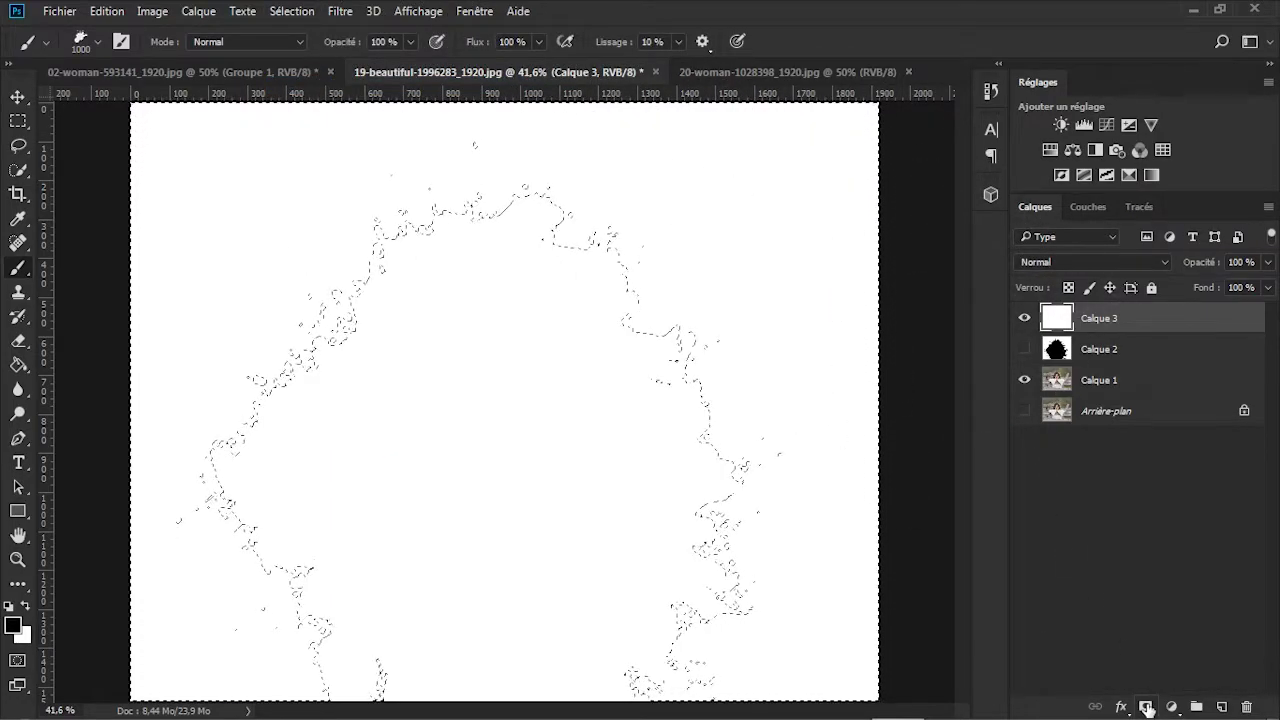
left_click(1146, 707)
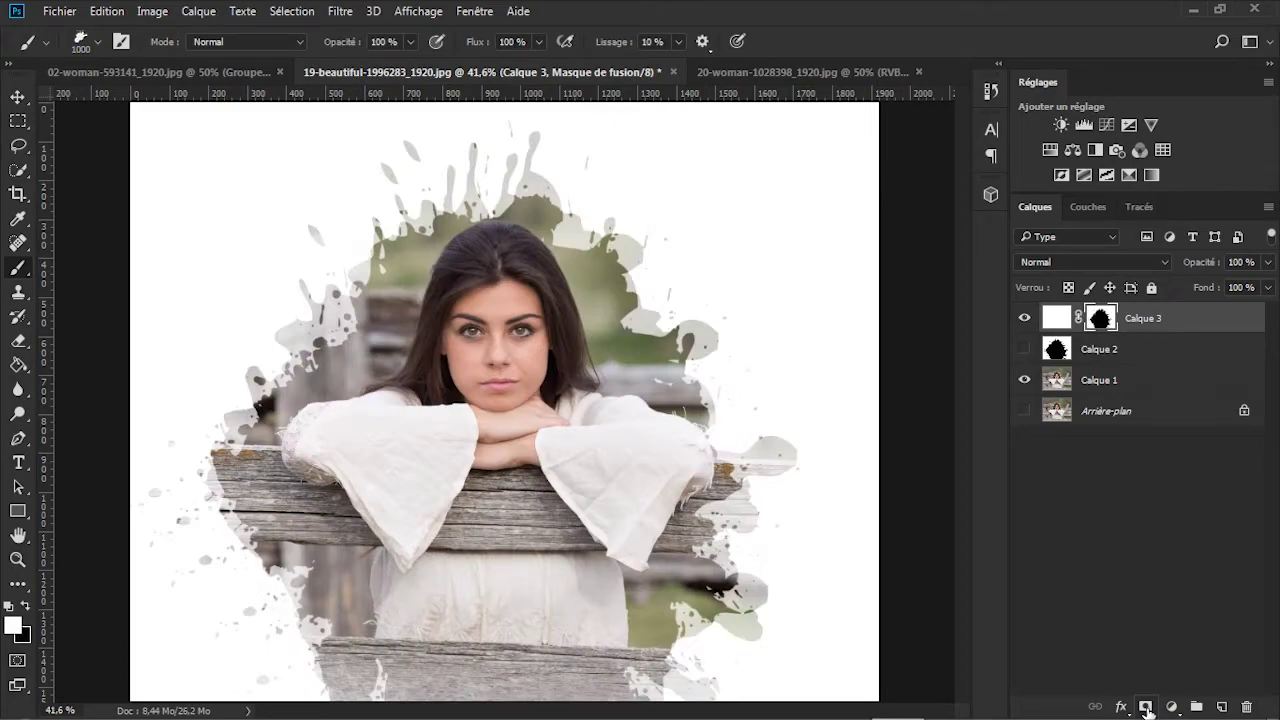
Step: Add a linear gradient fill layer above Calque 1 using the Violet, orange preset at a 90° angle and 100 % scale
left_click(1108, 390)
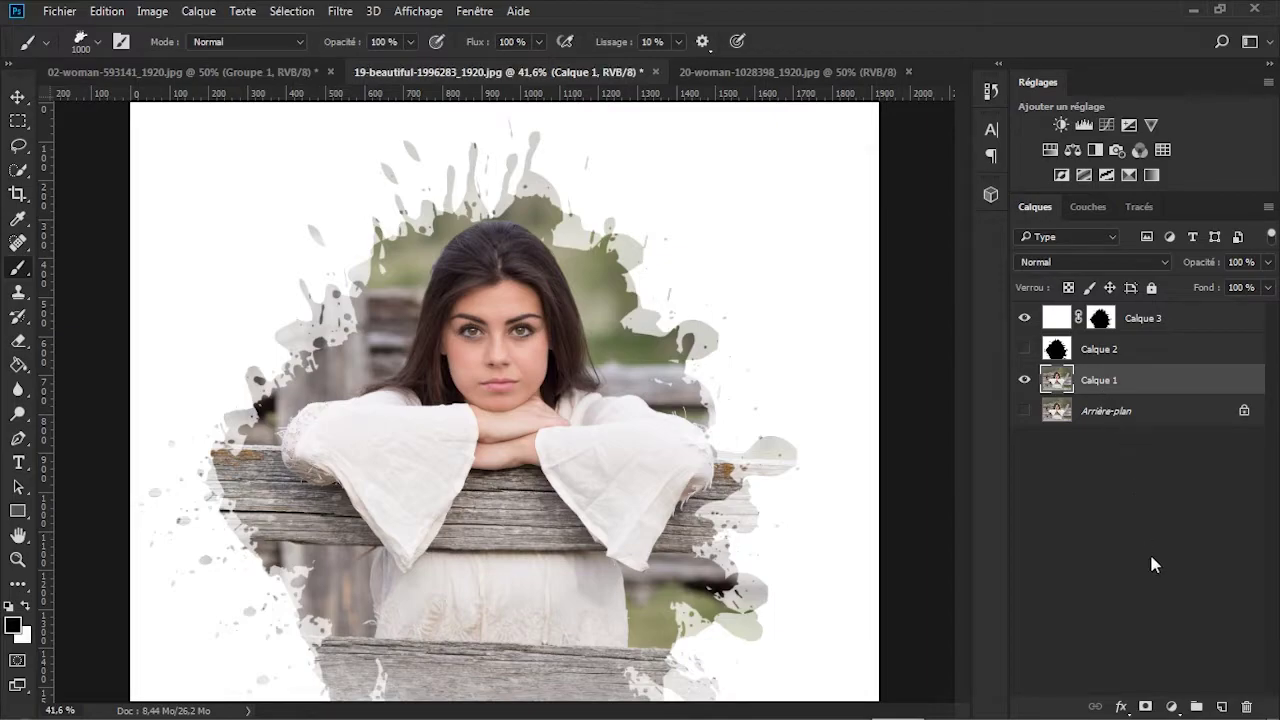
left_click(1172, 706)
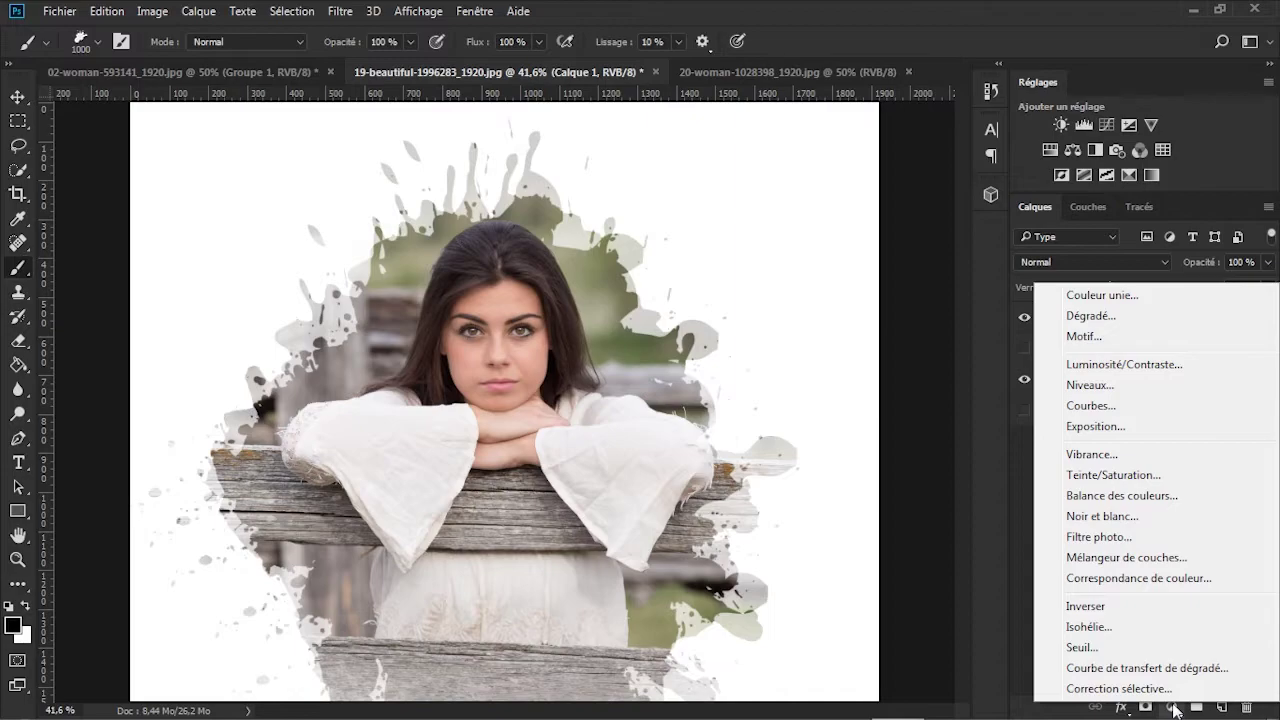
left_click(1092, 316)
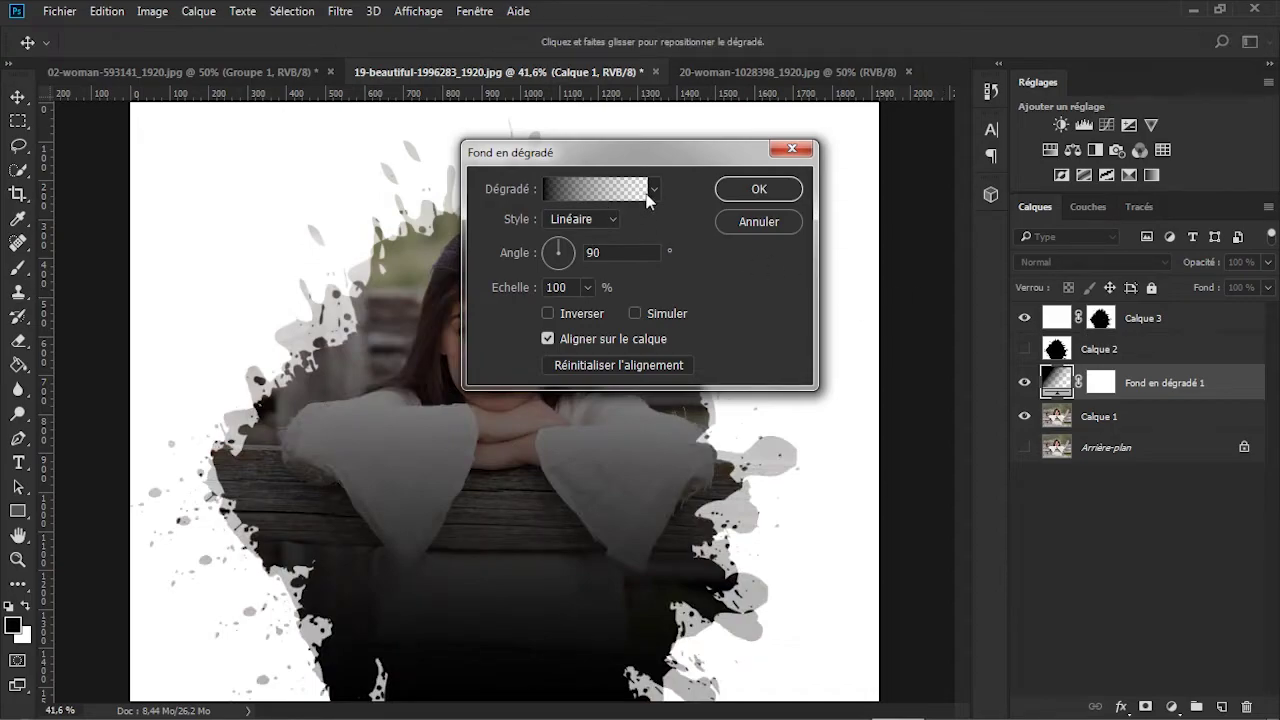
left_click(646, 192)
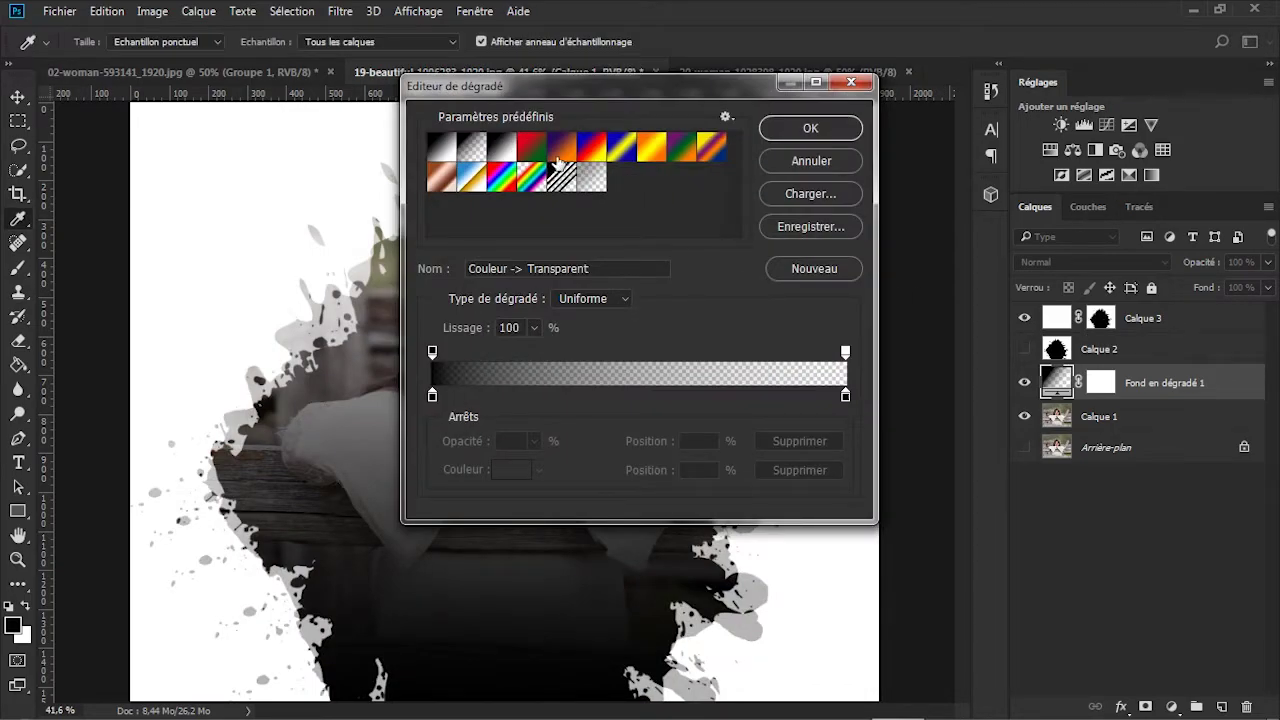
left_click(560, 156)
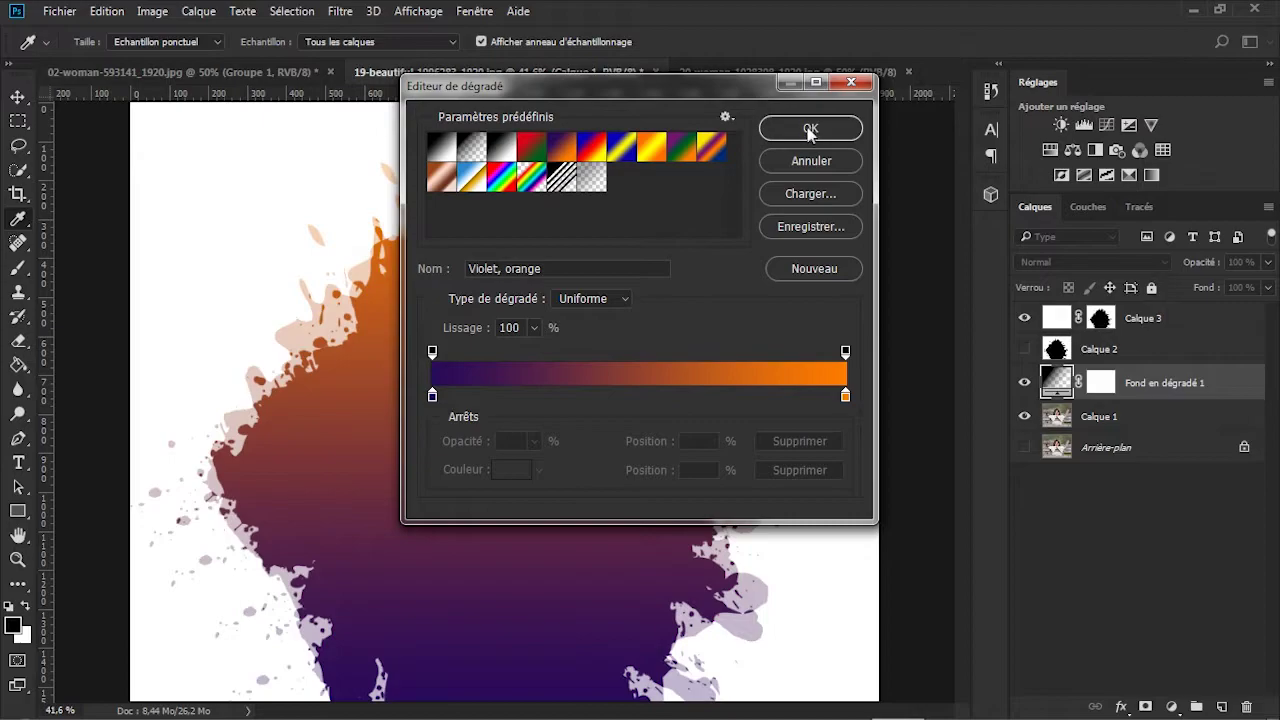
left_click(810, 131)
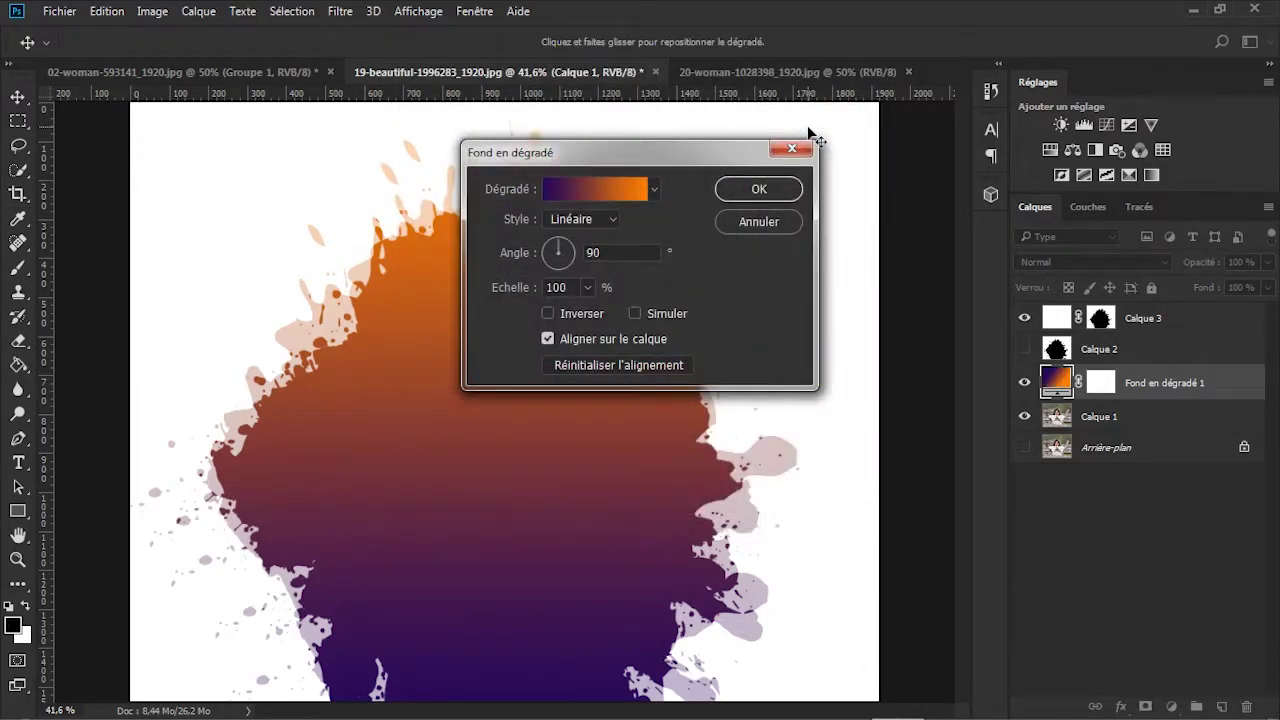
left_click(760, 192)
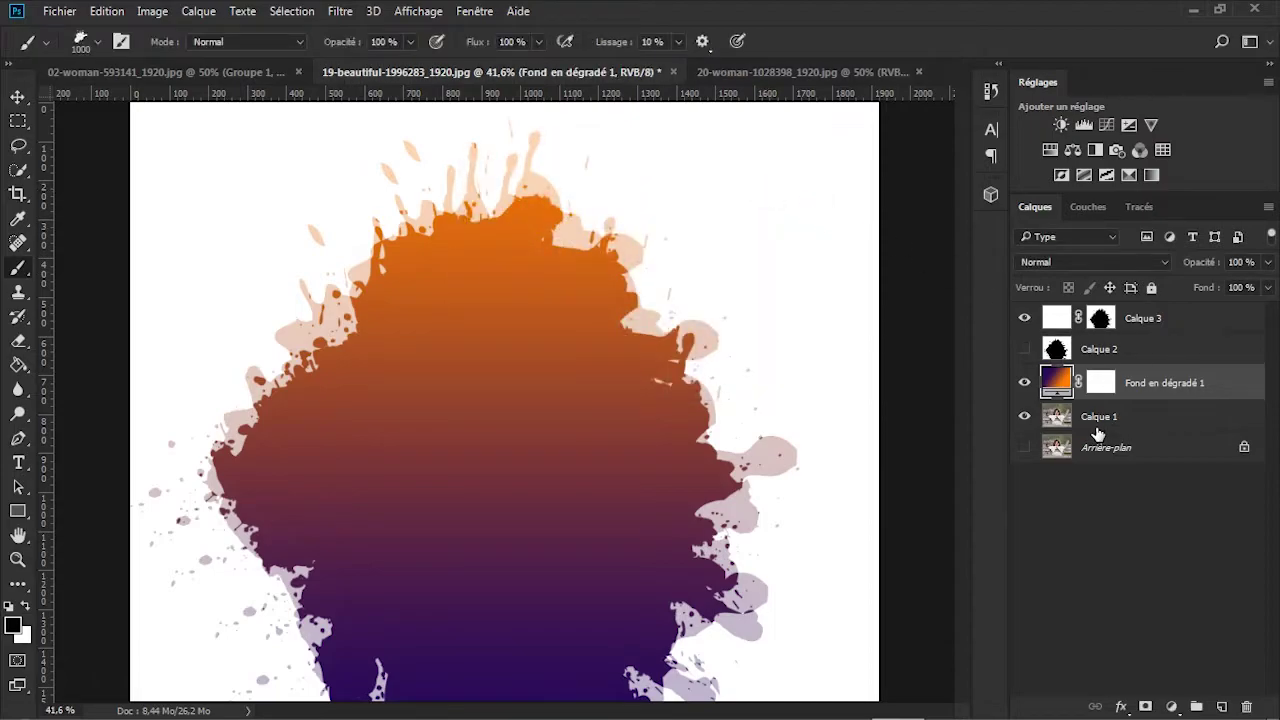
Step: Set the blend mode of the gradient fill layer to Incrustation and check the result on the woman's face
left_click(1096, 262)
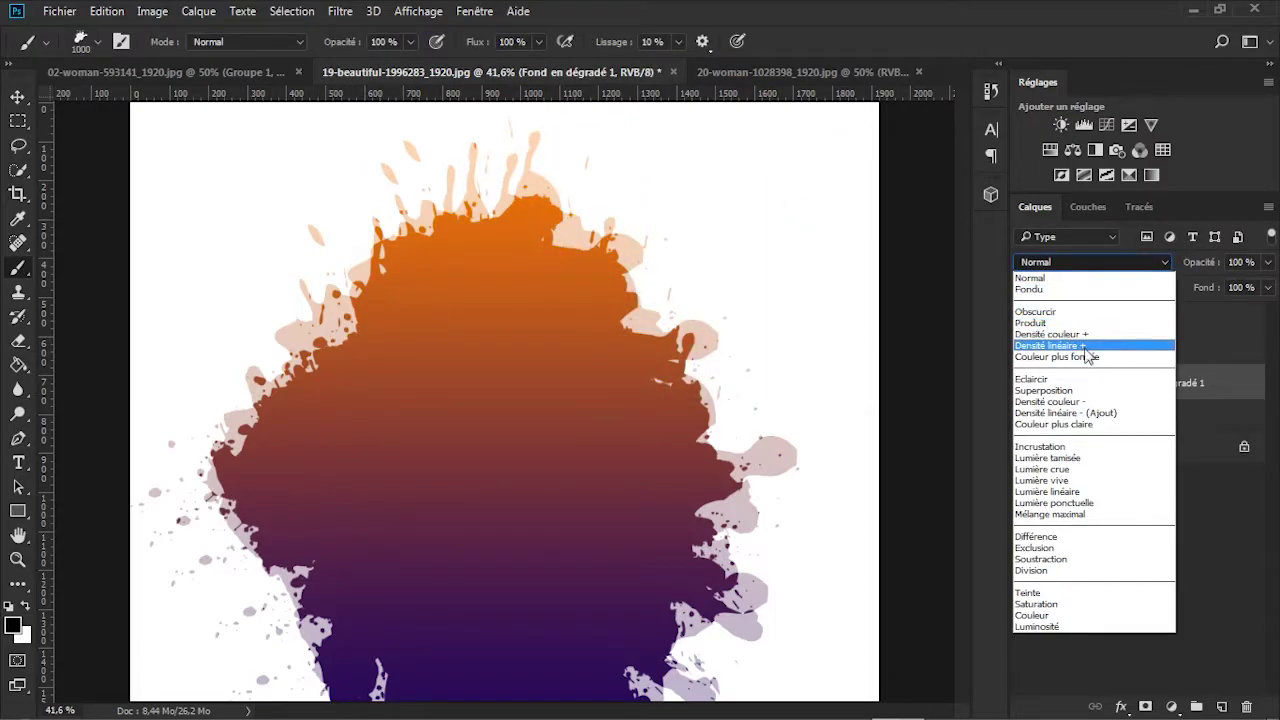
left_click(1063, 447)
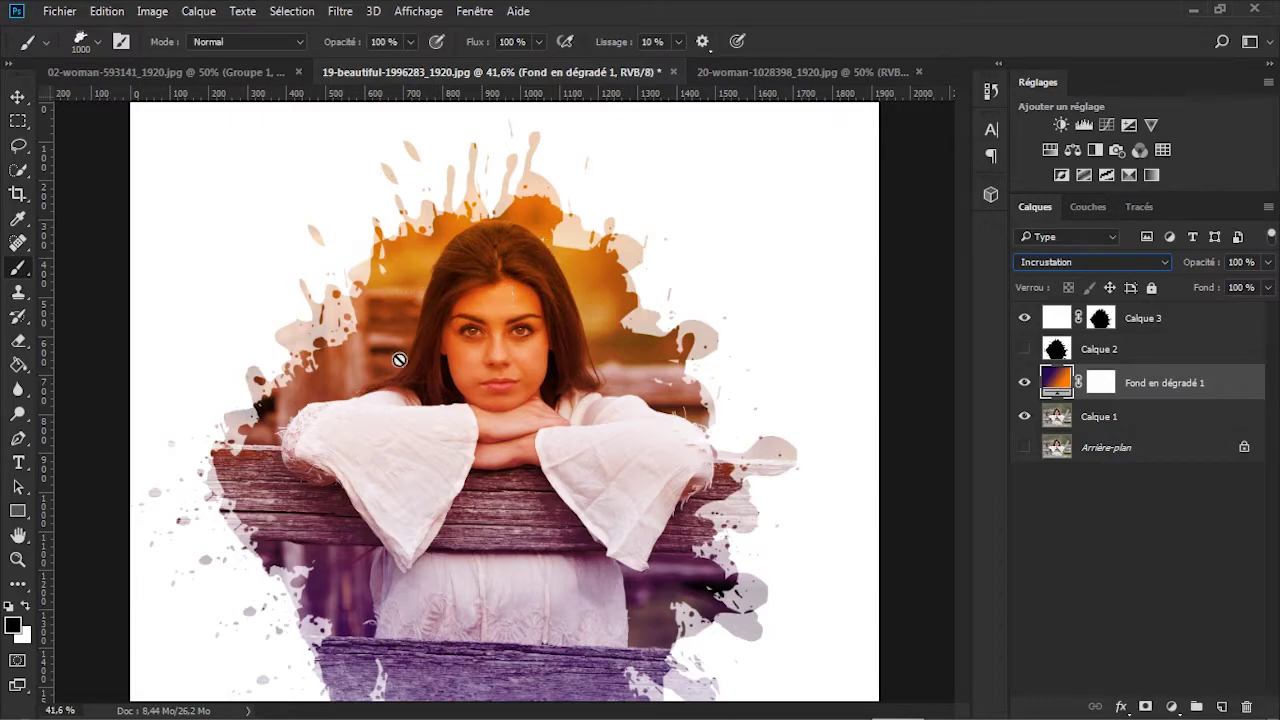
left_click(18, 559)
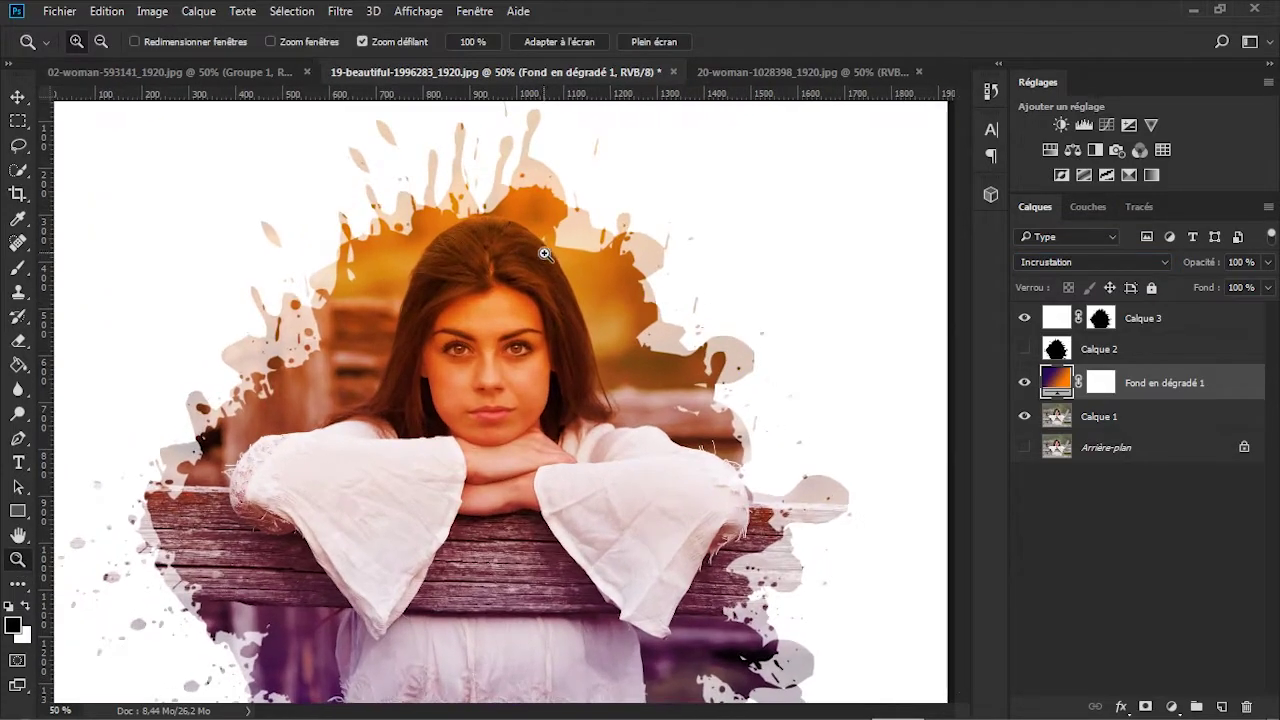
left_click(545, 246)
left_click(552, 246)
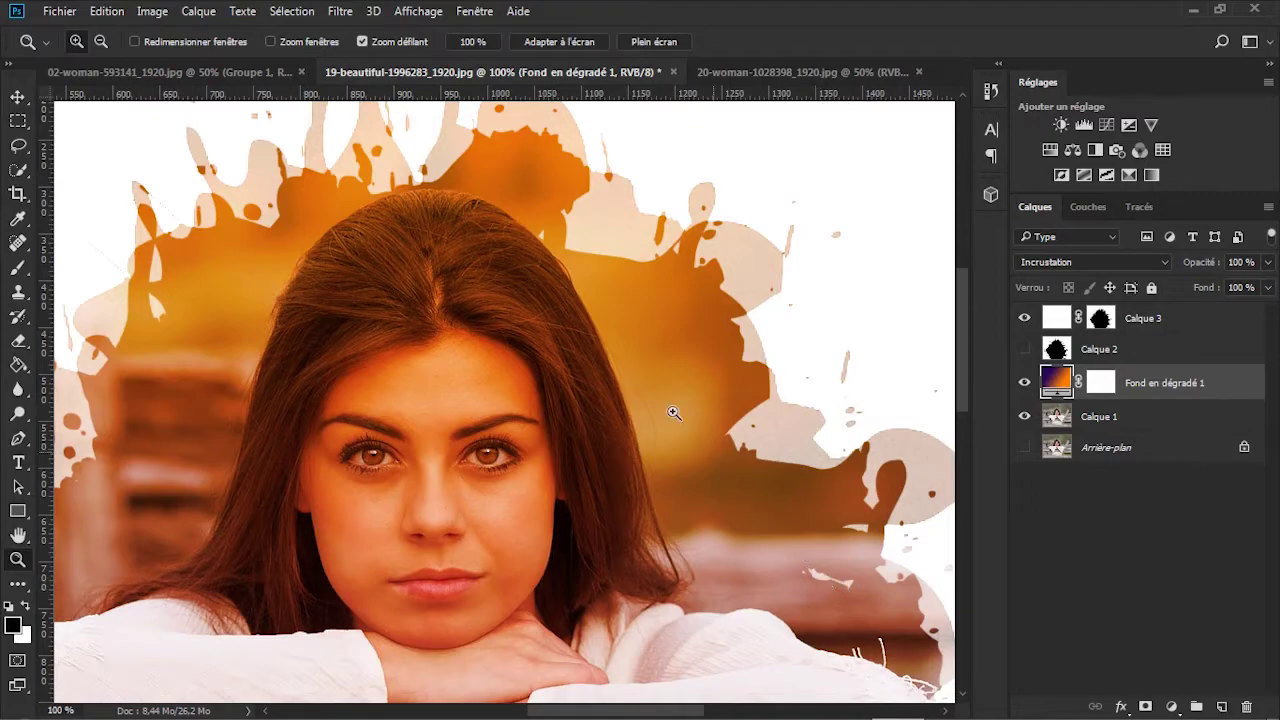
left_click(570, 44)
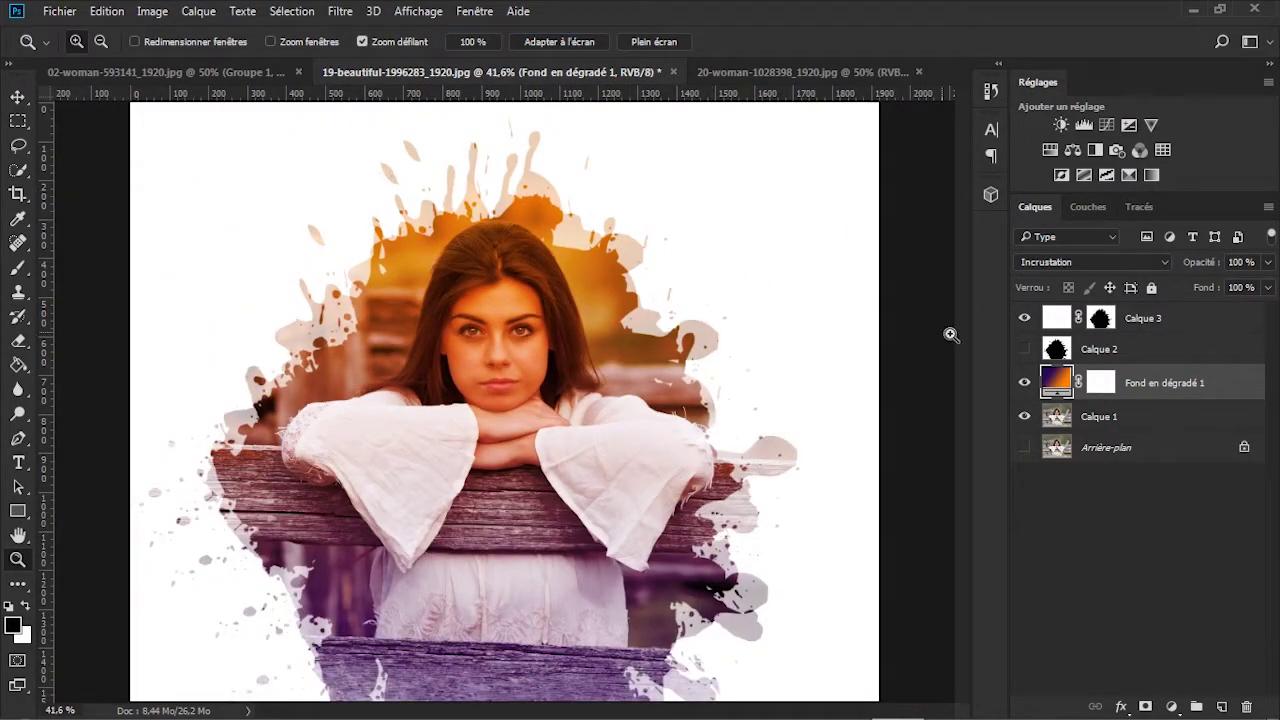
Step: Display the layer mask of Calque 3 on its own on the canvas
left_click(1101, 319)
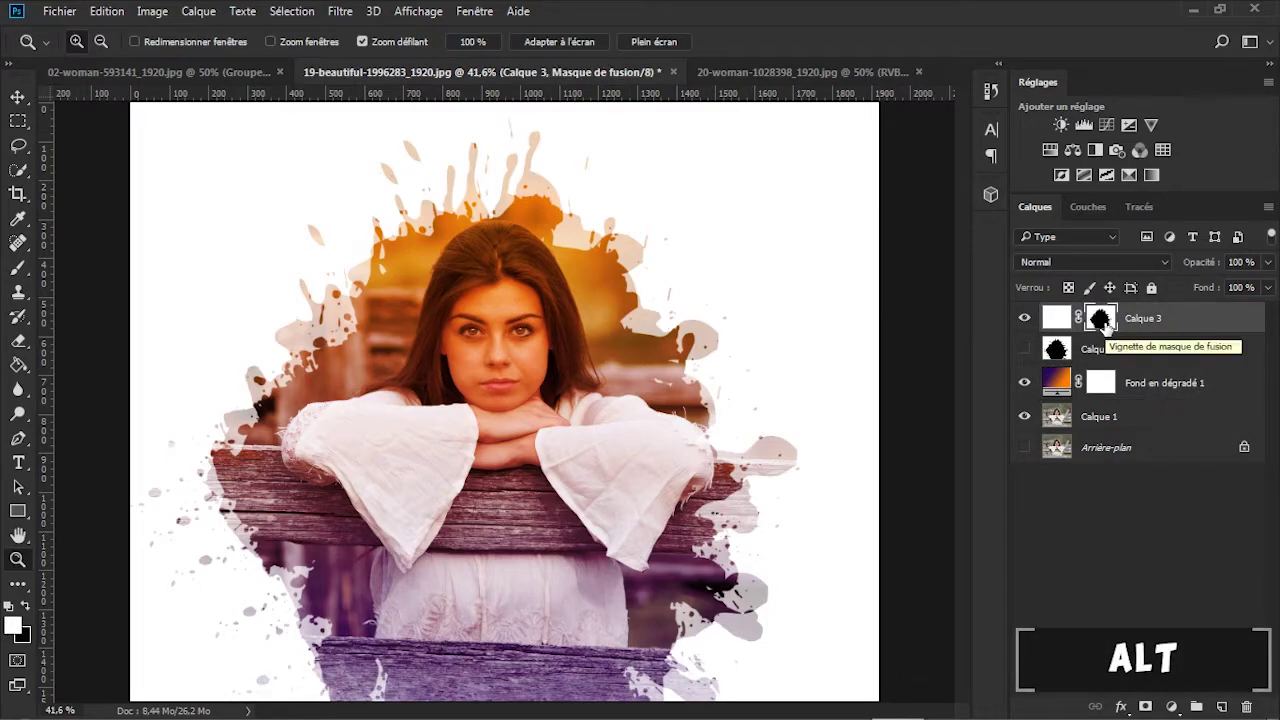
key("alt")
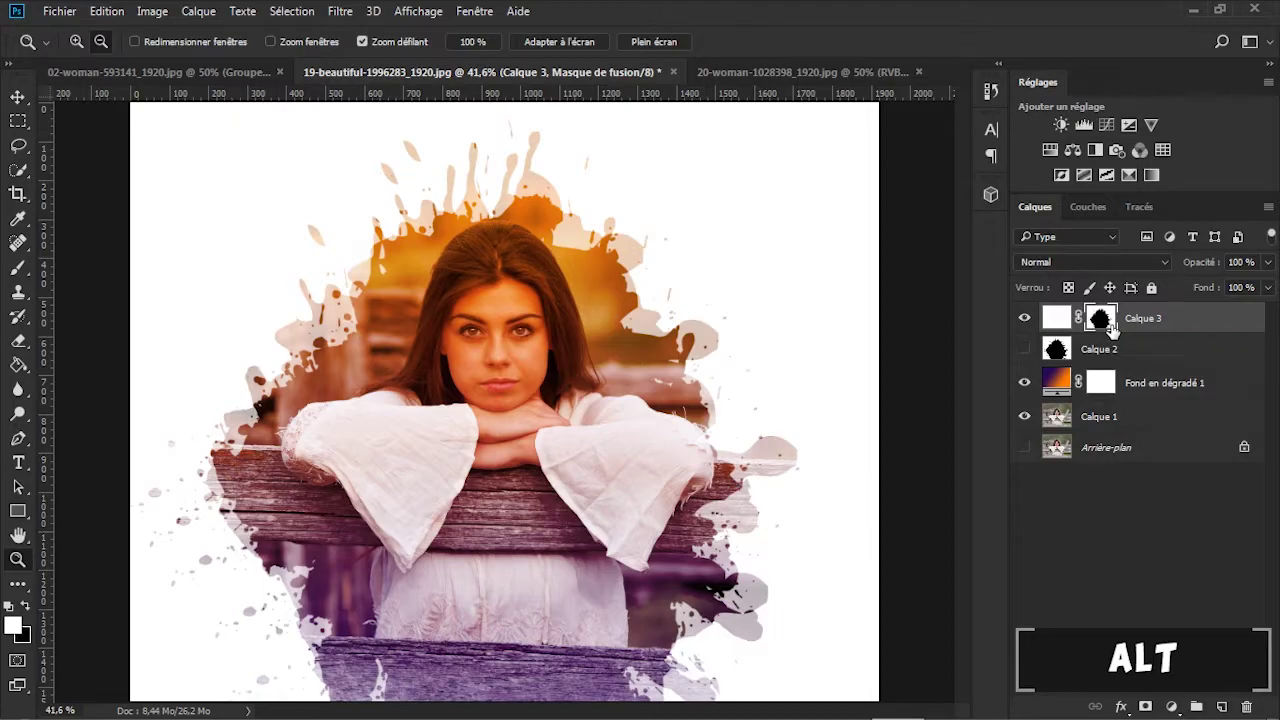
left_click(1105, 320, "alt")
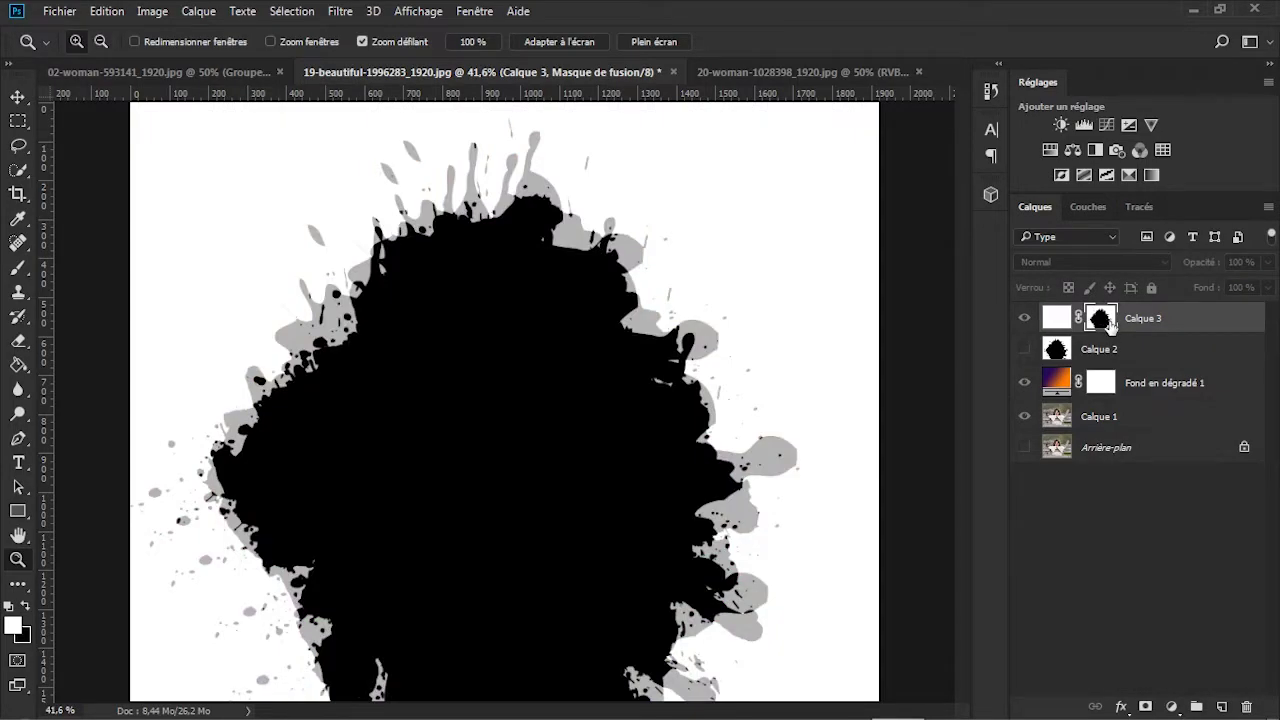
Step: Set up the Brush tool with the recent soft round brush at 0 % hardness and a size of 100 px
left_click(18, 268)
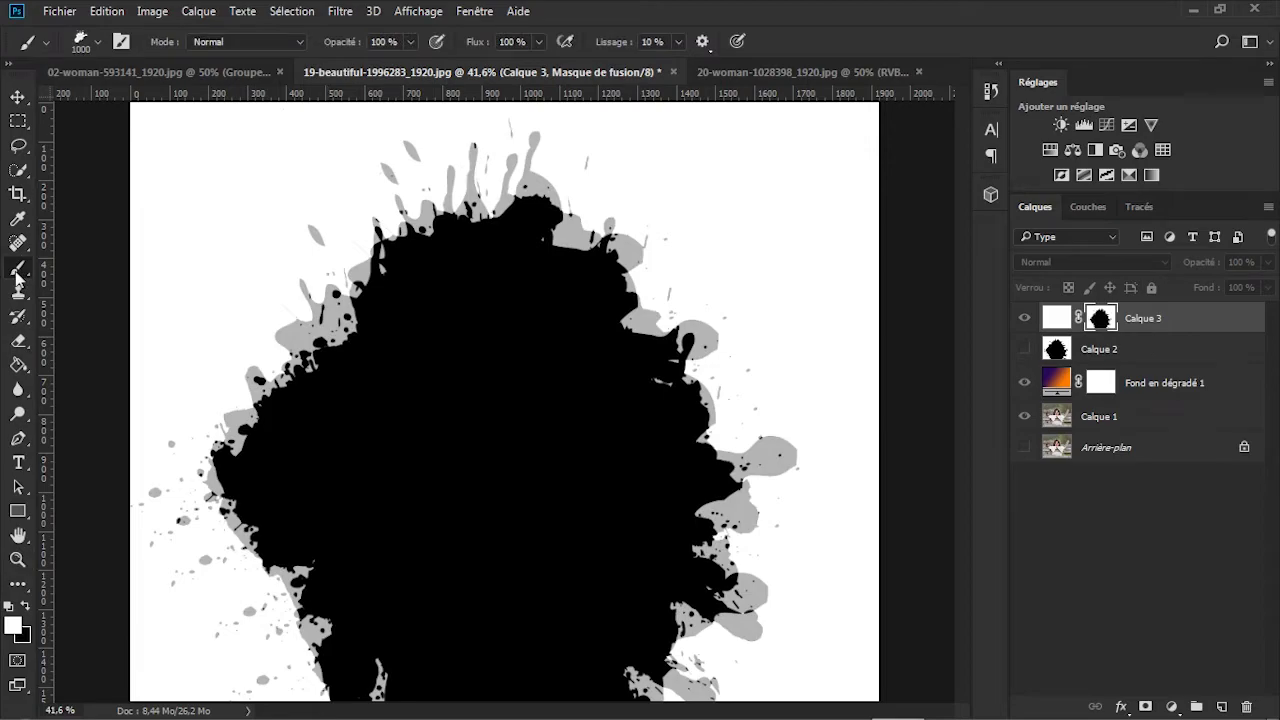
left_click(98, 45)
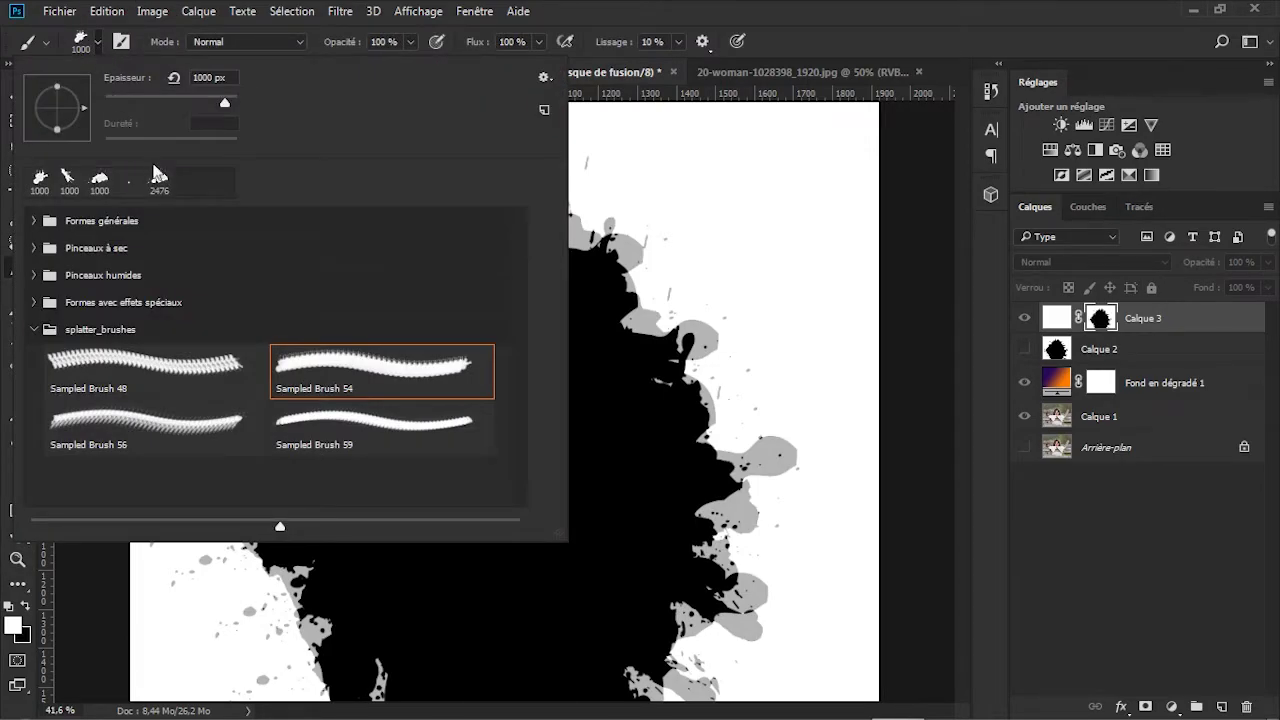
left_click(129, 182)
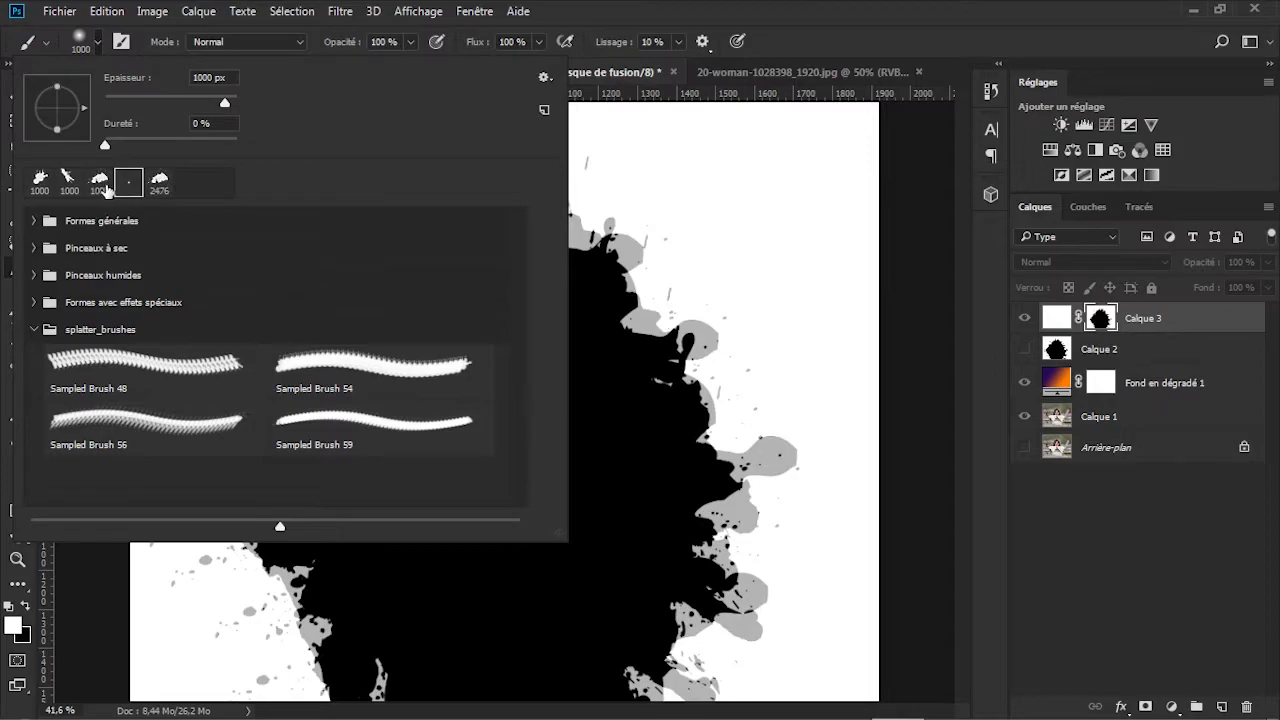
left_click(230, 80)
type("100")
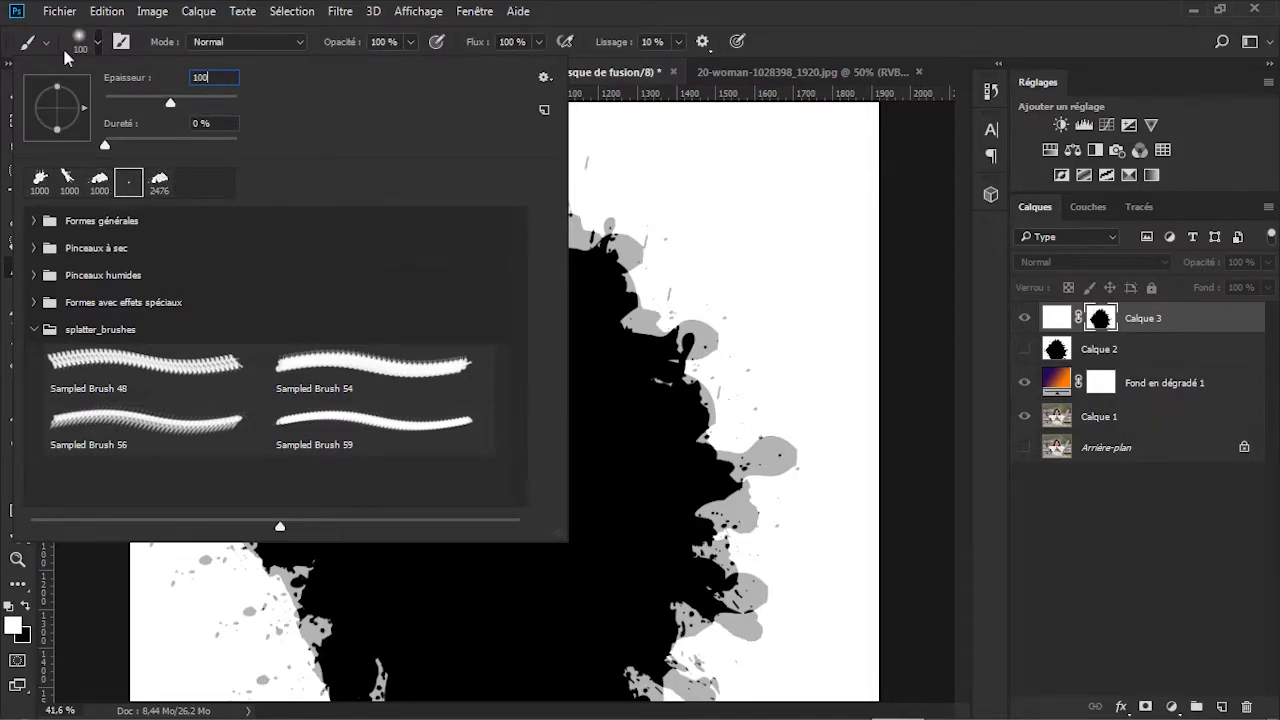
key("Return")
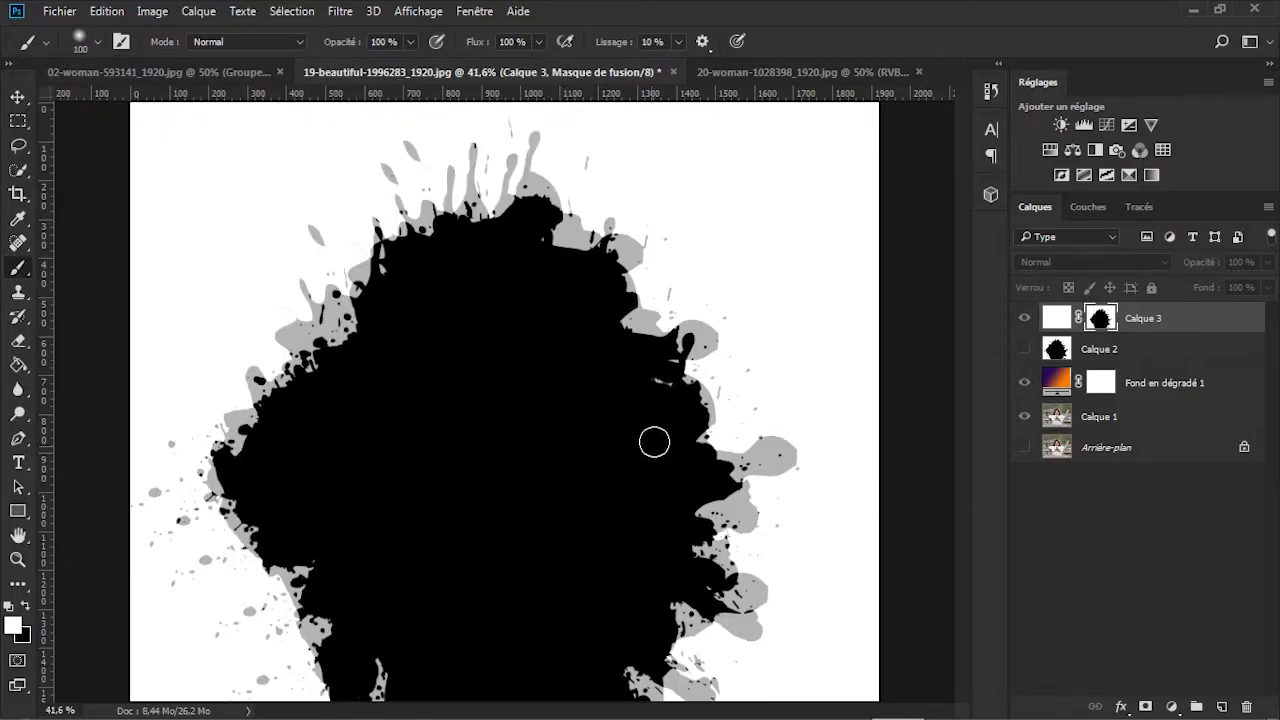
Step: Paint a white test spot inside the black shape of Calque 3's mask, then switch to black and cover it
left_click_drag(671, 381, 643, 383)
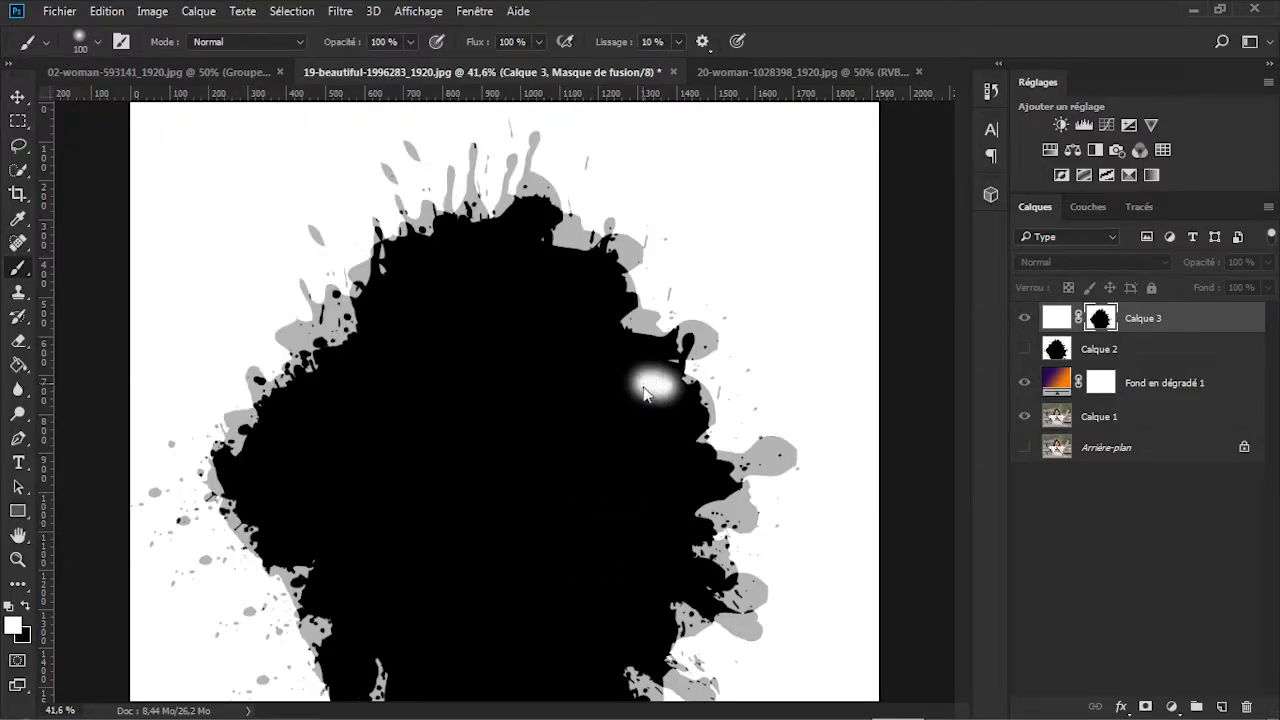
left_click(27, 607)
left_click_drag(636, 418, 654, 389)
left_click(661, 389)
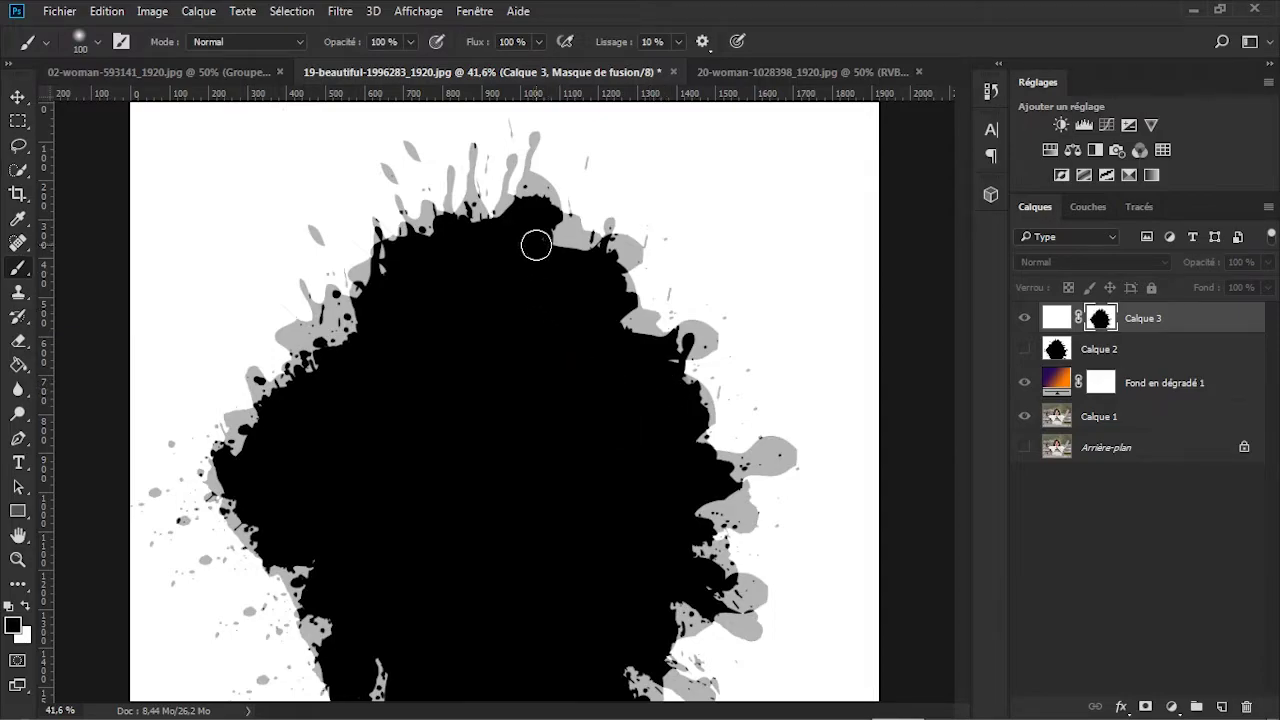
Step: Fill the small gaps along the black shape's upper and lower edges in Calque 3's mask with black, and return to the image view
left_click(667, 363)
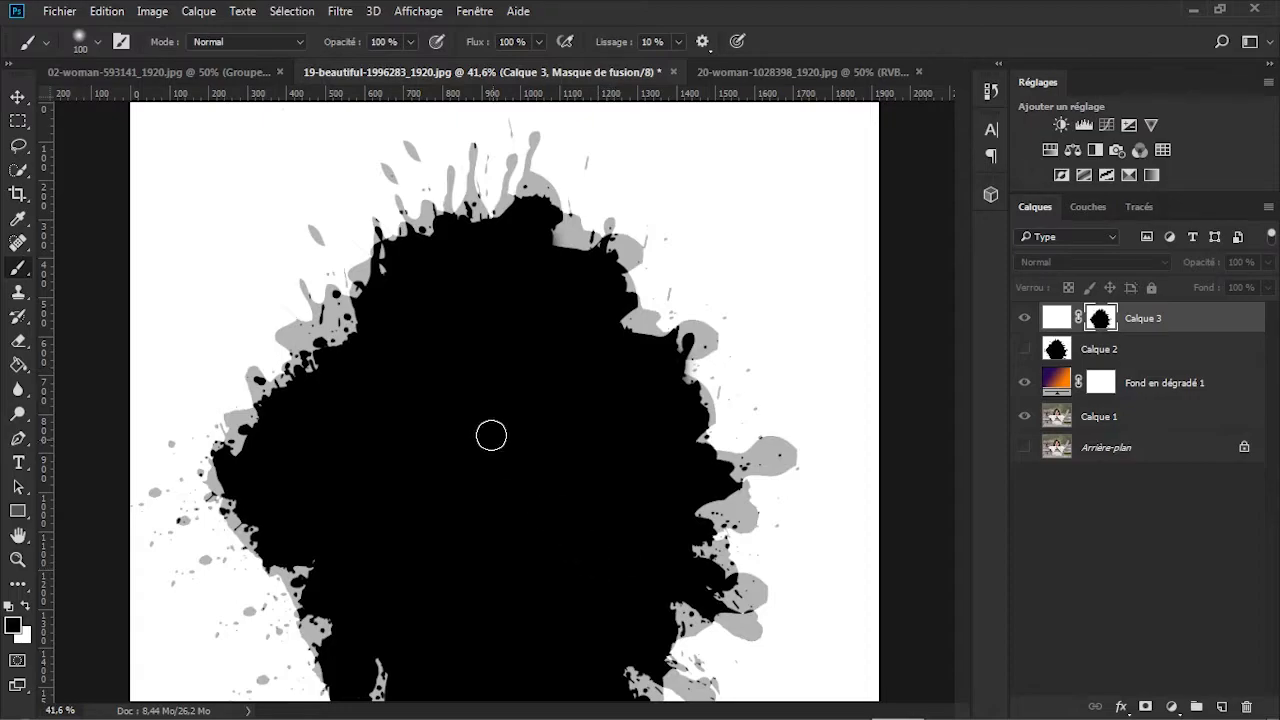
mouse_move(381, 629)
left_mouse_down()
mouse_move(363, 694)
mouse_move(386, 694)
left_mouse_up()
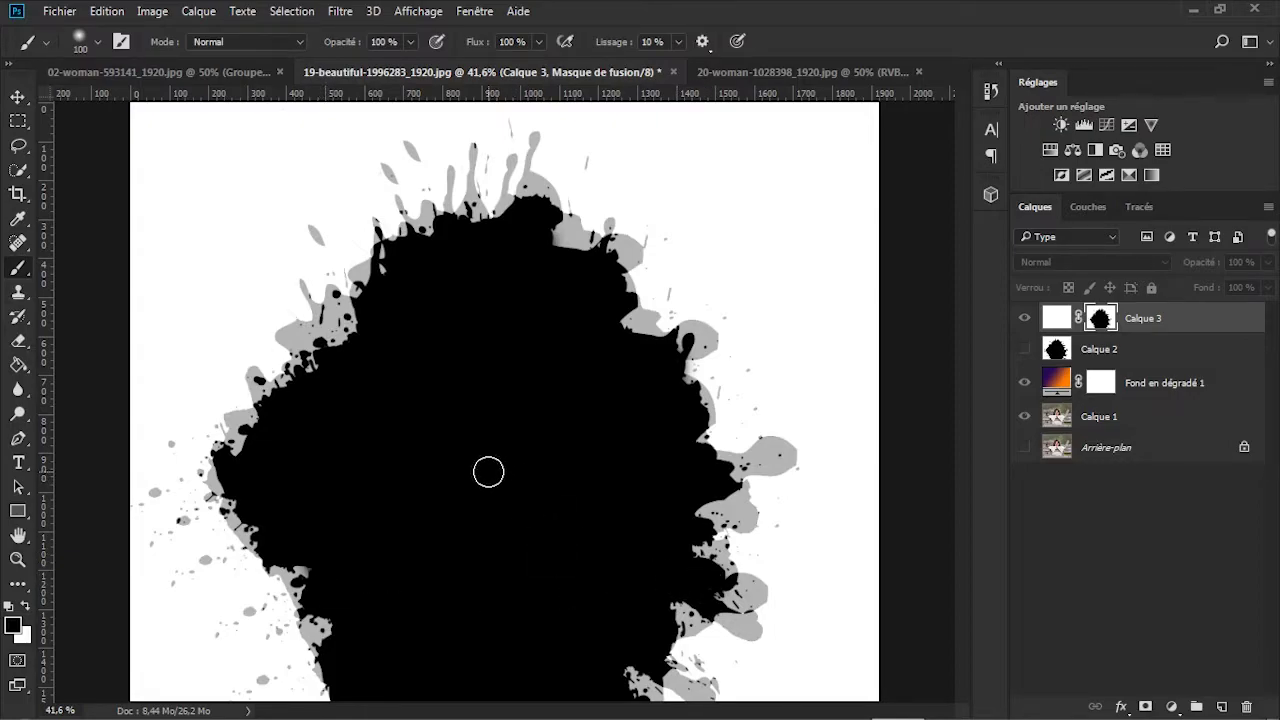
key("alt")
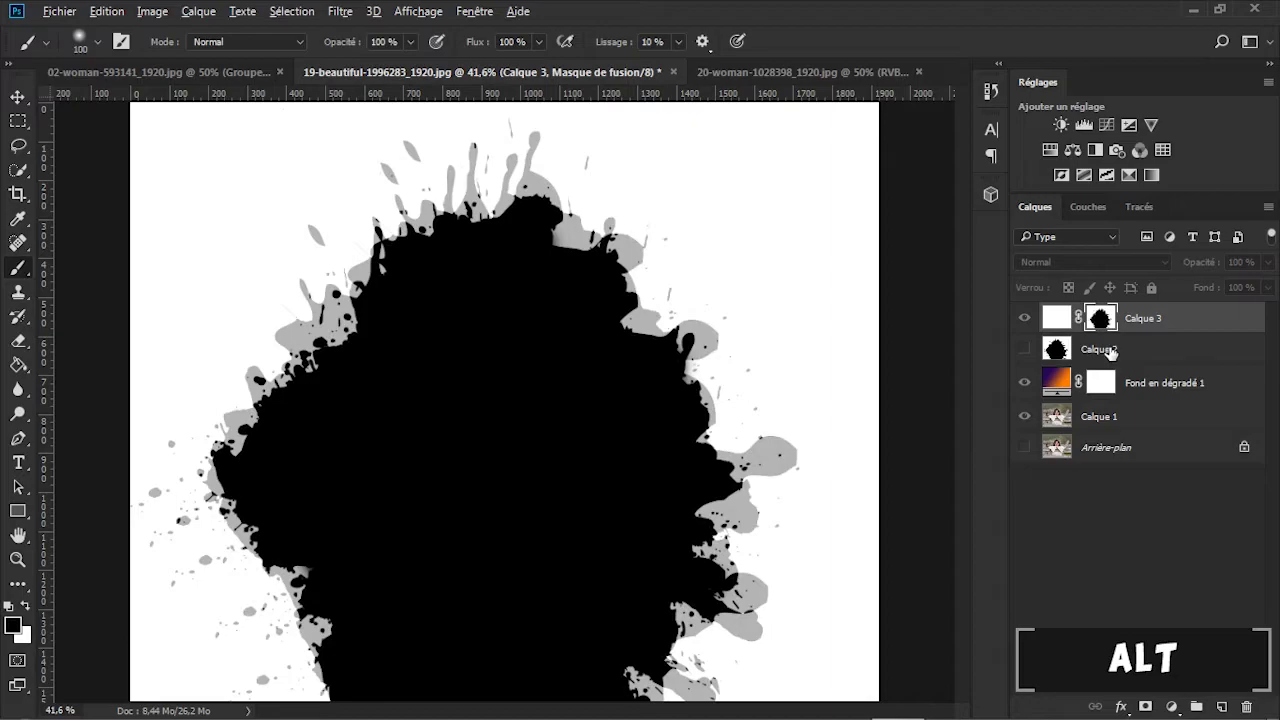
left_click(1107, 326, "alt")
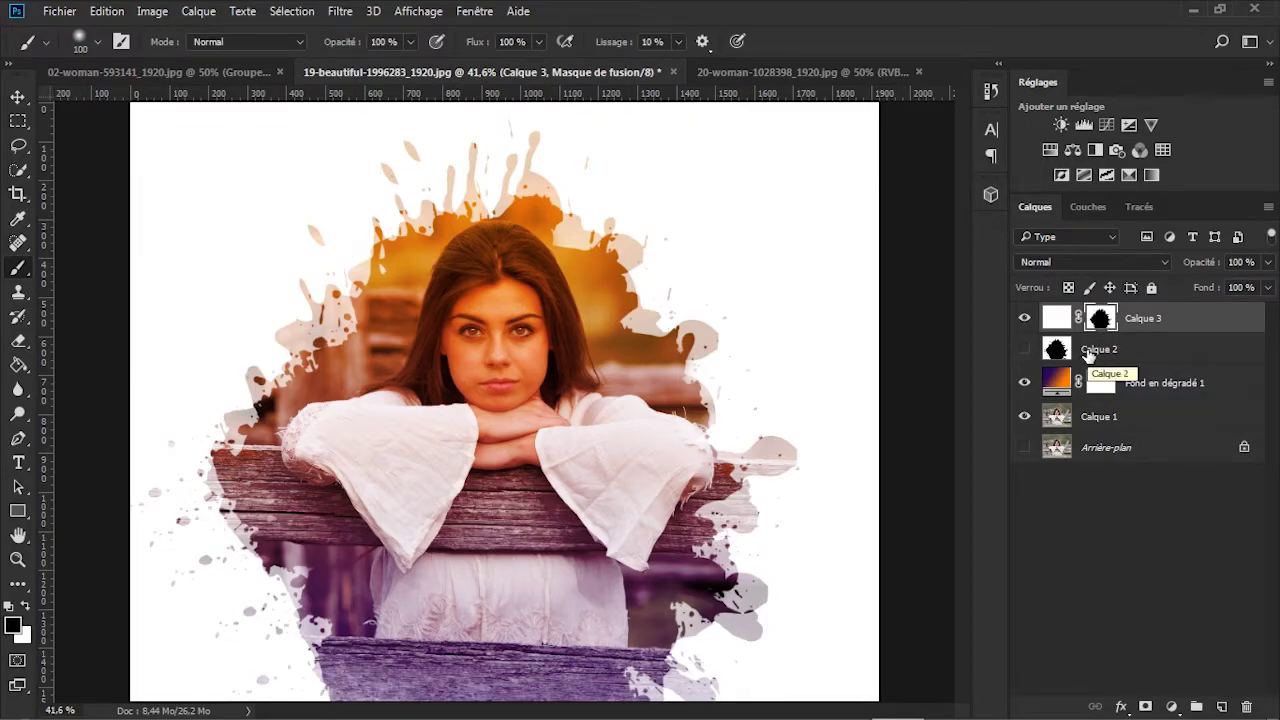
Step: Delete the hidden Calque 2 containing the black splatters
left_click(1089, 351)
left_click_drag(1090, 347, 1249, 707)
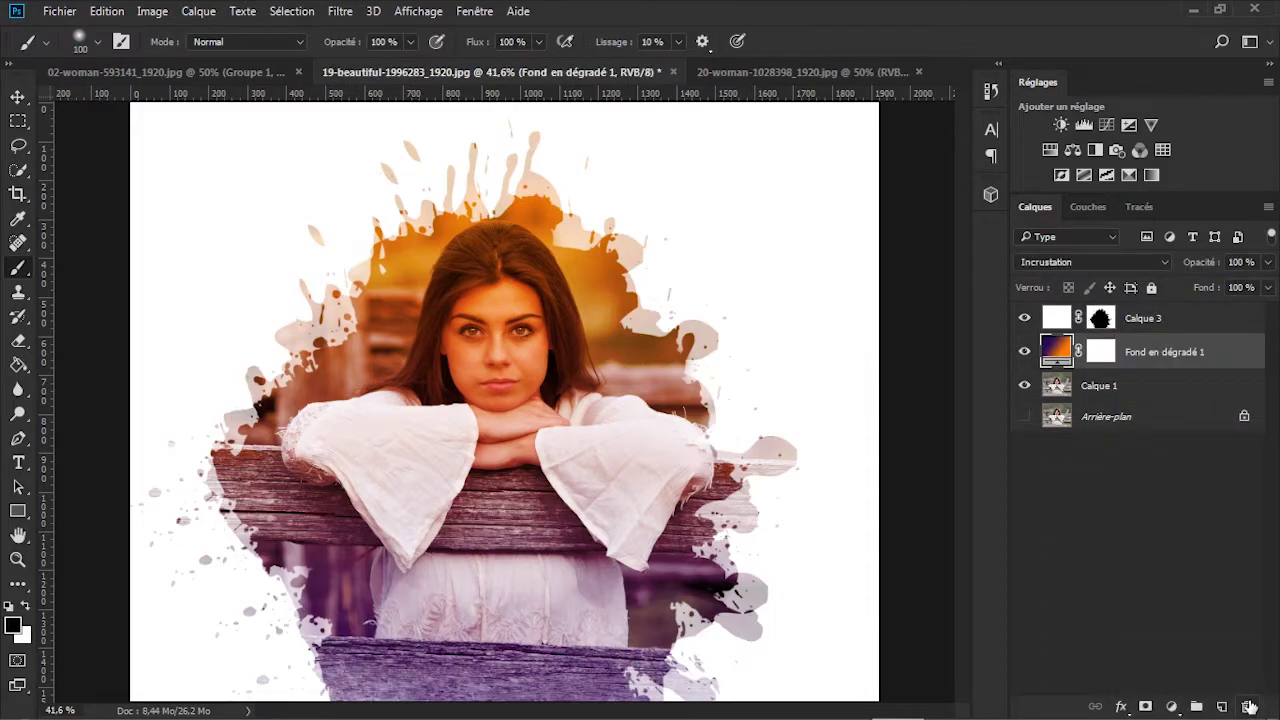
Step: Group Calque 1, the gradient fill layer and Calque 3, and toggle the group's visibility to compare before and after
left_click(1075, 390)
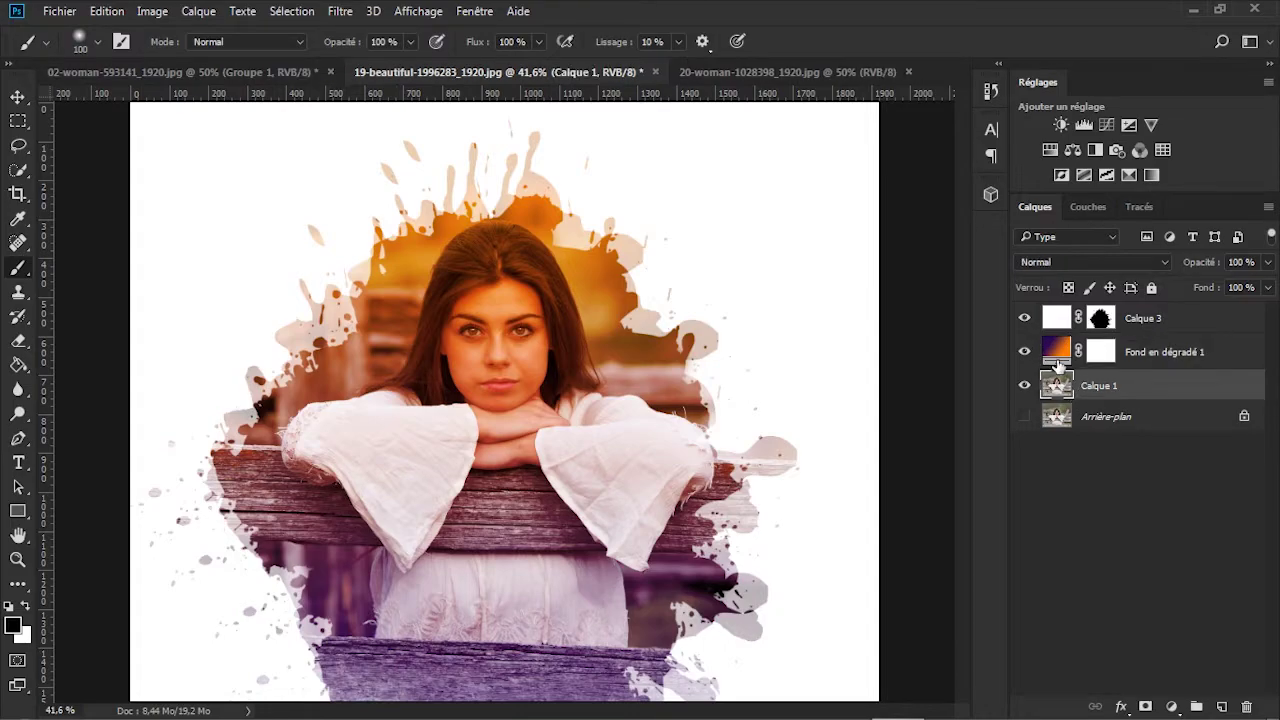
left_click(1058, 358, "shift")
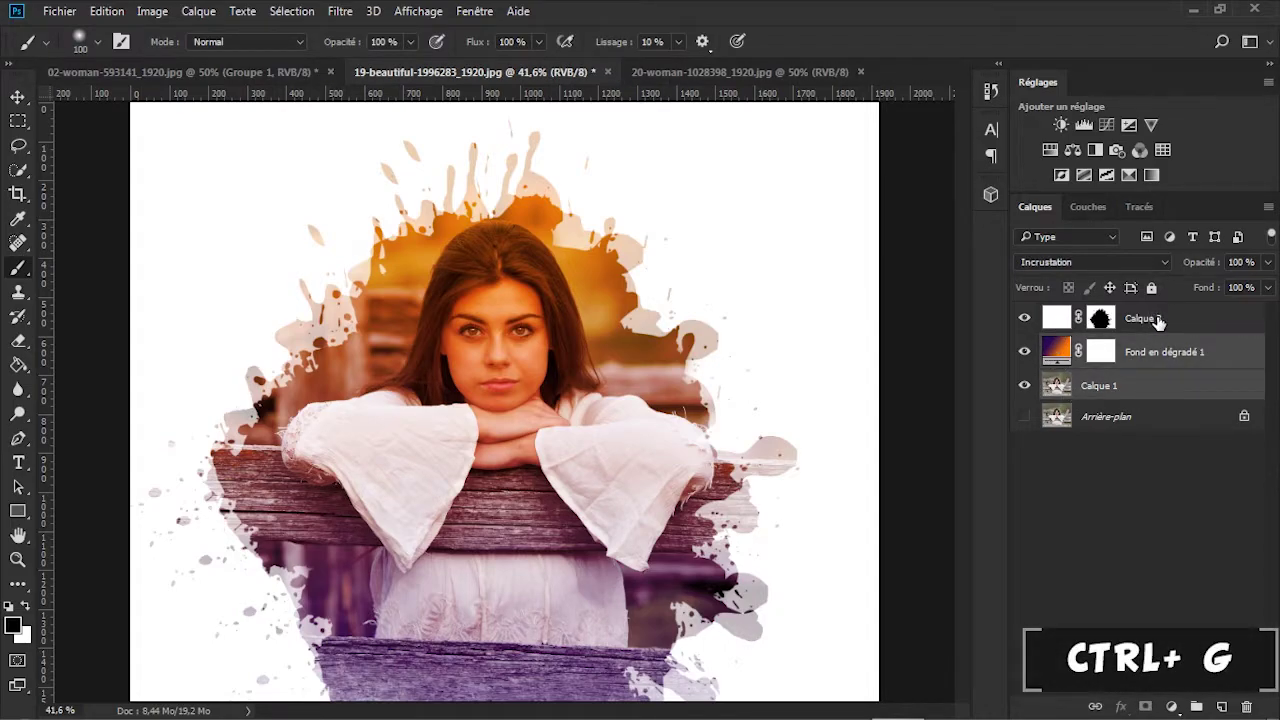
left_click(1157, 318, "shift")
key("ctrl+g")
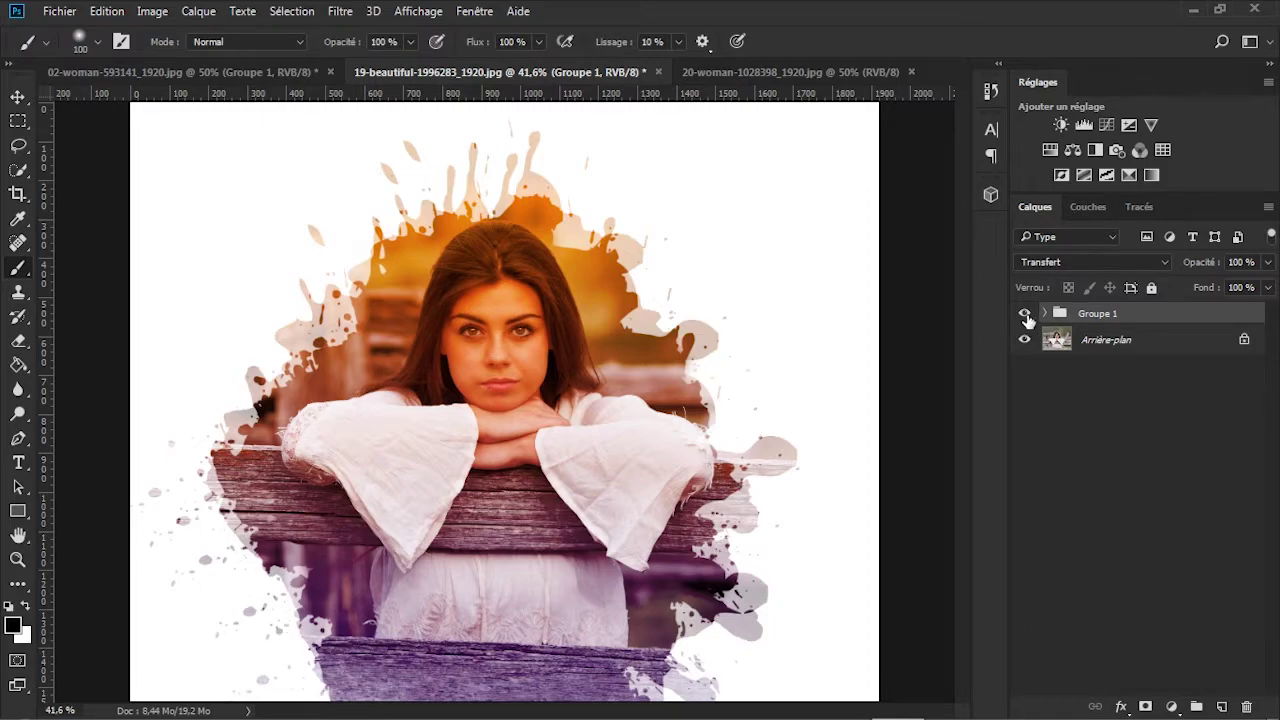
left_click(1024, 314)
left_click(1025, 315)
left_click(1025, 315)
left_click(1023, 315)
Step: Switch to 20-woman-1028398_1920.jpg, duplicate its background with the original hidden, and add two empty layers above the copy
left_click(771, 73)
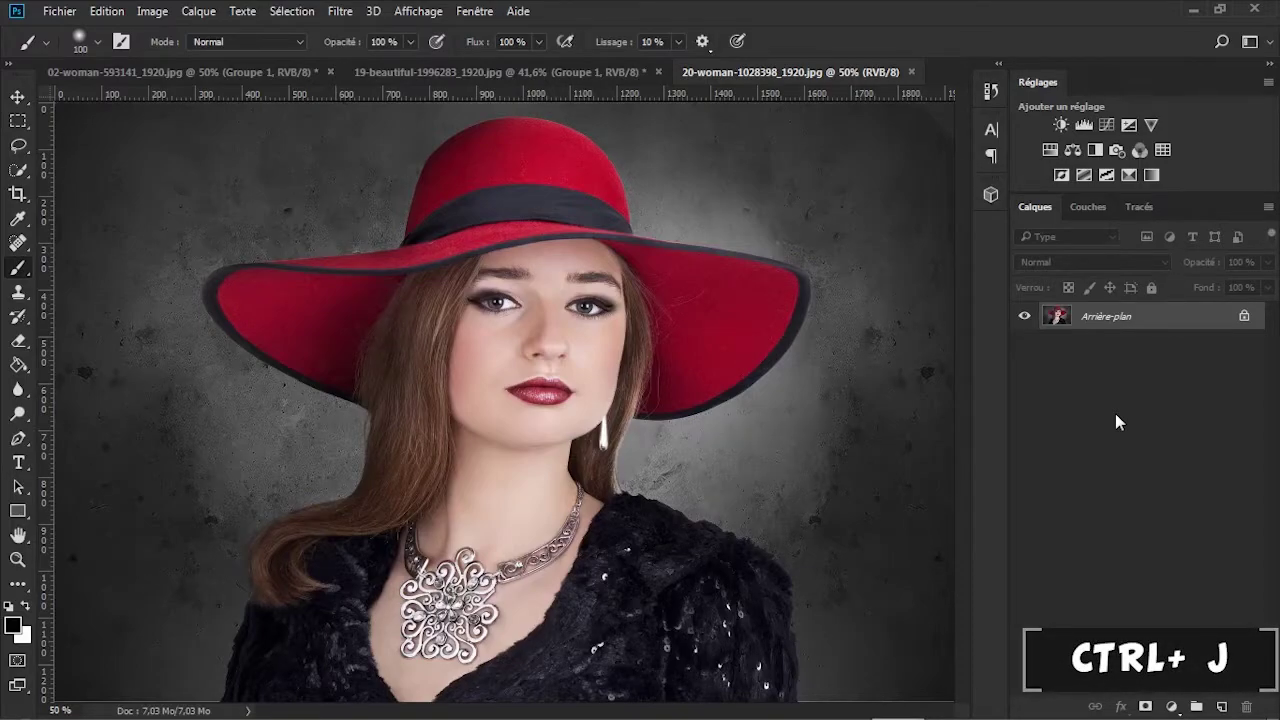
key("ctrl+j")
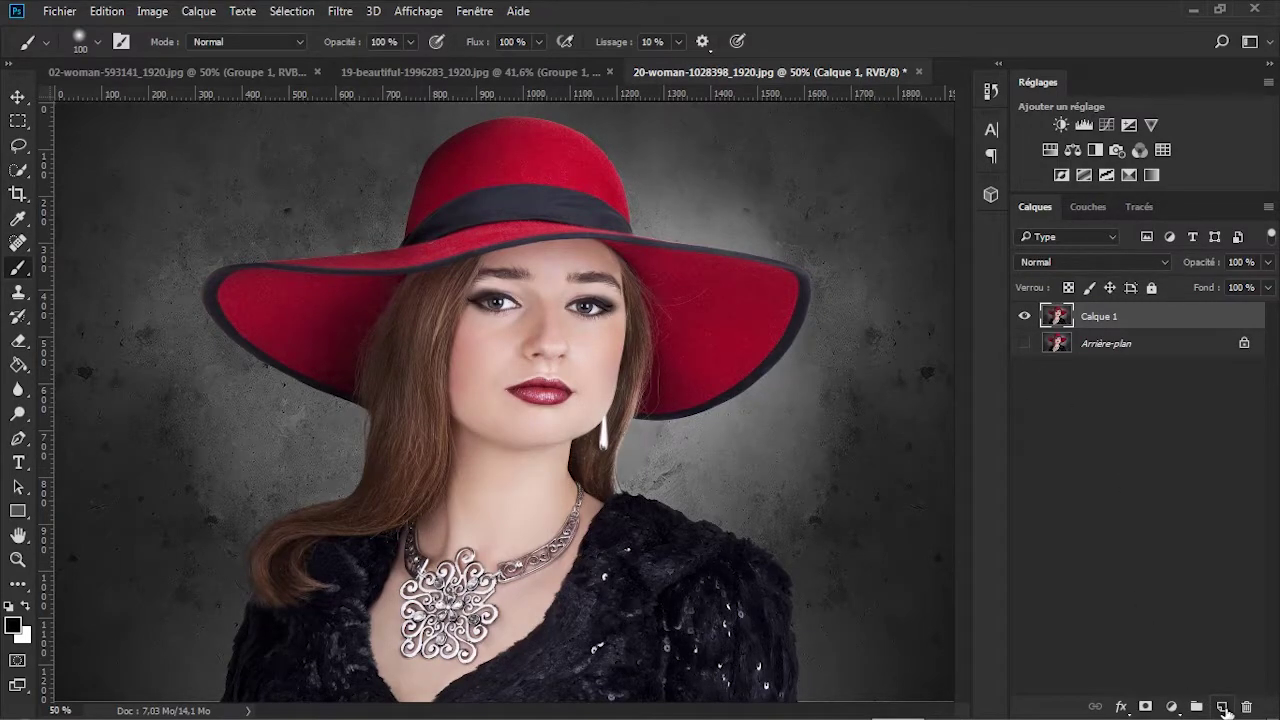
left_click(1222, 707)
left_click(1222, 707)
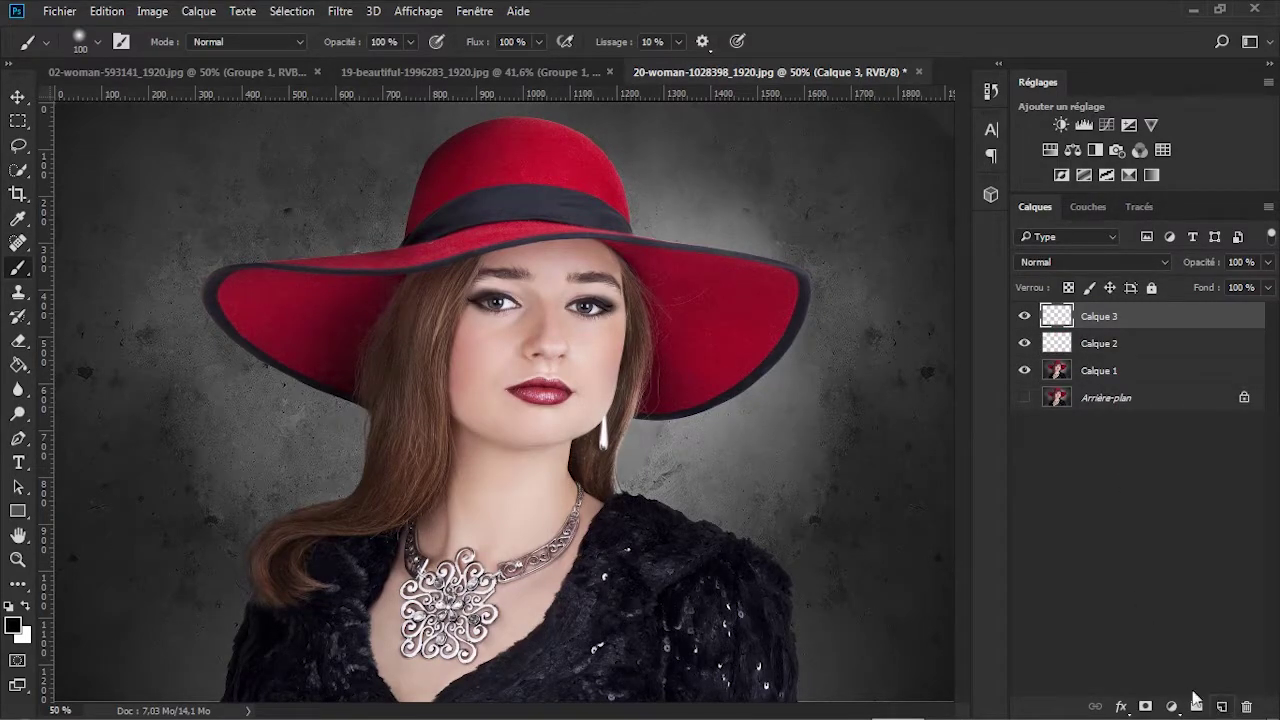
Step: Fill both Calque 3 and Calque 2 with white using the Paint Bucket, hiding Calque 3
left_click(18, 364)
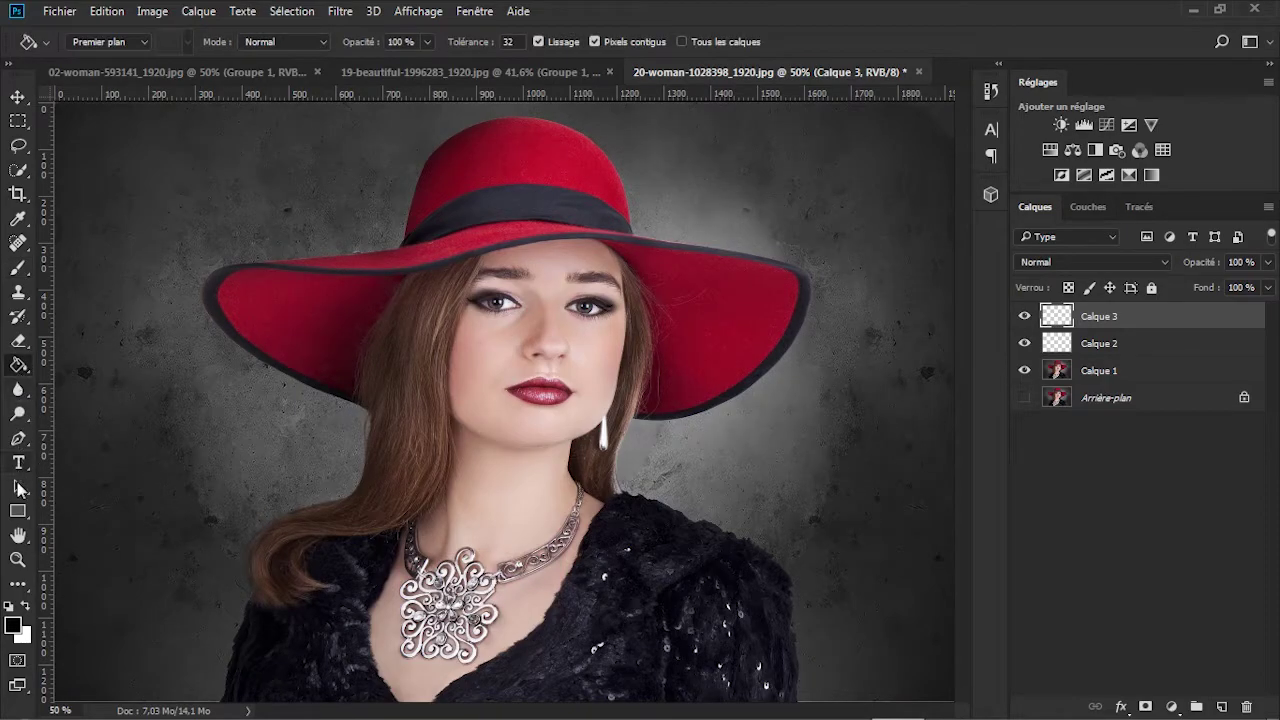
left_click(23, 608)
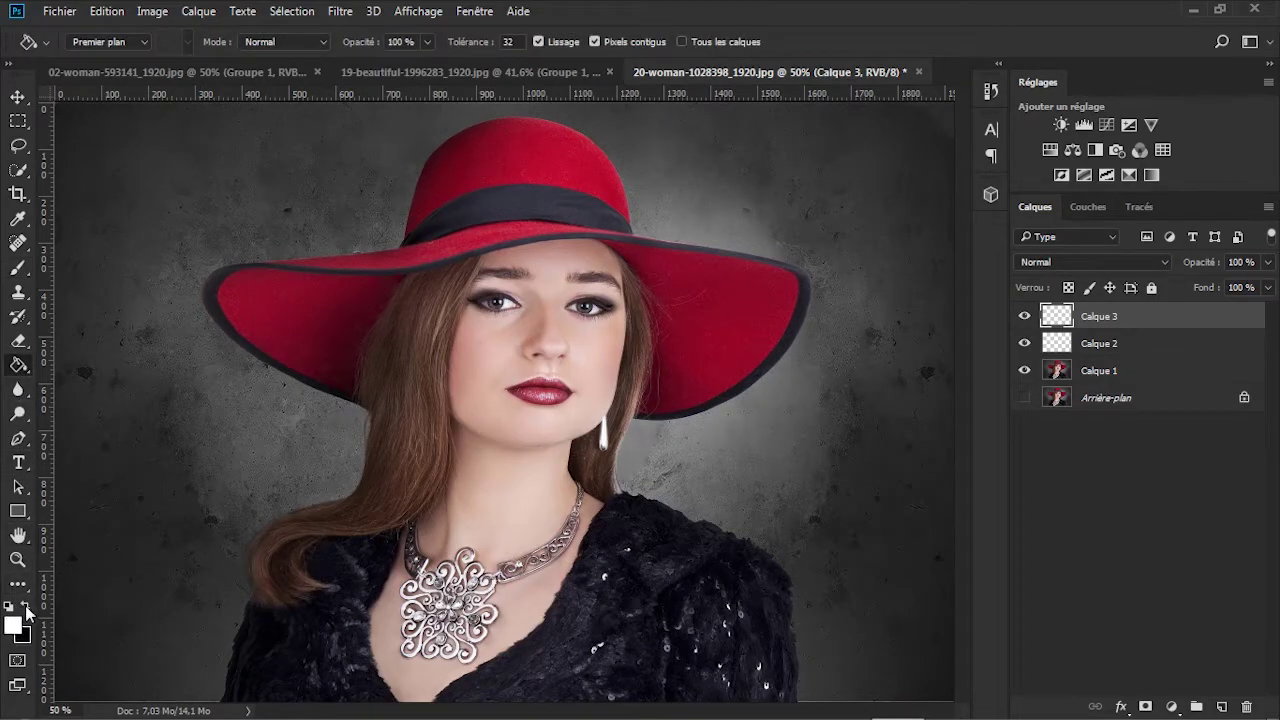
left_click(372, 416)
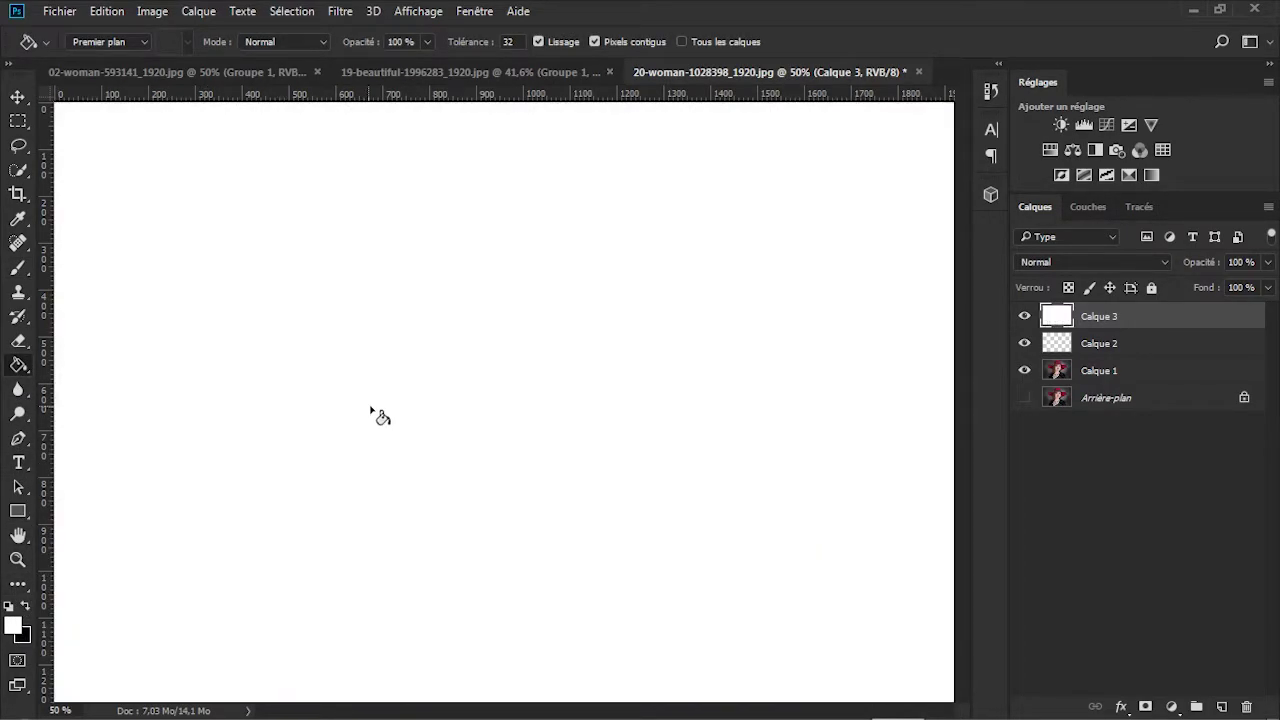
left_click(1136, 350)
left_click(441, 352)
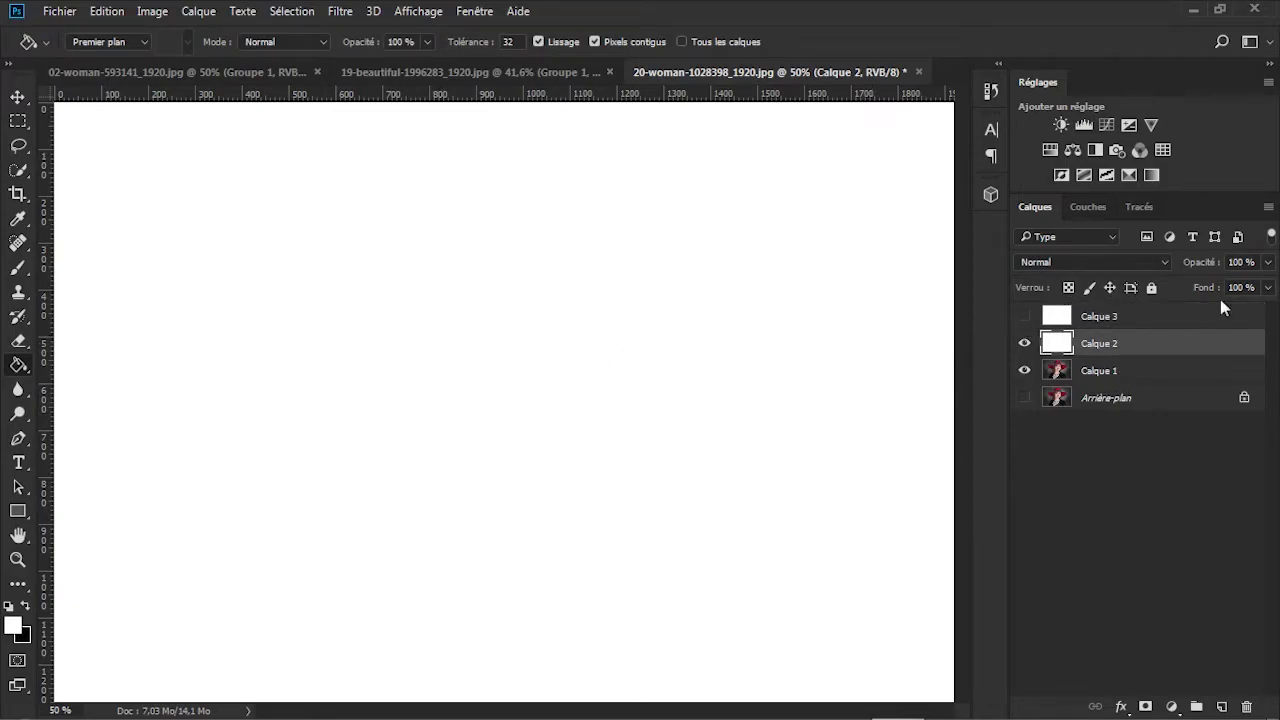
Step: Set the opacity of Calque 2 to 60 %
left_click(1257, 262)
type("60")
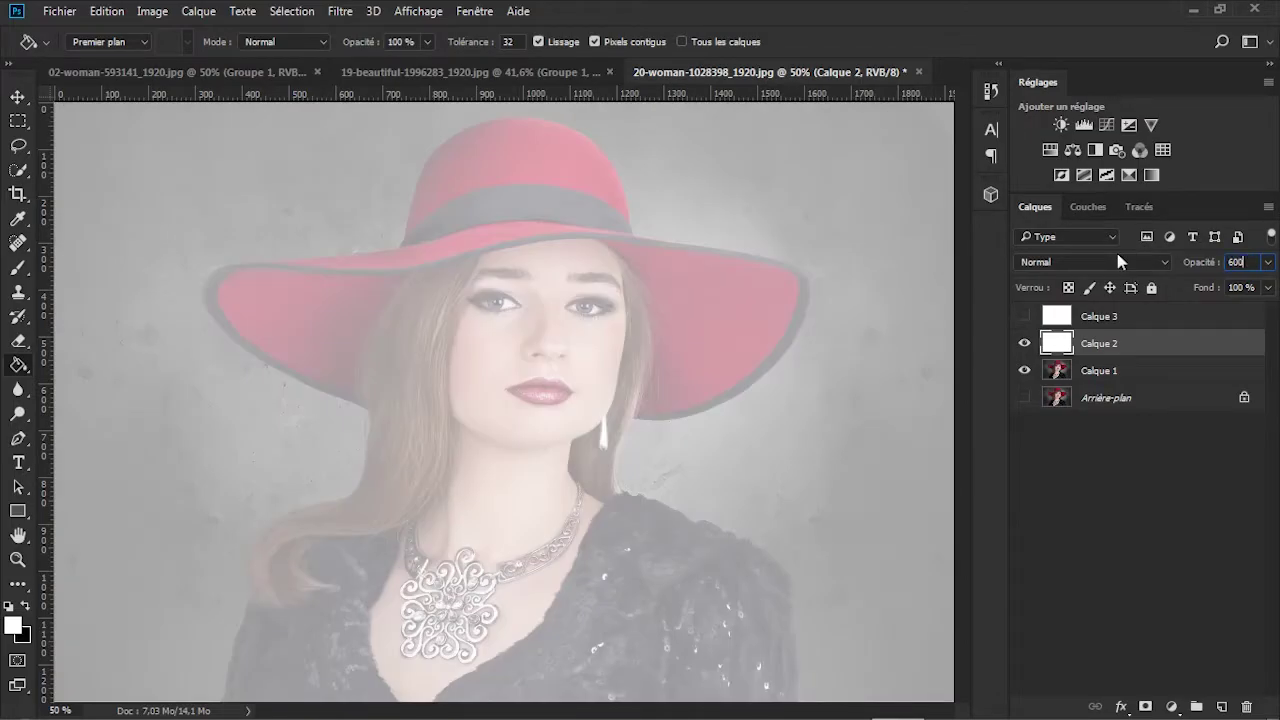
type("0")
key("BackSpace")
key("Return")
Step: Paint black splatters over the woman and around her on Calque 2 with Sampled Brush 59 at 1000 px
left_click(17, 270)
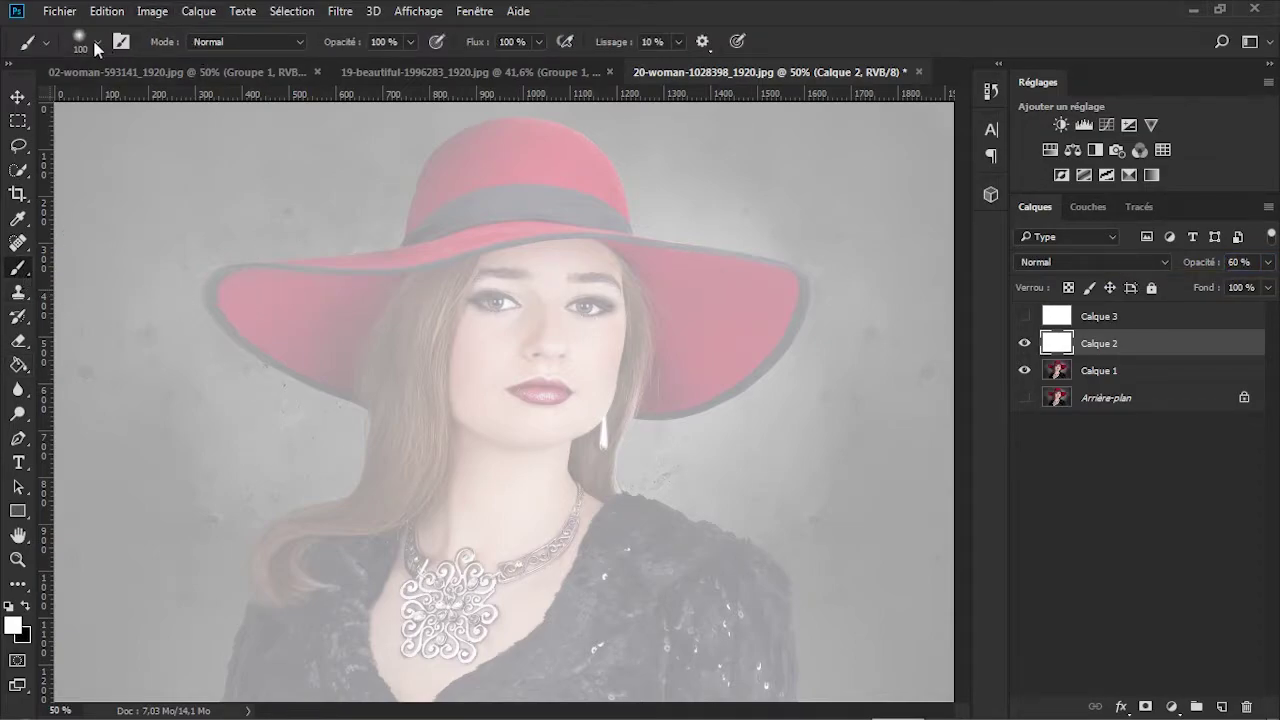
left_click(97, 44)
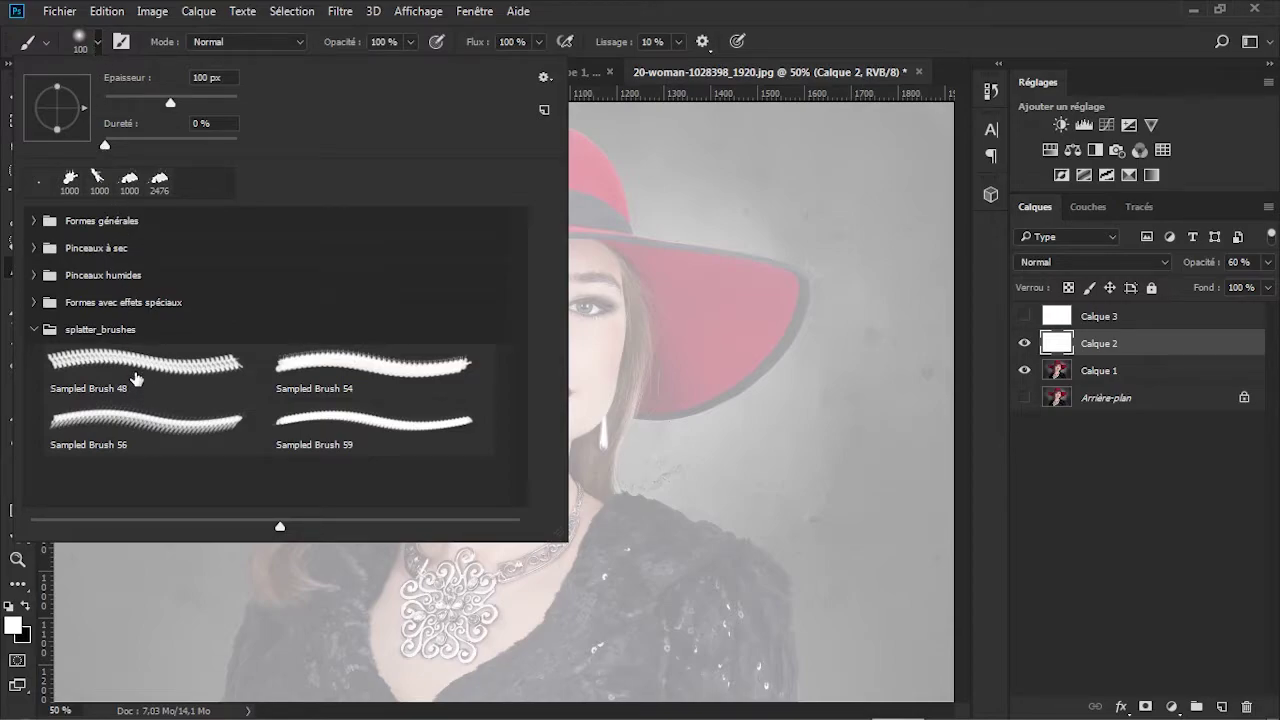
left_click(310, 437)
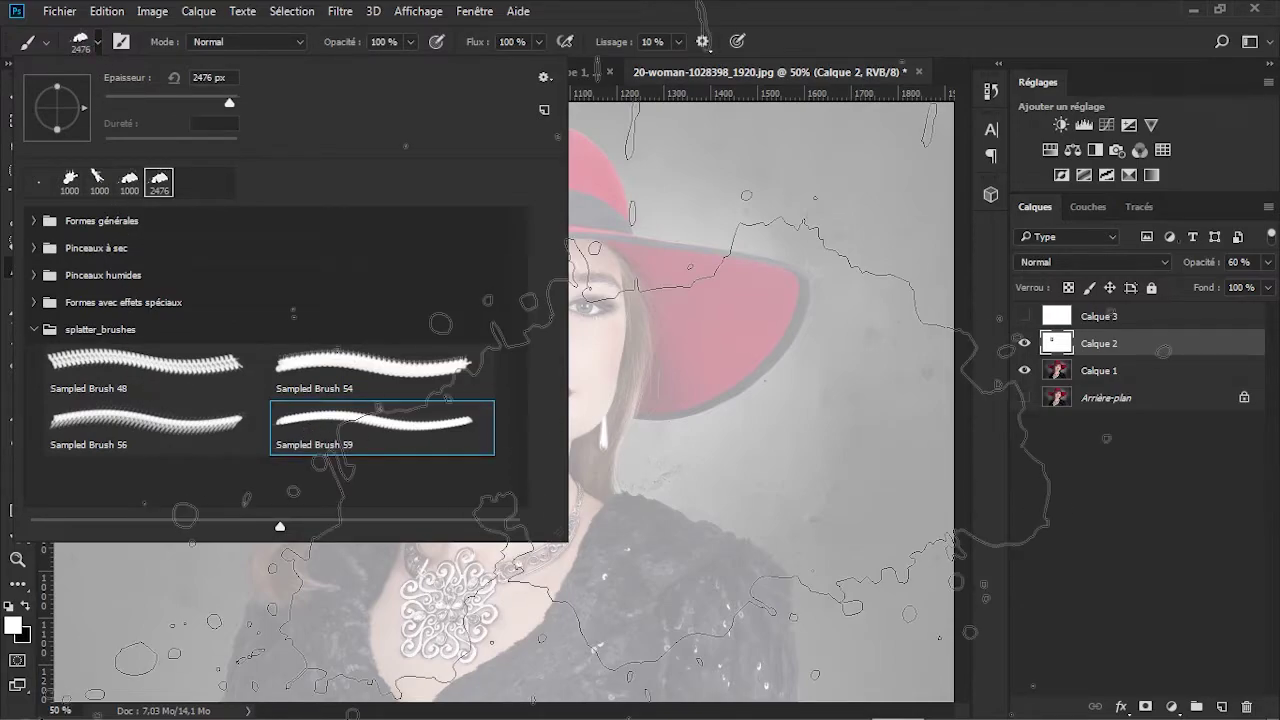
left_click_drag(235, 83, 156, 77)
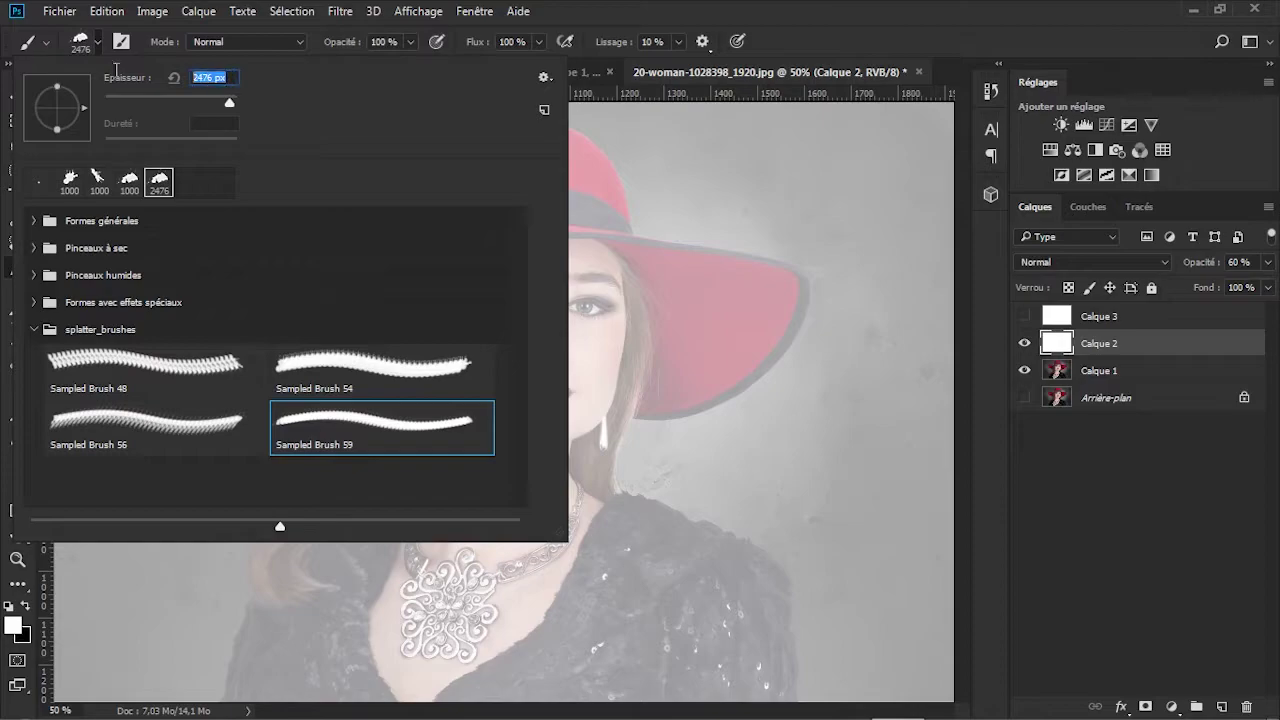
type("1000")
key("Return")
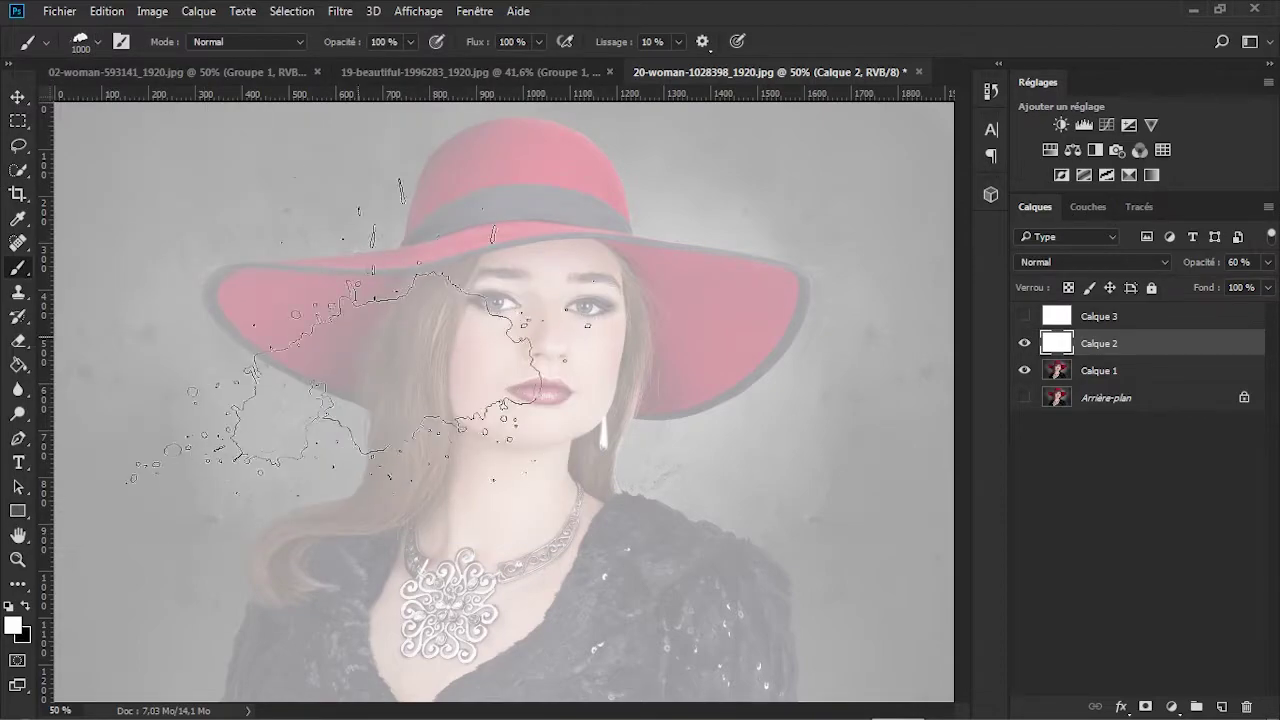
left_click(25, 607)
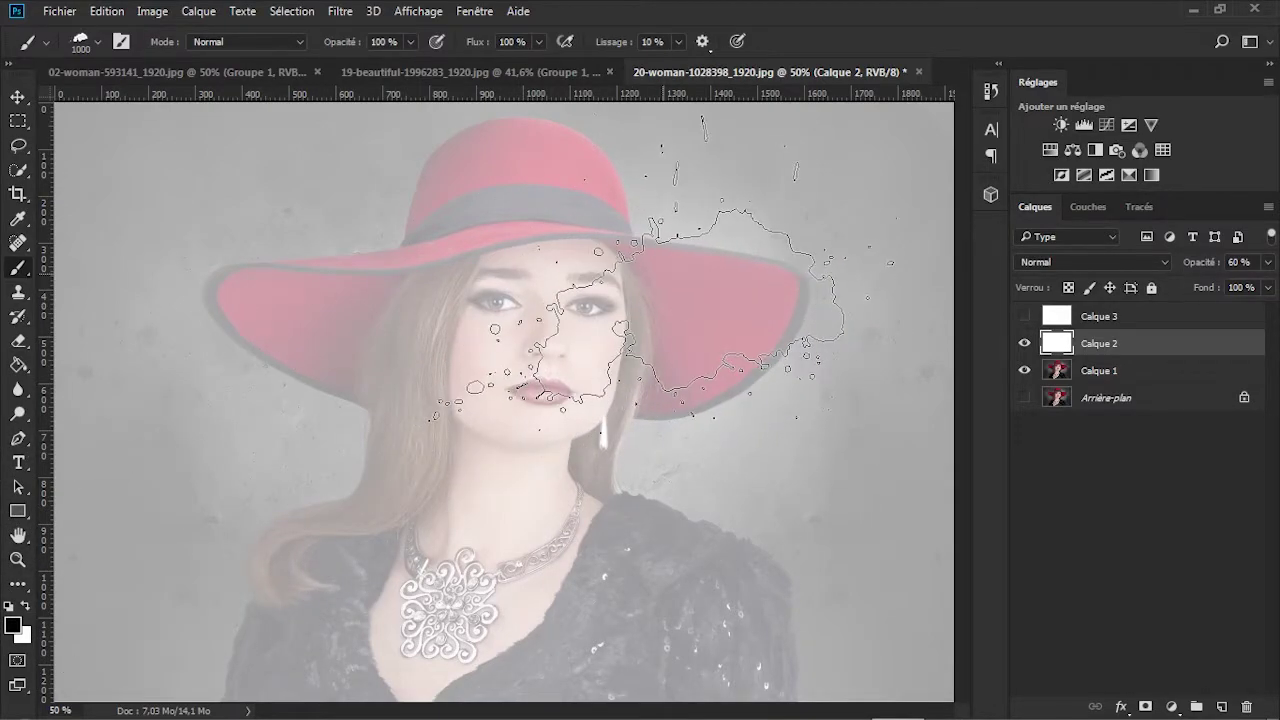
mouse_move(625, 295)
left_mouse_down()
mouse_move(640, 280)
mouse_move(435, 215)
mouse_move(330, 230)
mouse_move(320, 290)
mouse_move(347, 435)
mouse_move(370, 455)
mouse_move(330, 570)
mouse_move(440, 445)
mouse_move(497, 548)
mouse_move(640, 670)
mouse_move(460, 640)
mouse_move(420, 610)
left_mouse_up()
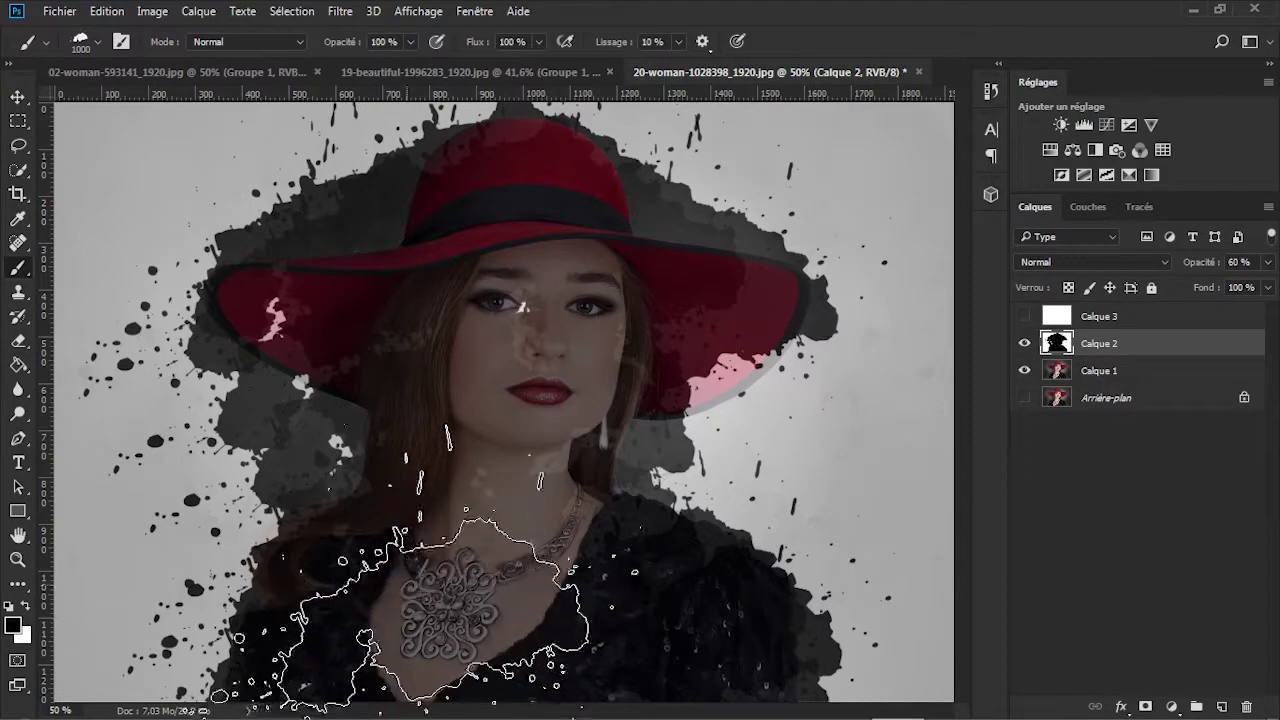
Step: Extend the black splatter shape on both sides of the woman with Sampled Brush 48 at 1000 px
left_click(97, 42)
left_click(150, 370)
type("1000")
key("Return")
mouse_move(700, 401)
left_mouse_down()
mouse_move(755, 405)
mouse_move(690, 320)
mouse_move(730, 345)
mouse_move(675, 465)
mouse_move(710, 540)
left_mouse_up()
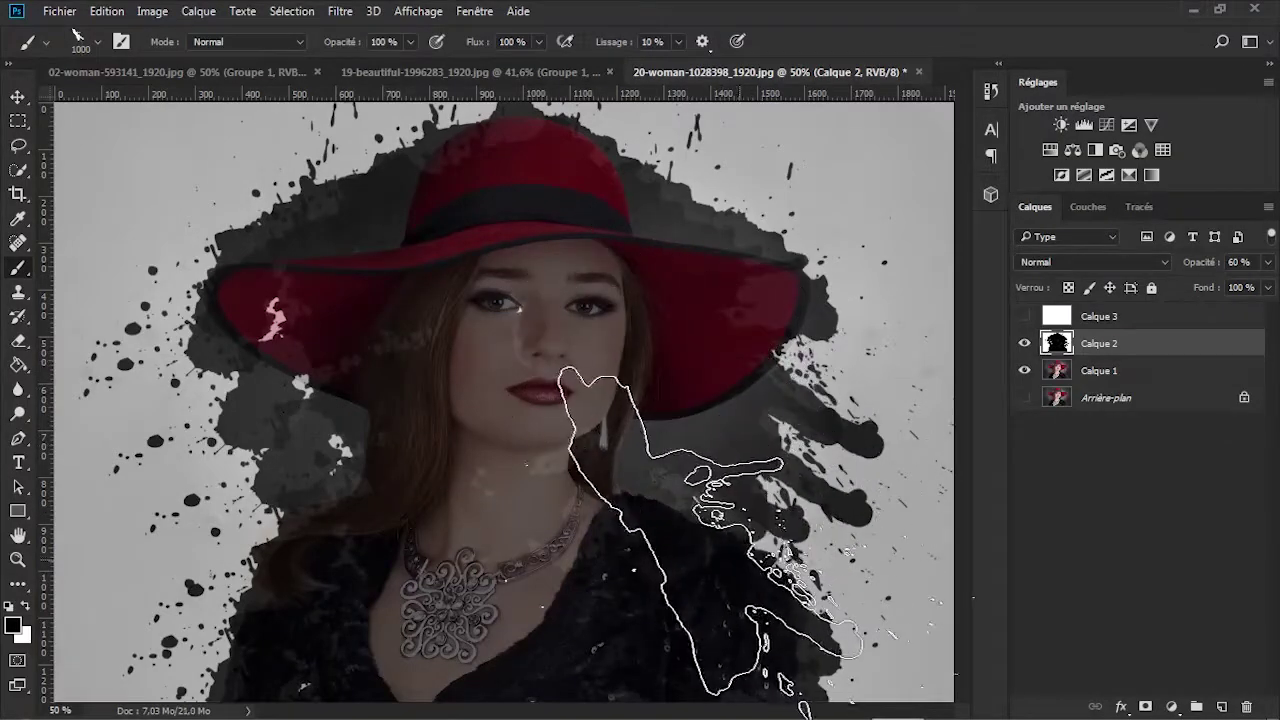
left_click(301, 440)
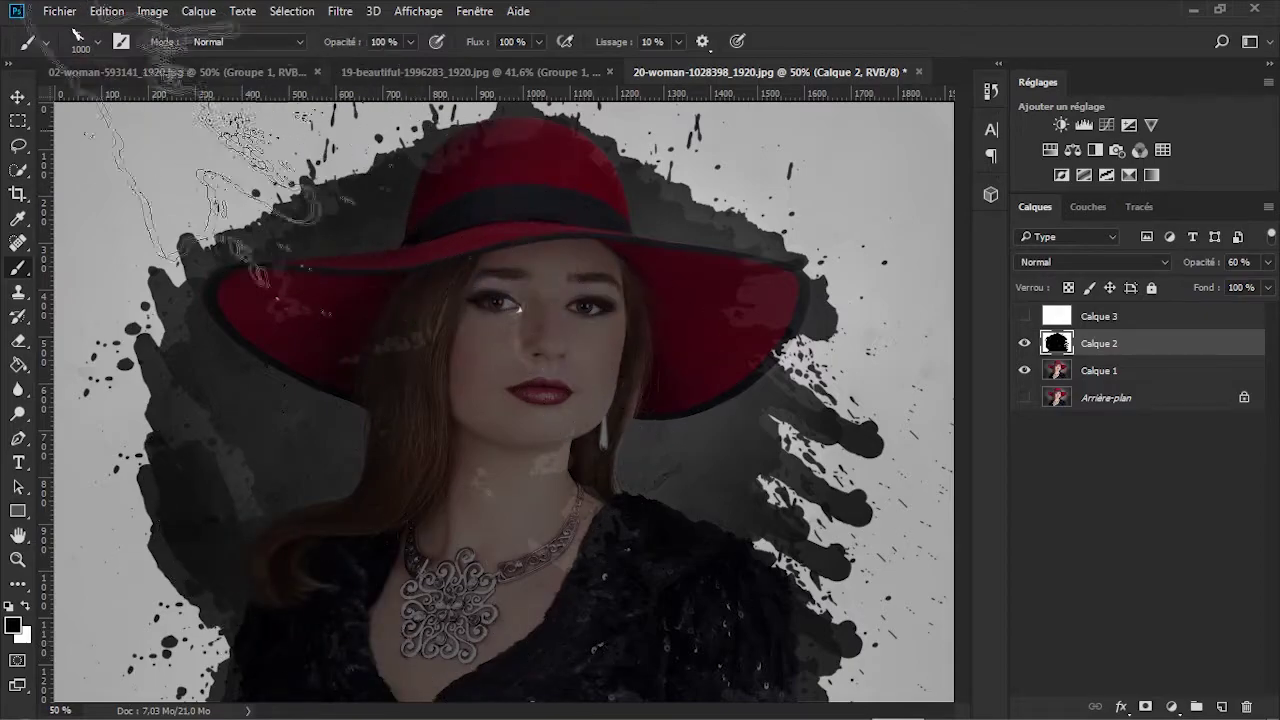
Step: Add black splatters along the shape's upper and outer edges with Sampled Brush 54 at 1000 px
left_click(78, 38)
left_click(382, 370)
type("1000")
key("Return")
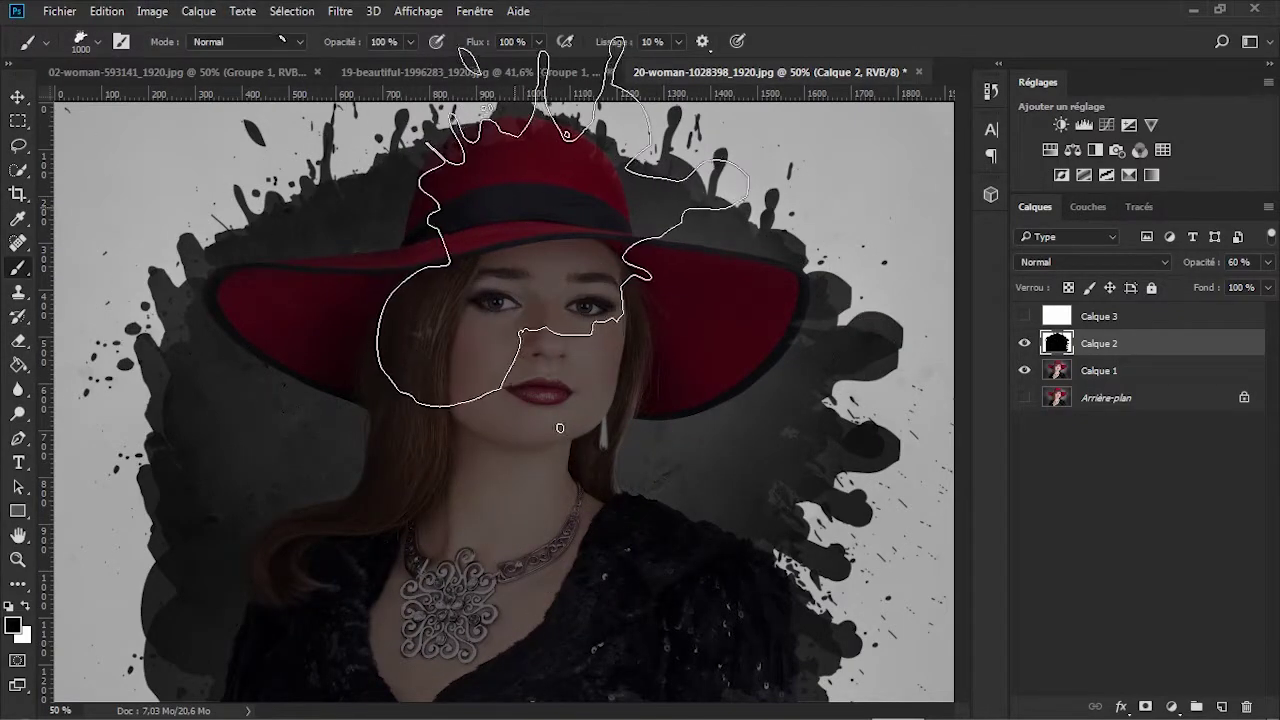
Step: Cover the remaining light gaps inside the black shape with a soft round brush at 200 px
left_click(90, 42)
double_click(194, 87)
type("200")
key("Return")
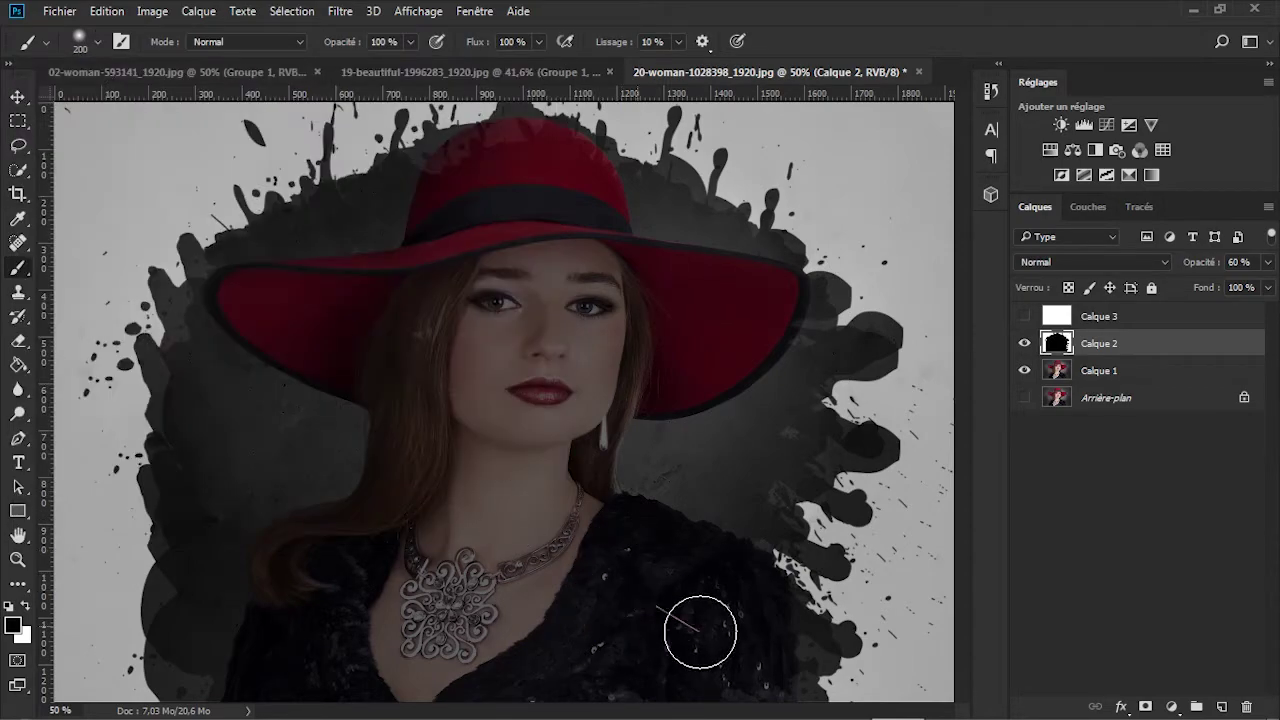
mouse_move(477, 197)
left_mouse_down()
mouse_move(514, 163)
mouse_move(600, 162)
mouse_move(612, 219)
left_mouse_up()
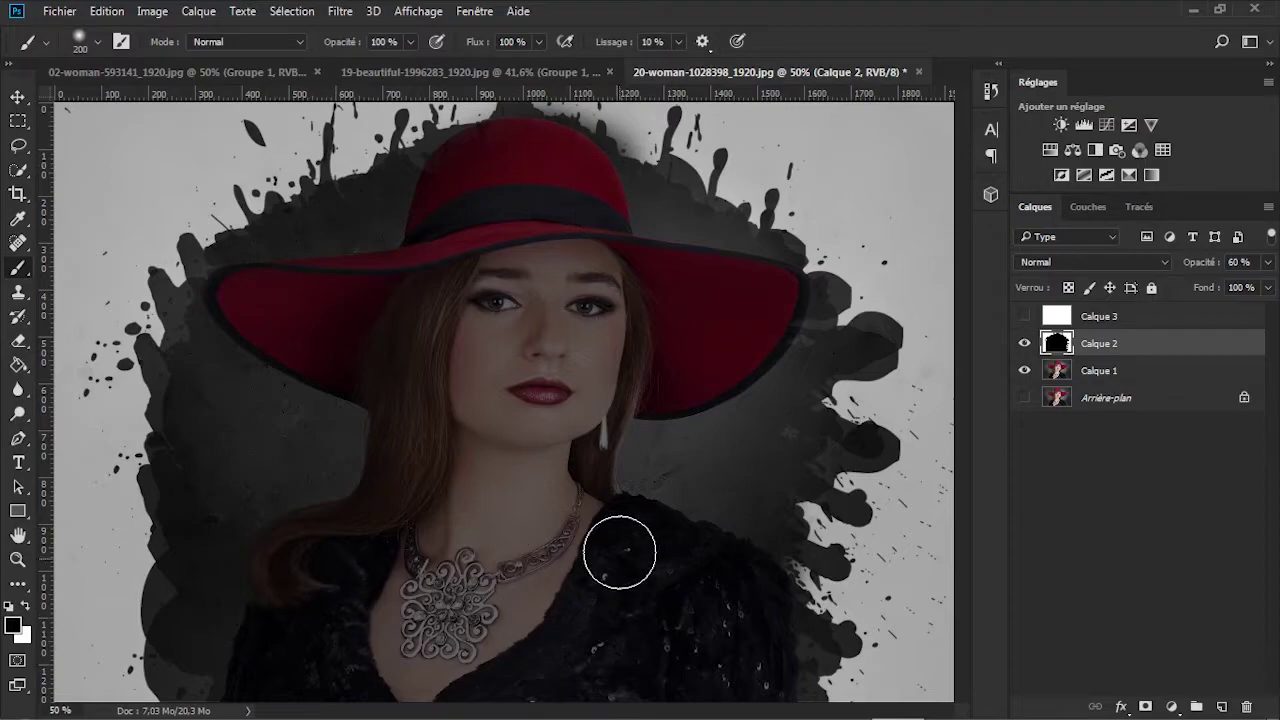
Step: Select the entire black splatter shape with Color Range, adding samples for the hat, face and clothing areas, and return to the Brush tool
left_click(292, 11)
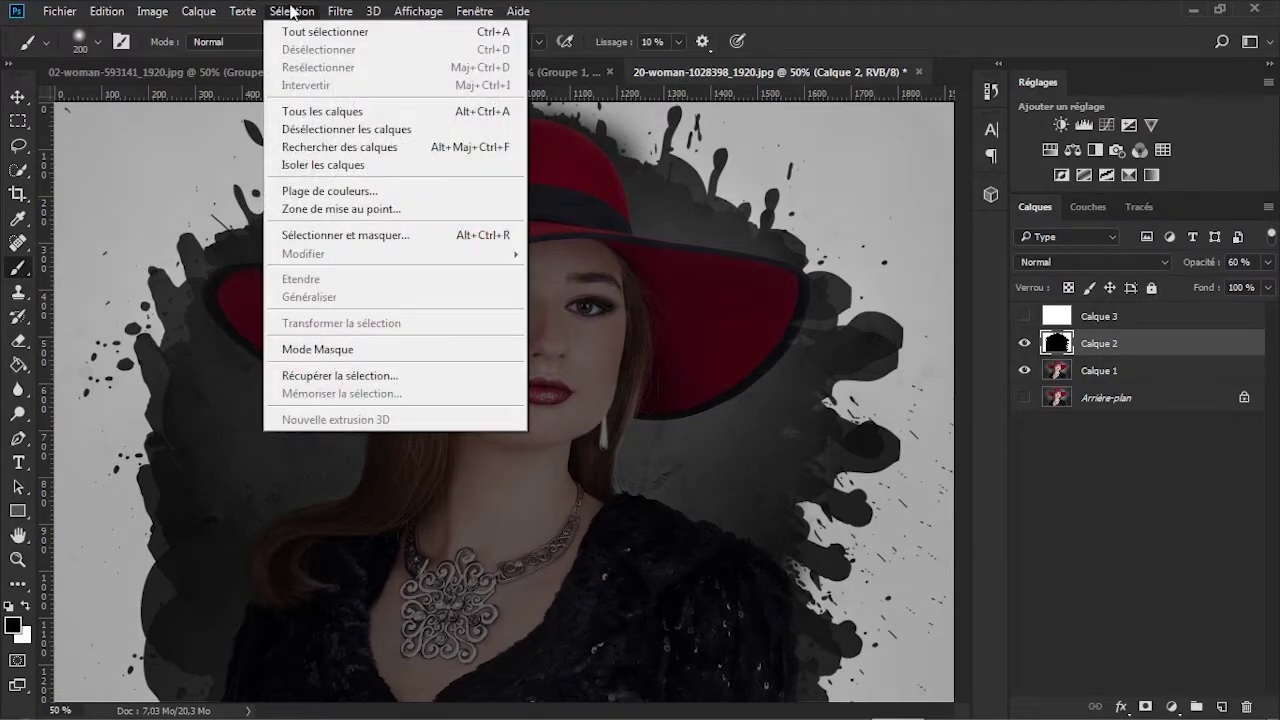
left_click(316, 190)
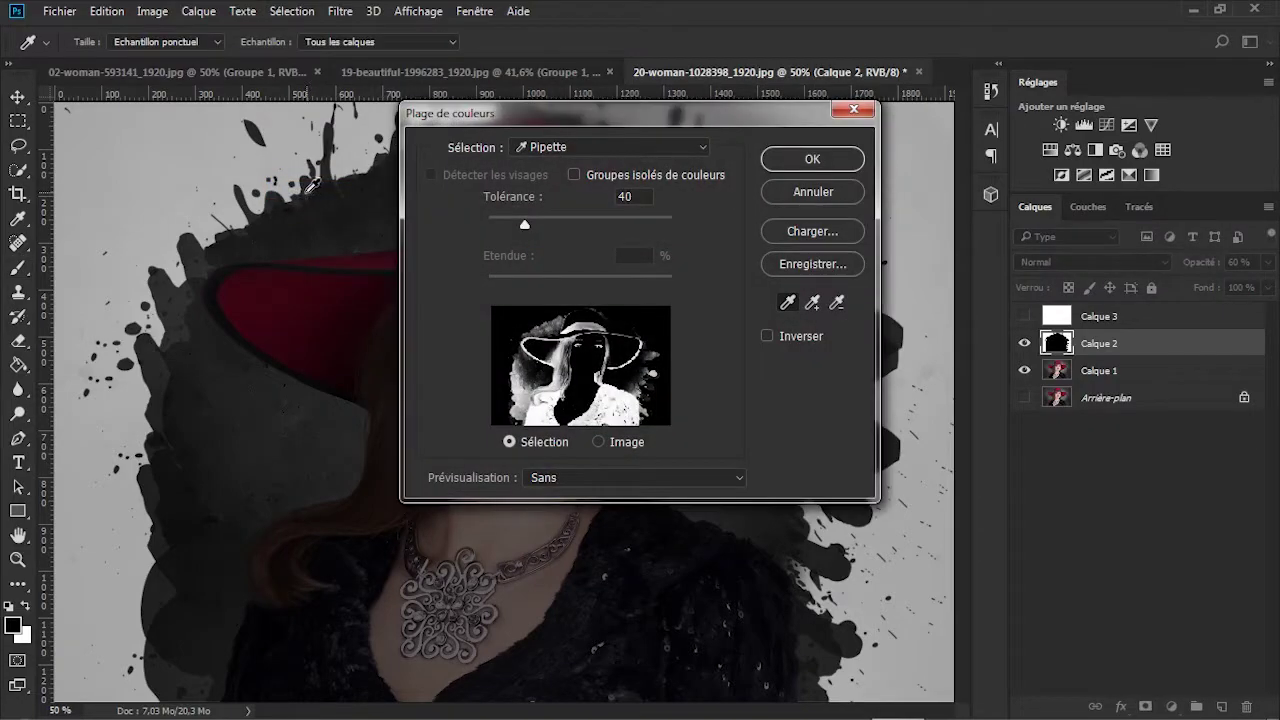
left_click(813, 304)
left_click(588, 367)
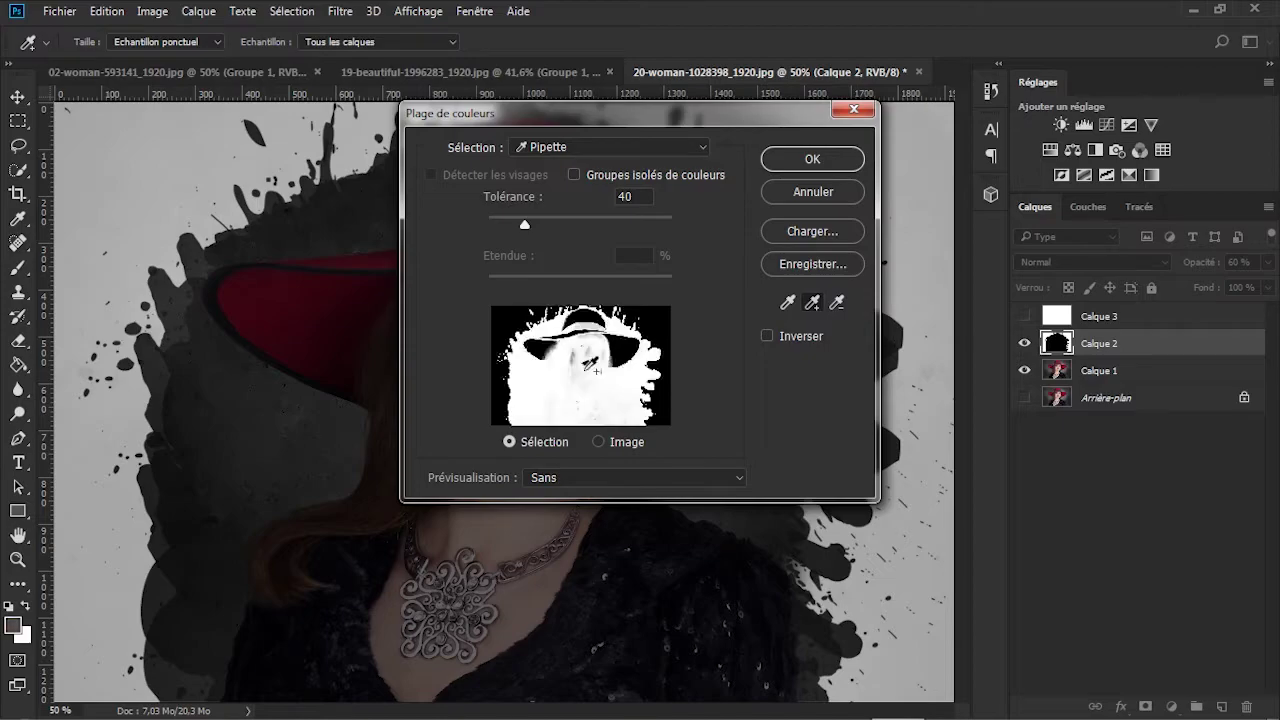
left_click(626, 349)
left_click(597, 317)
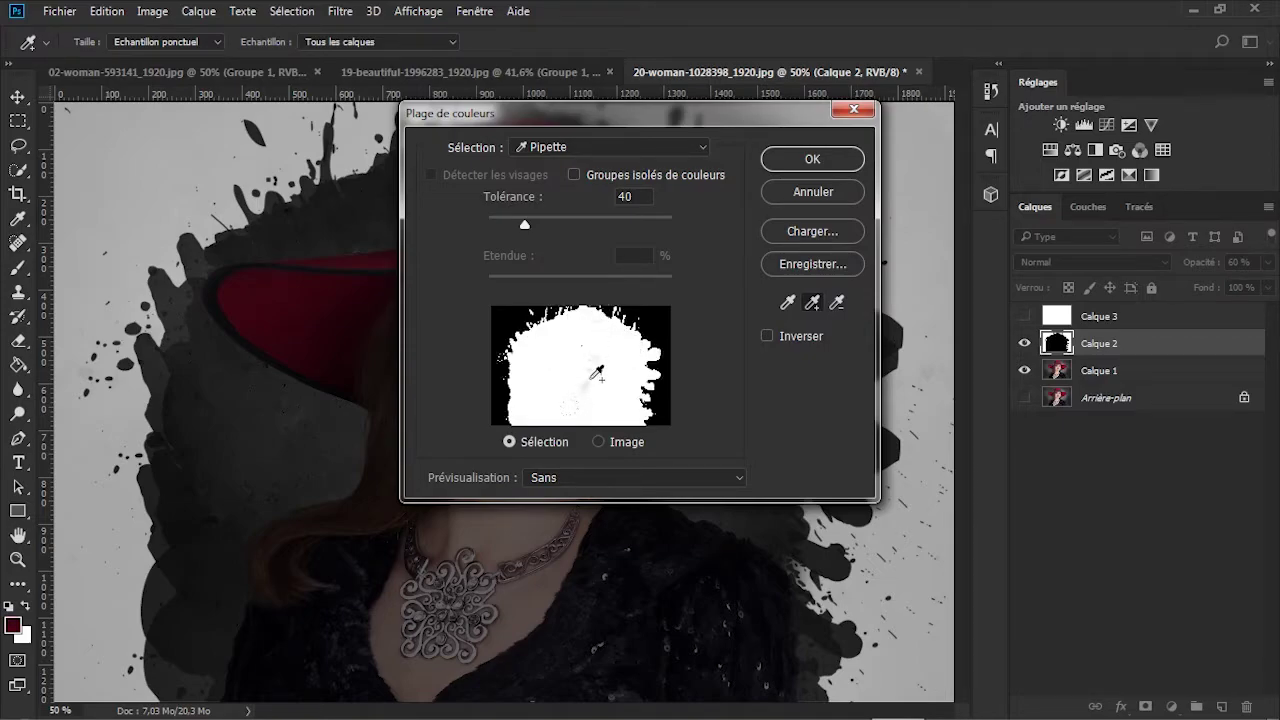
left_click(592, 385)
left_click(579, 419)
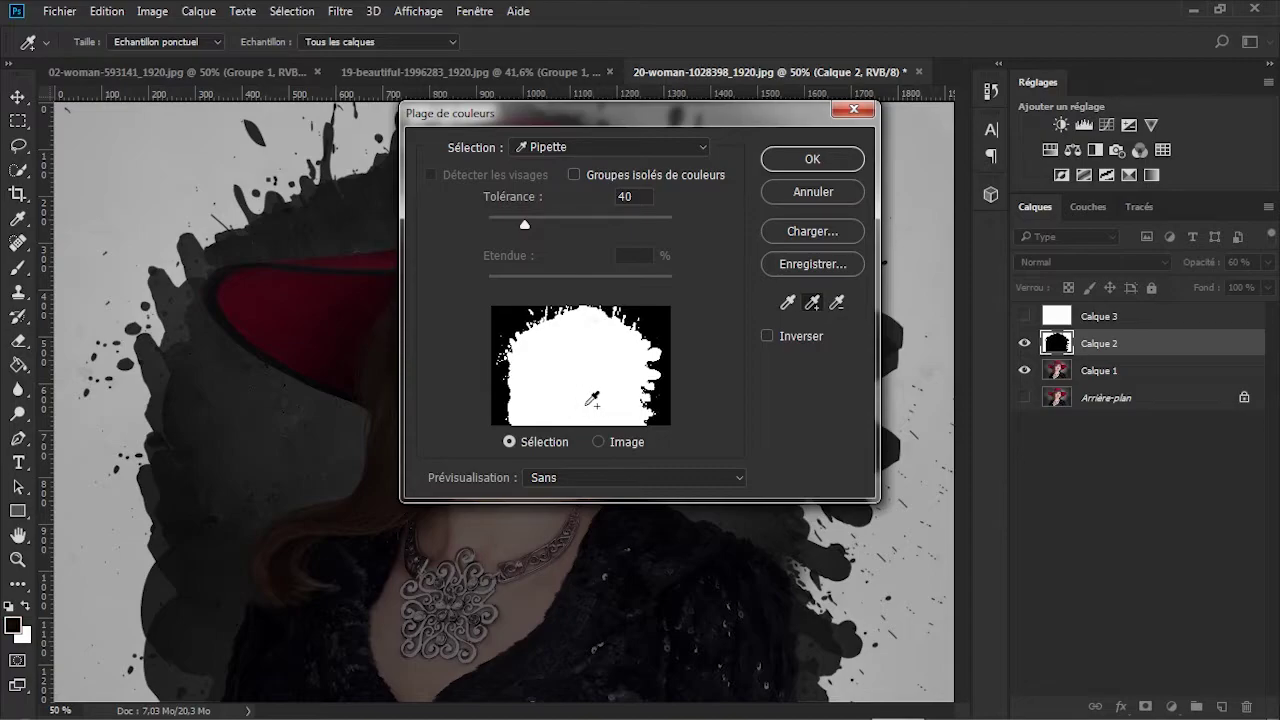
left_click(813, 160)
key("b")
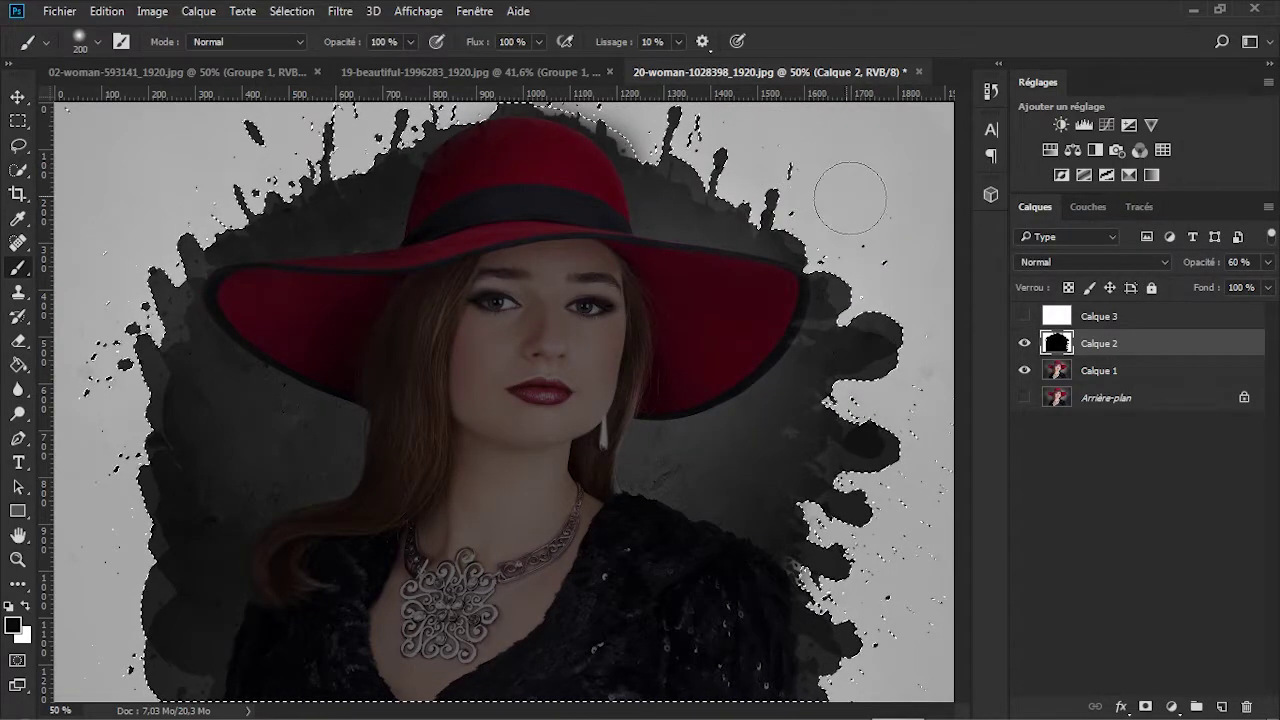
Step: Show Calque 3 and hide Calque 2, then mask Calque 3 with the inverted splatter selection
left_click(1024, 317)
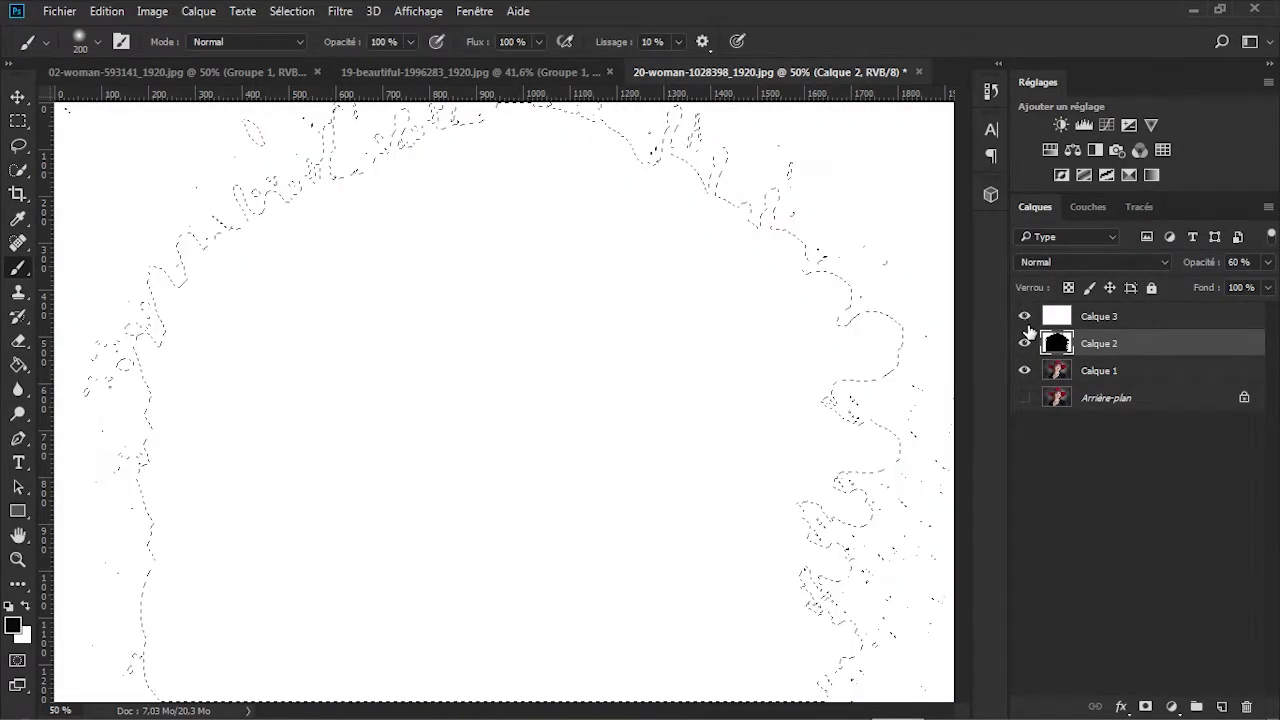
left_click(1062, 320)
left_click(1024, 344)
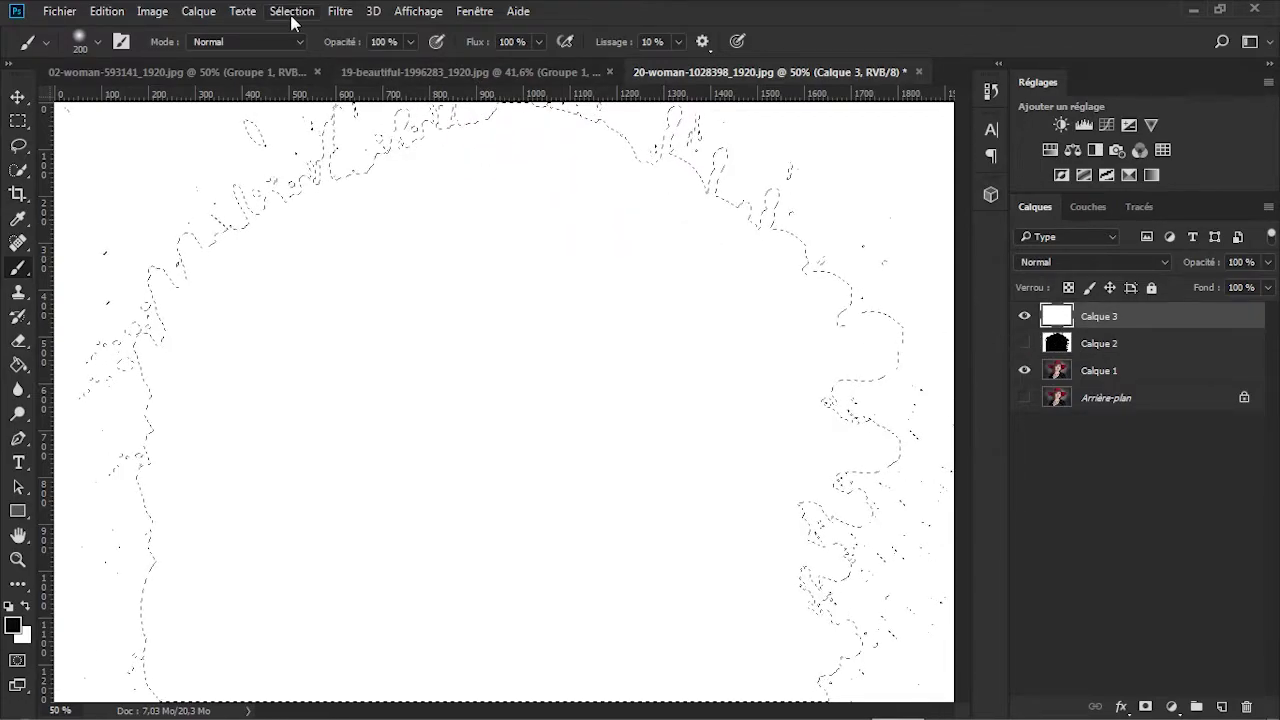
left_click(293, 13)
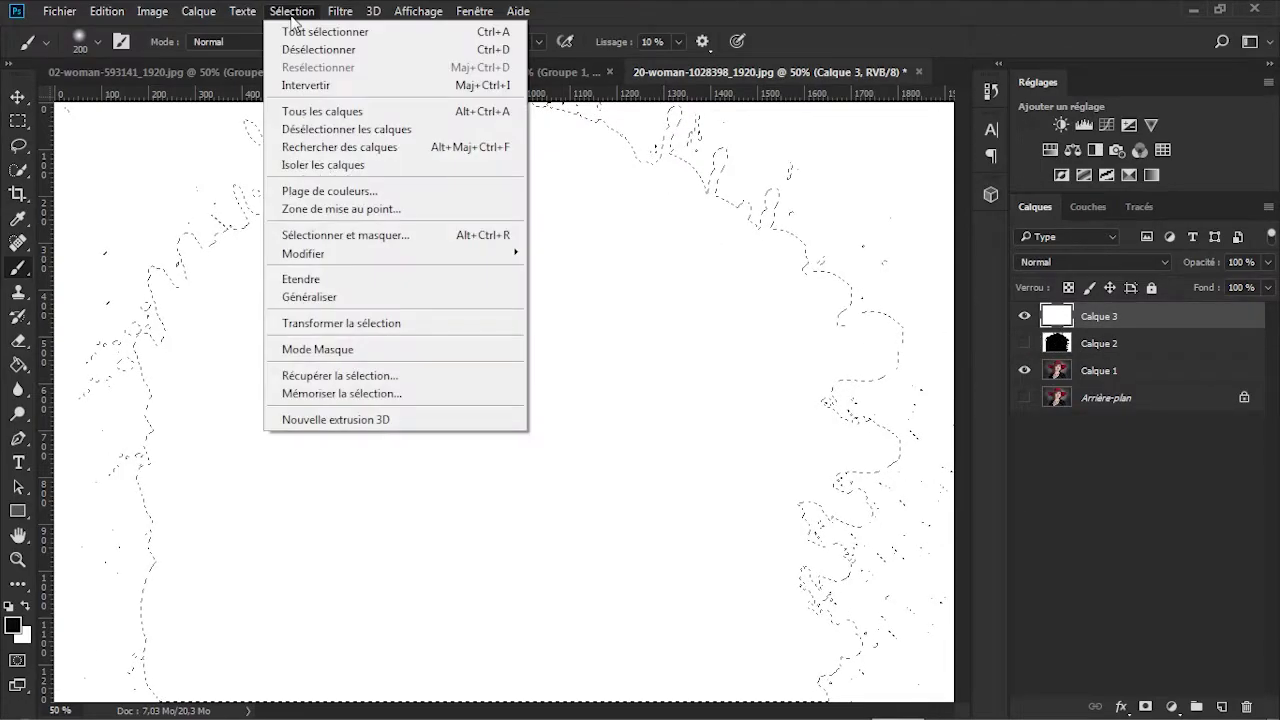
left_click(320, 87)
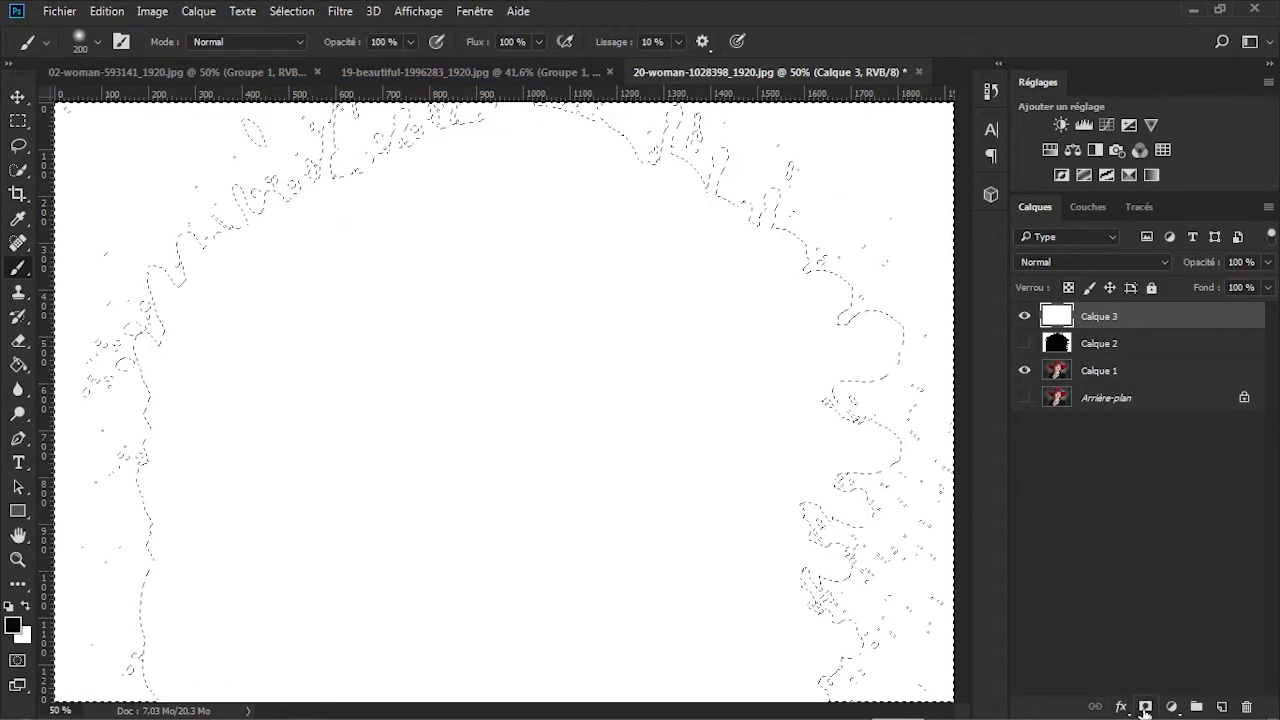
left_click(1146, 707)
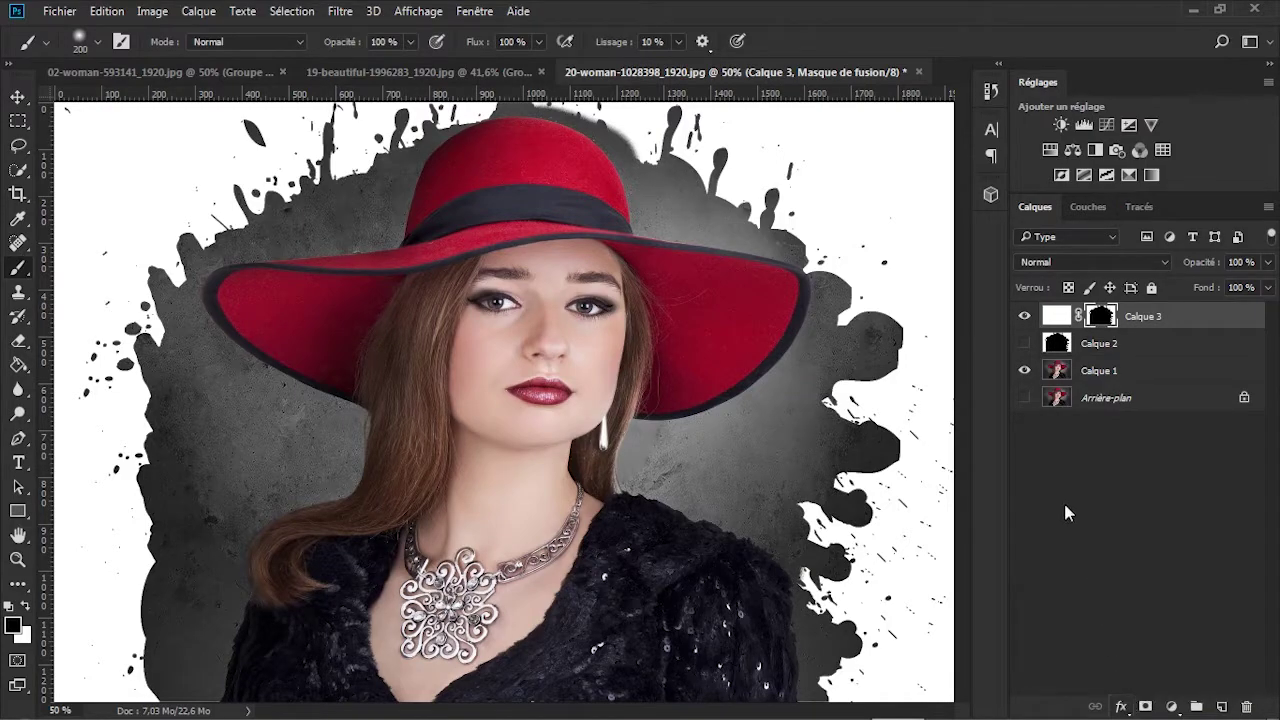
Step: Add a linear gradient fill layer directly above Calque 1 using the violet-to-orange preset
left_click(1100, 378)
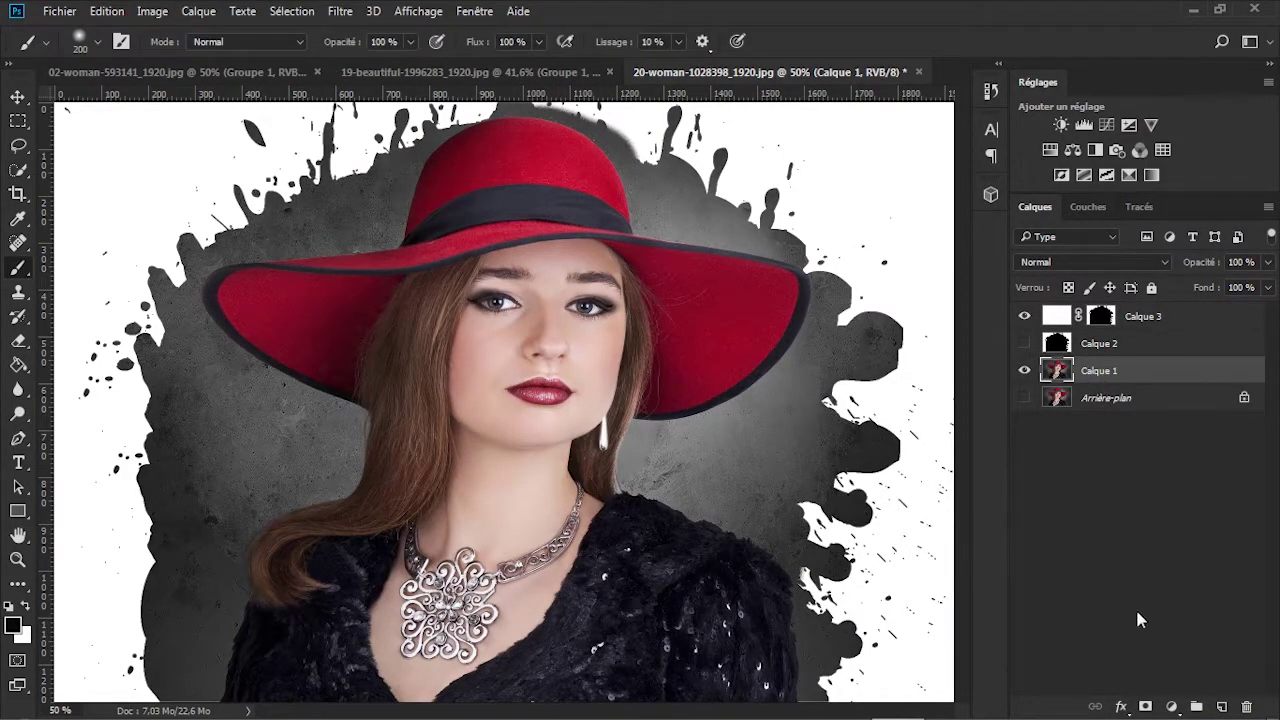
left_click(1171, 706)
left_click(1105, 319)
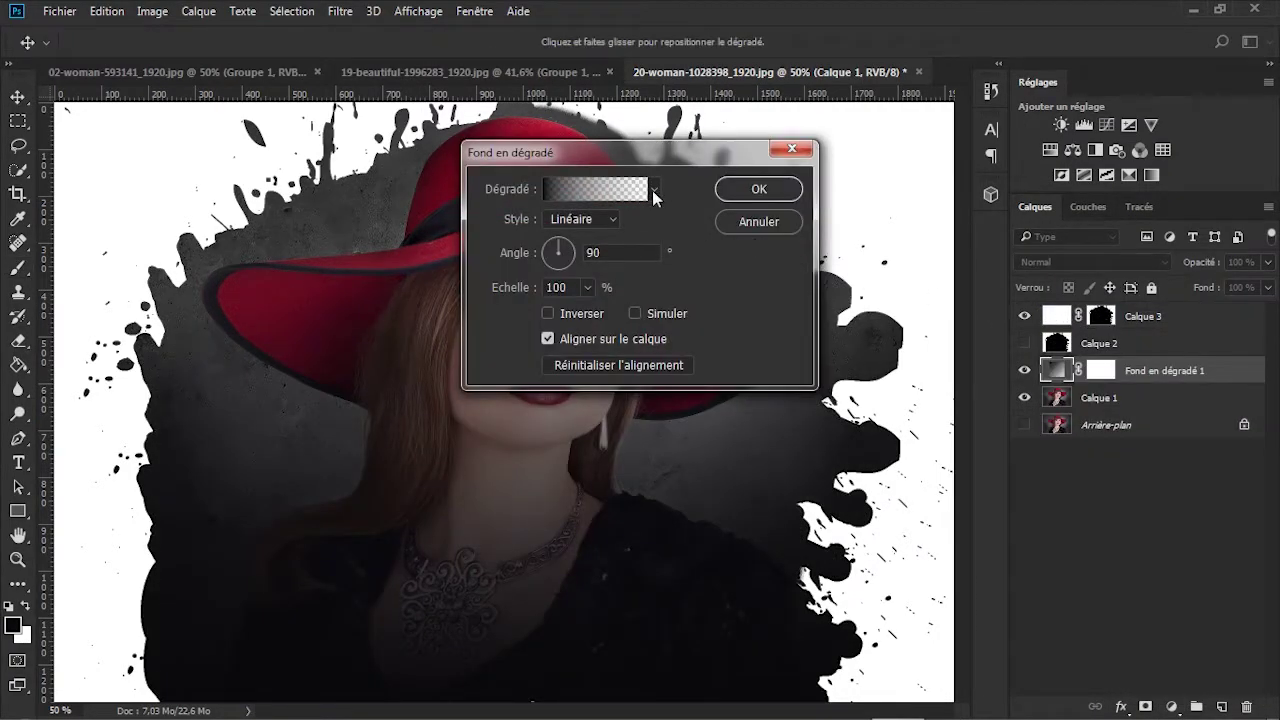
left_click(654, 190)
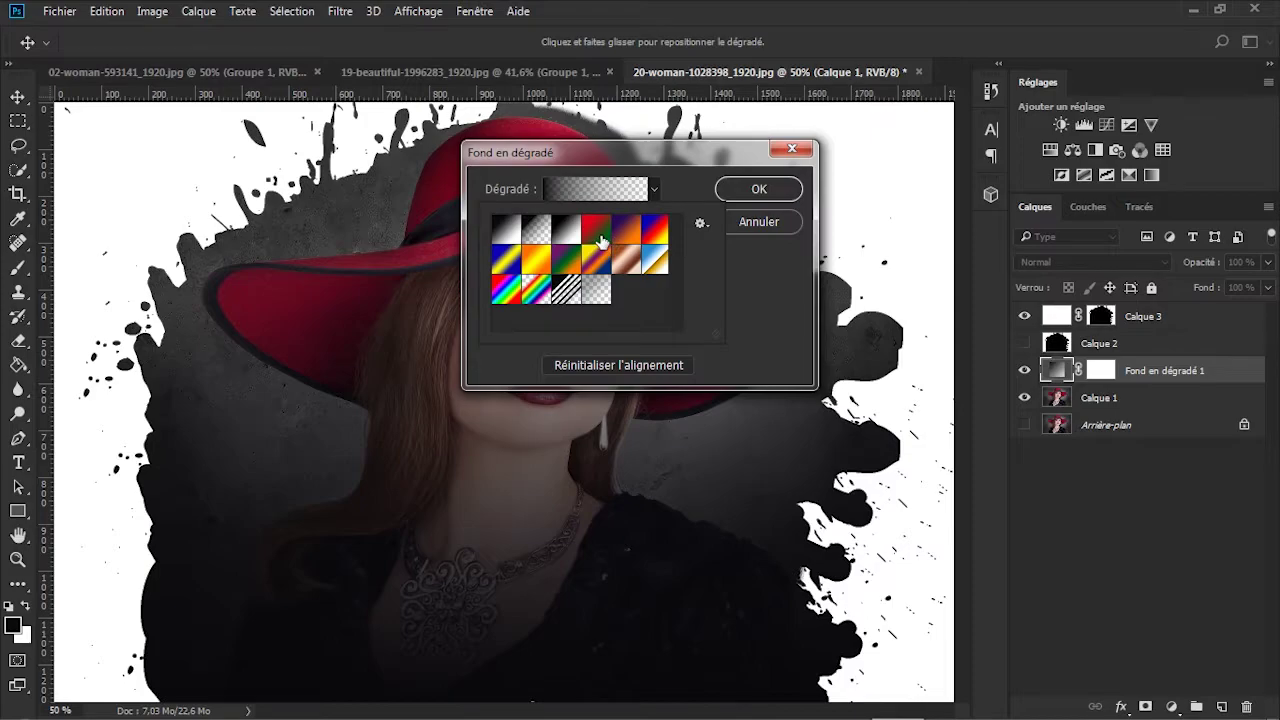
left_click(626, 231)
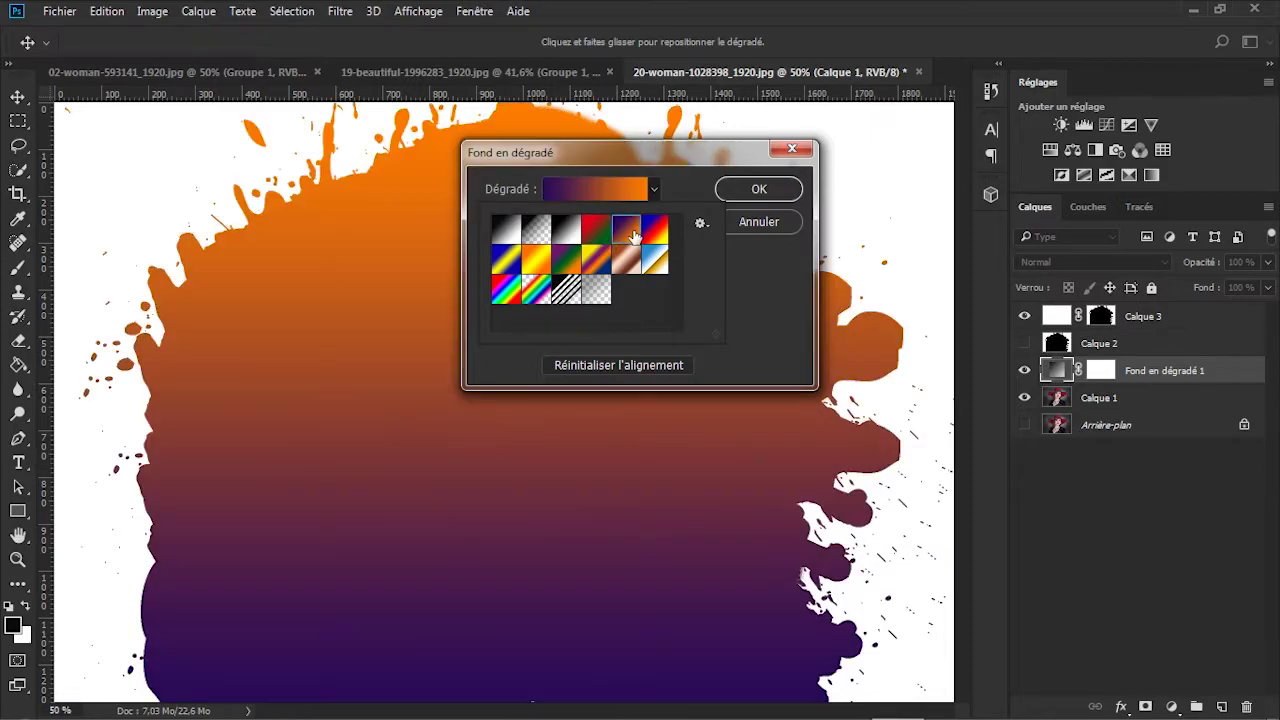
left_click(745, 188)
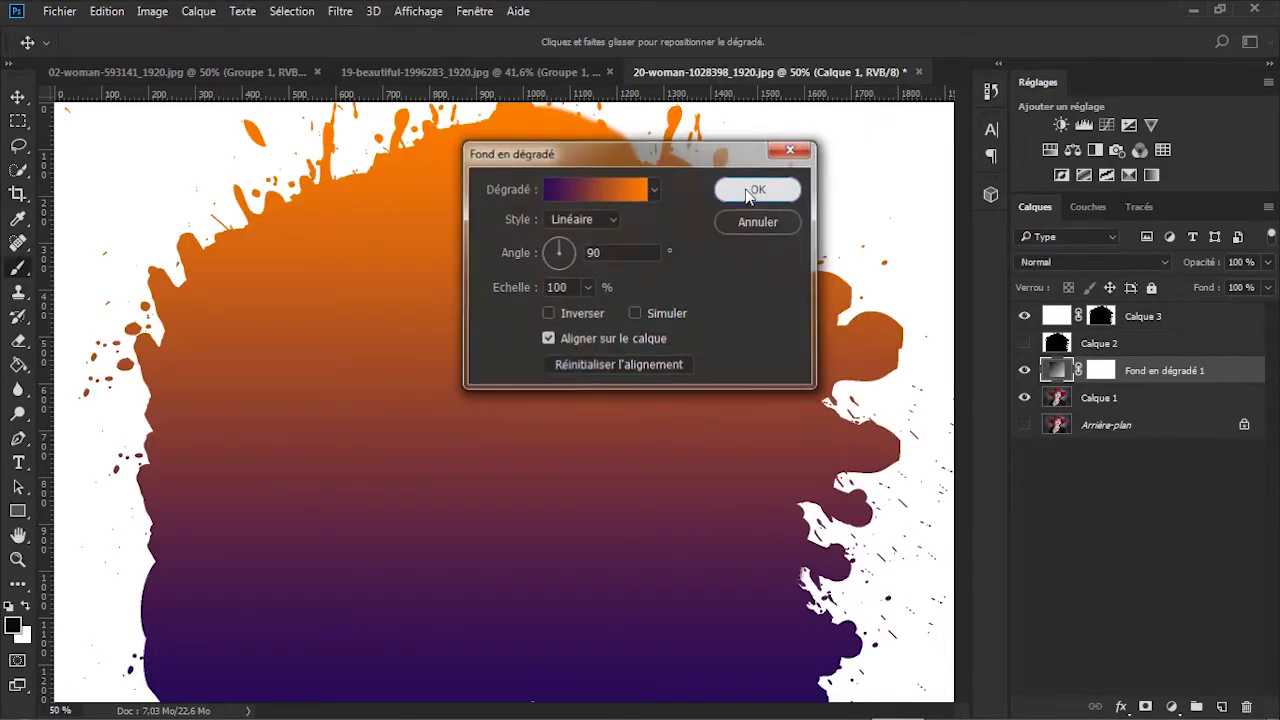
left_click(745, 188)
Step: Set the blend mode of the Fond en dégradé 1 layer to Incrustation, with the Brush tool active
key("b")
left_click(1057, 264)
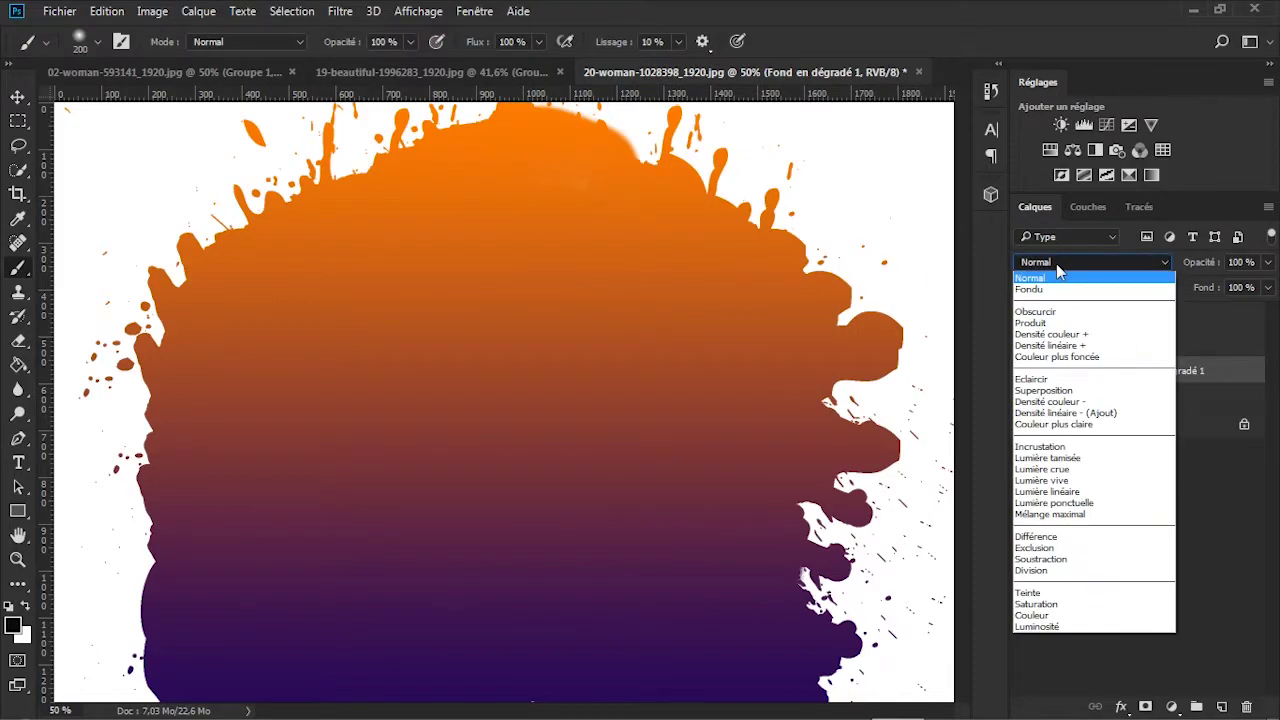
left_click(1062, 447)
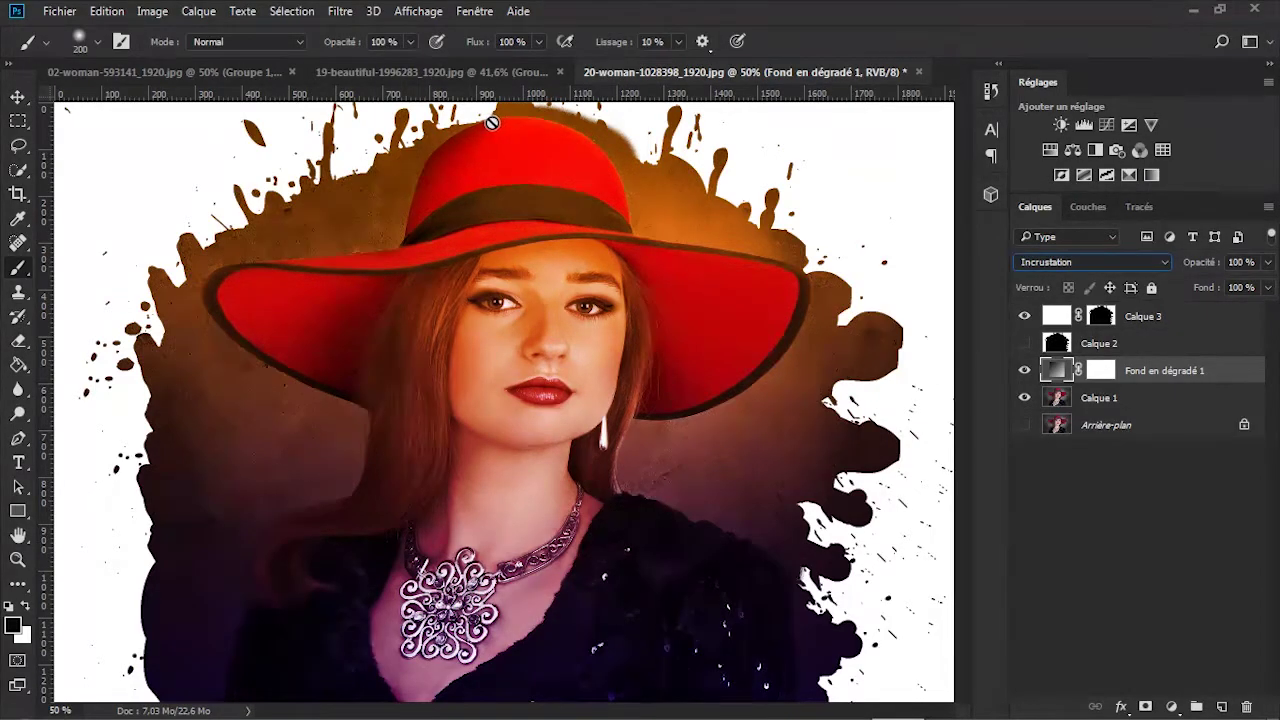
Step: Paint the upper edge of the splatter shape black in Calque 3's isolated mask, return to the normal view and delete Calque 2
left_click(1100, 317)
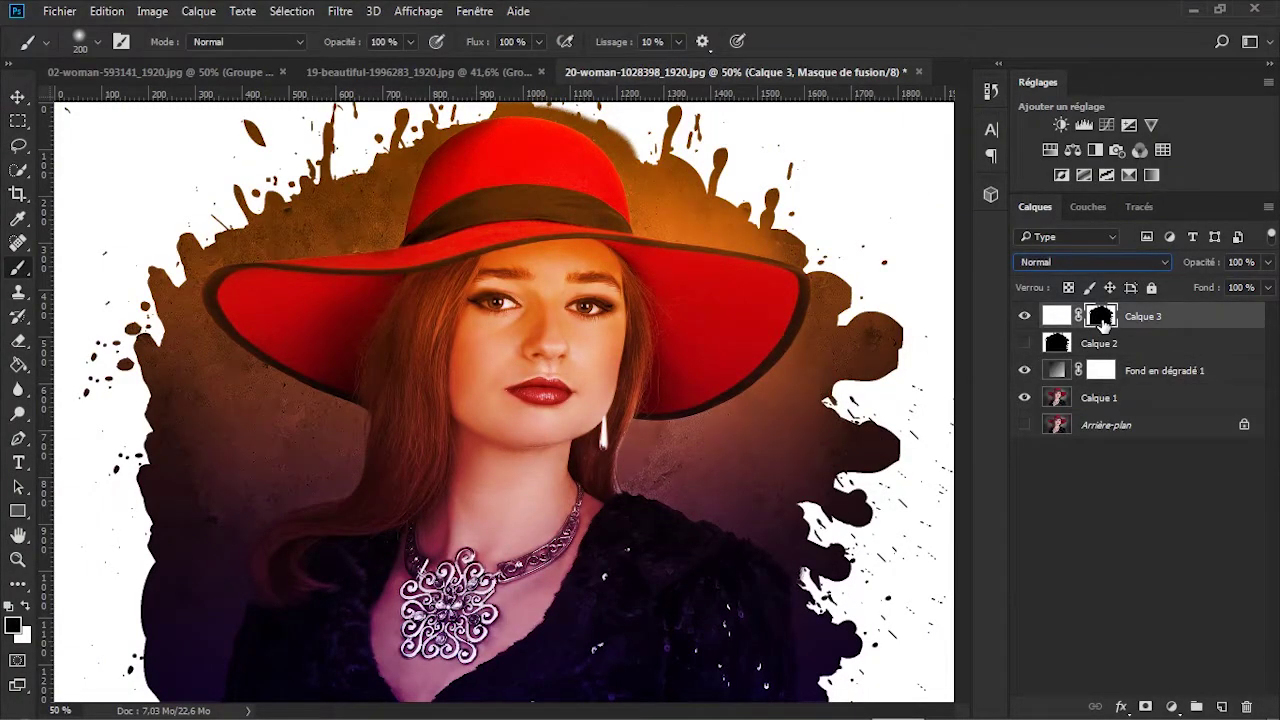
key("alt")
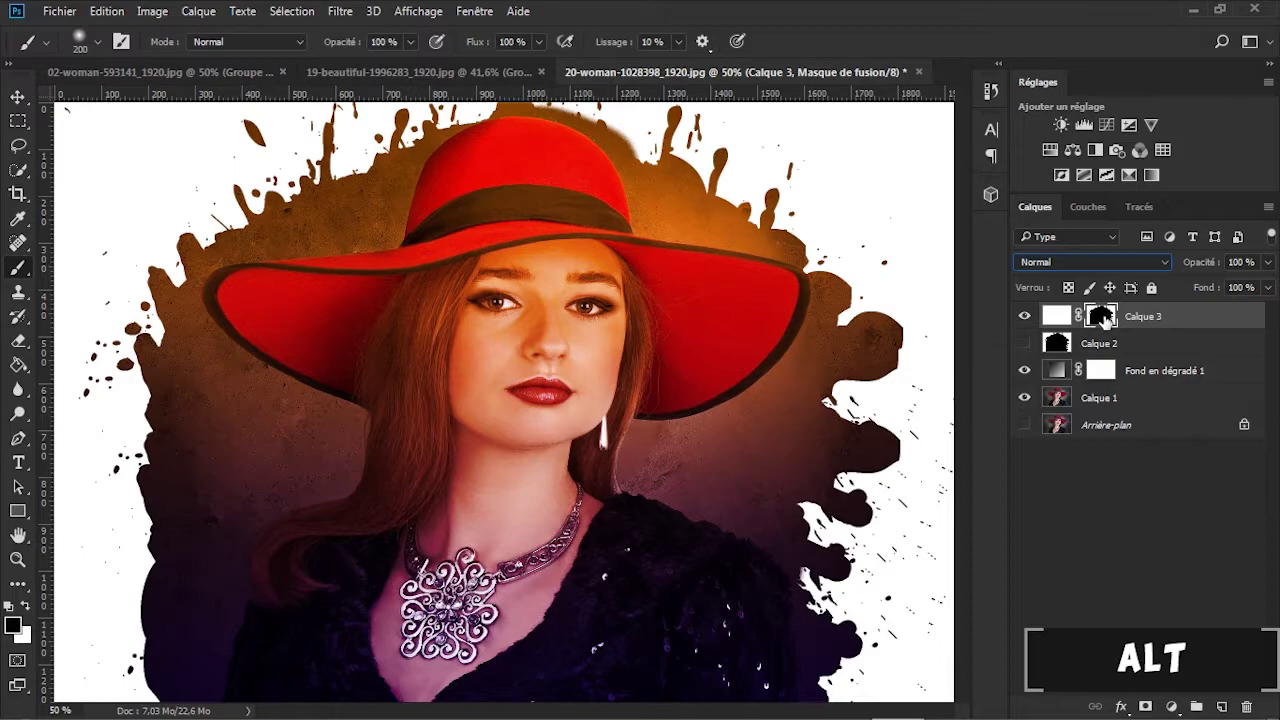
left_click(1100, 317, "alt")
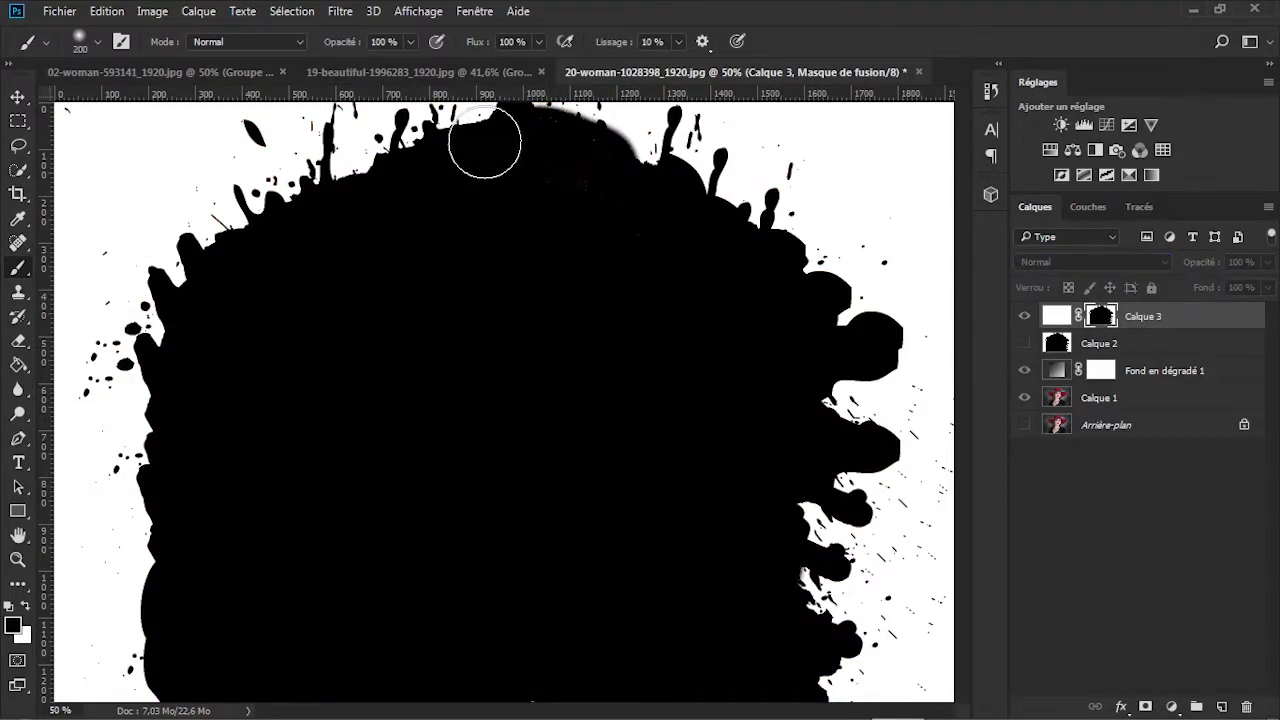
mouse_move(474, 150)
left_mouse_down()
mouse_move(487, 153)
mouse_move(486, 137)
mouse_move(466, 149)
mouse_move(579, 163)
mouse_move(466, 151)
left_mouse_up()
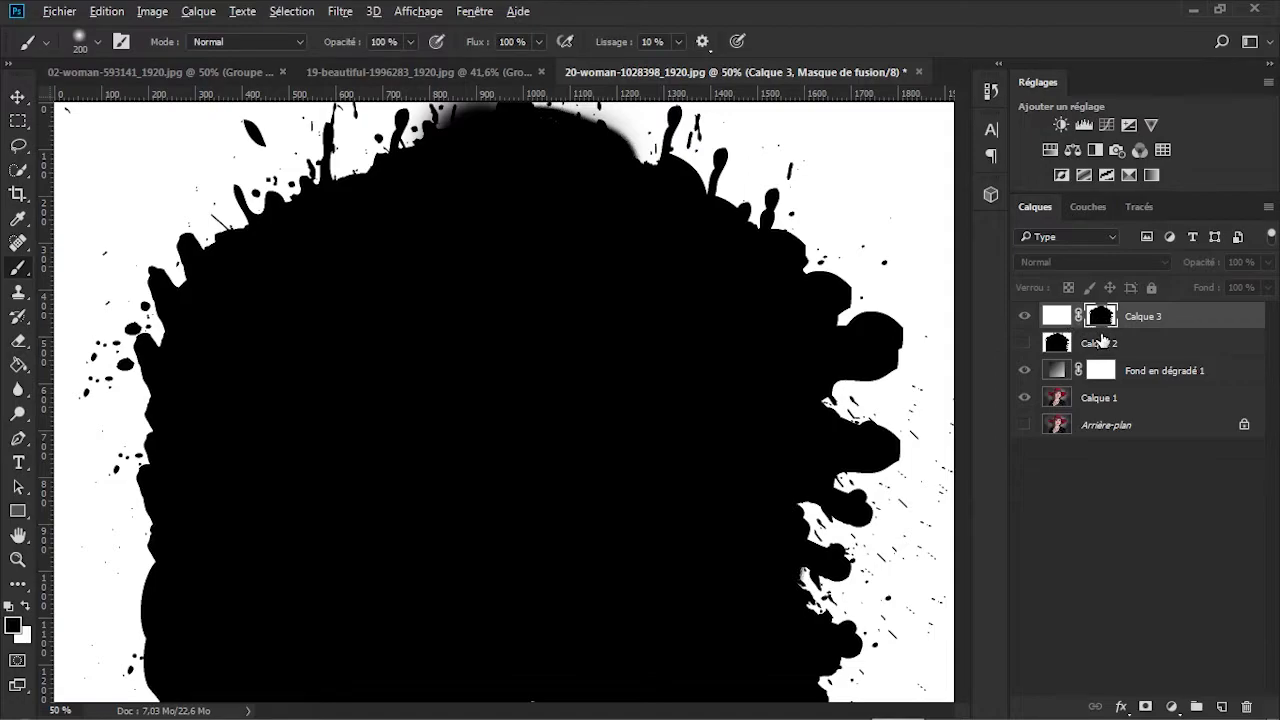
key("alt")
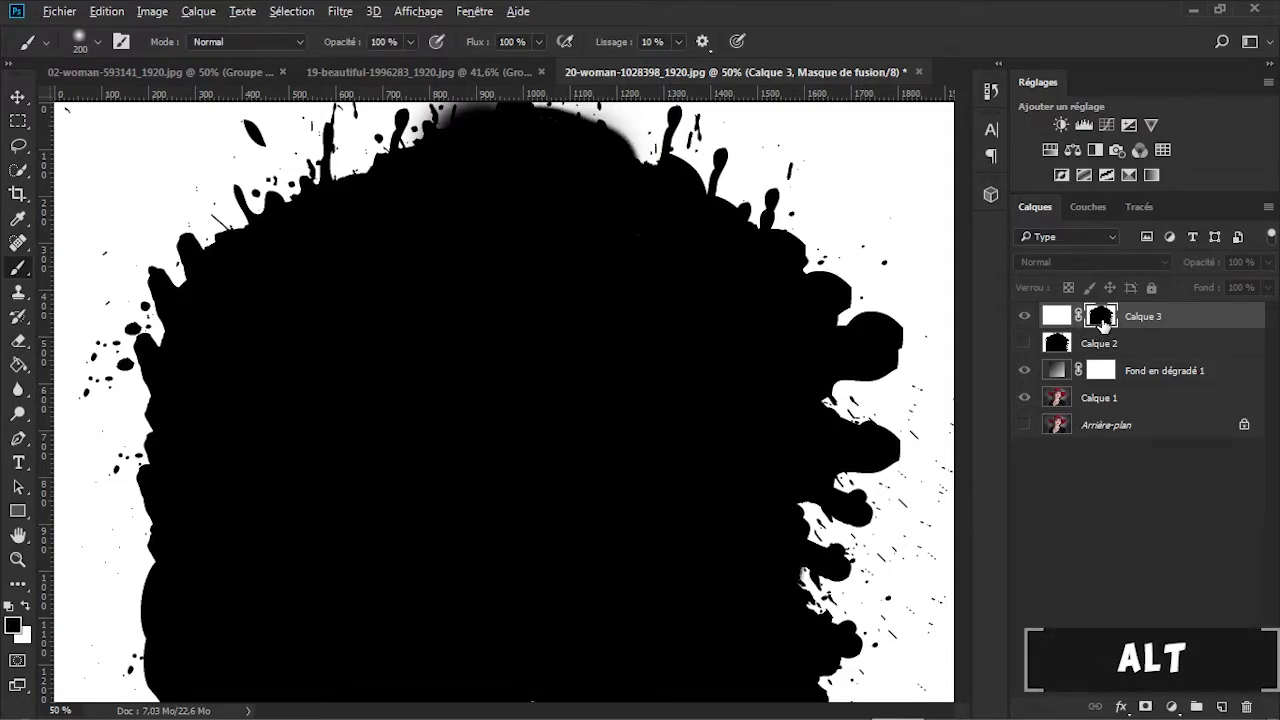
left_click(1102, 322, "alt")
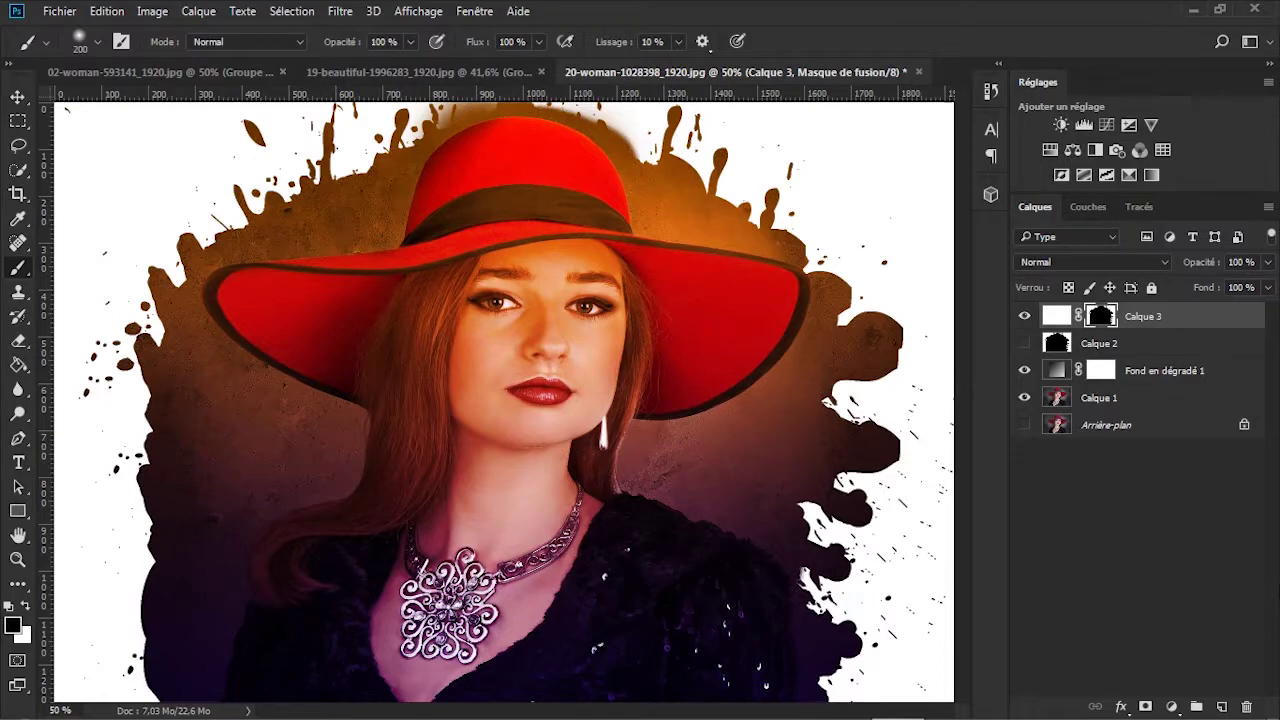
left_click_drag(1062, 350, 1247, 707)
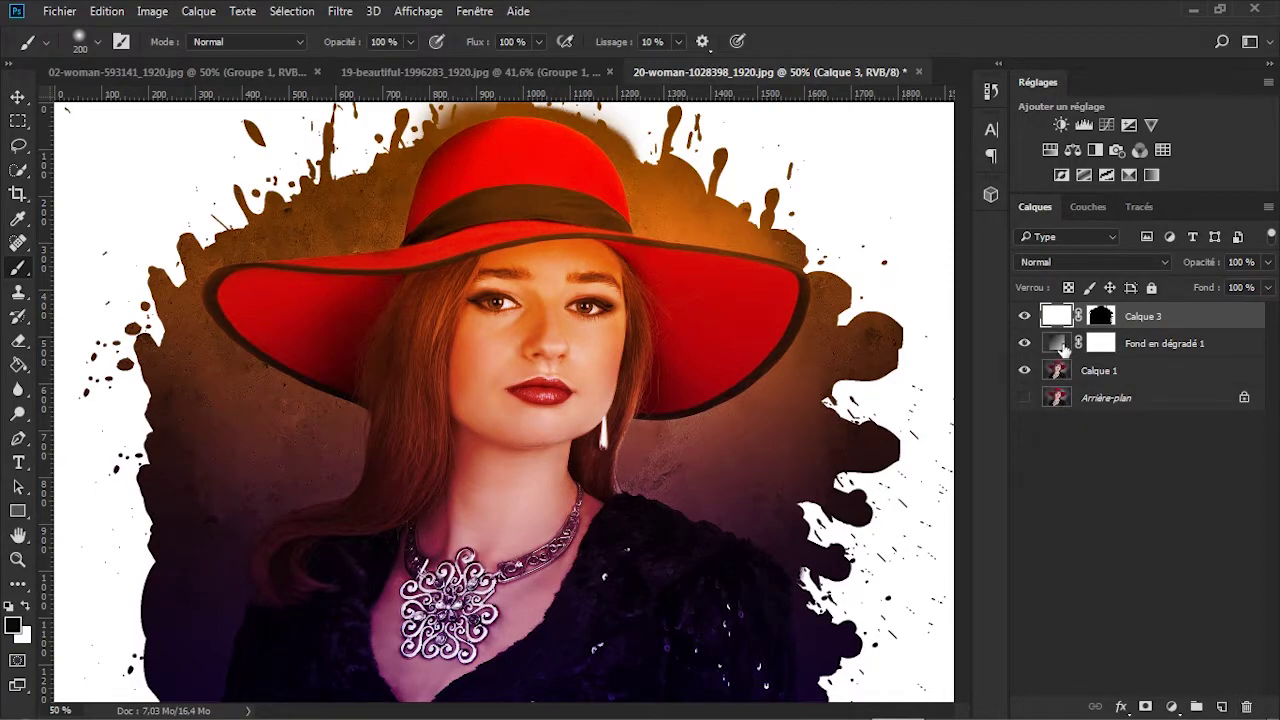
Step: Try inverting Fond en dégradé 1 and the red-to-green preset in both directions, and return to the non-inverted violet-to-orange preset
double_click(1057, 343)
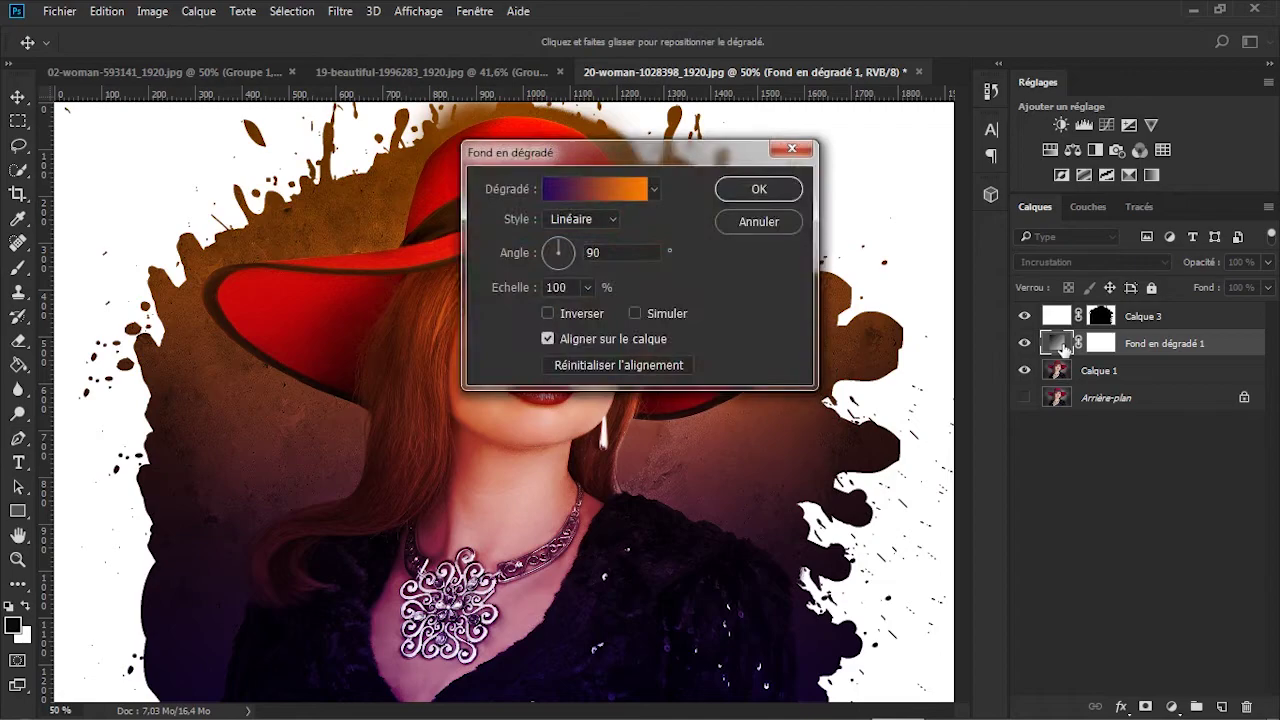
left_click_drag(618, 149, 1075, 119)
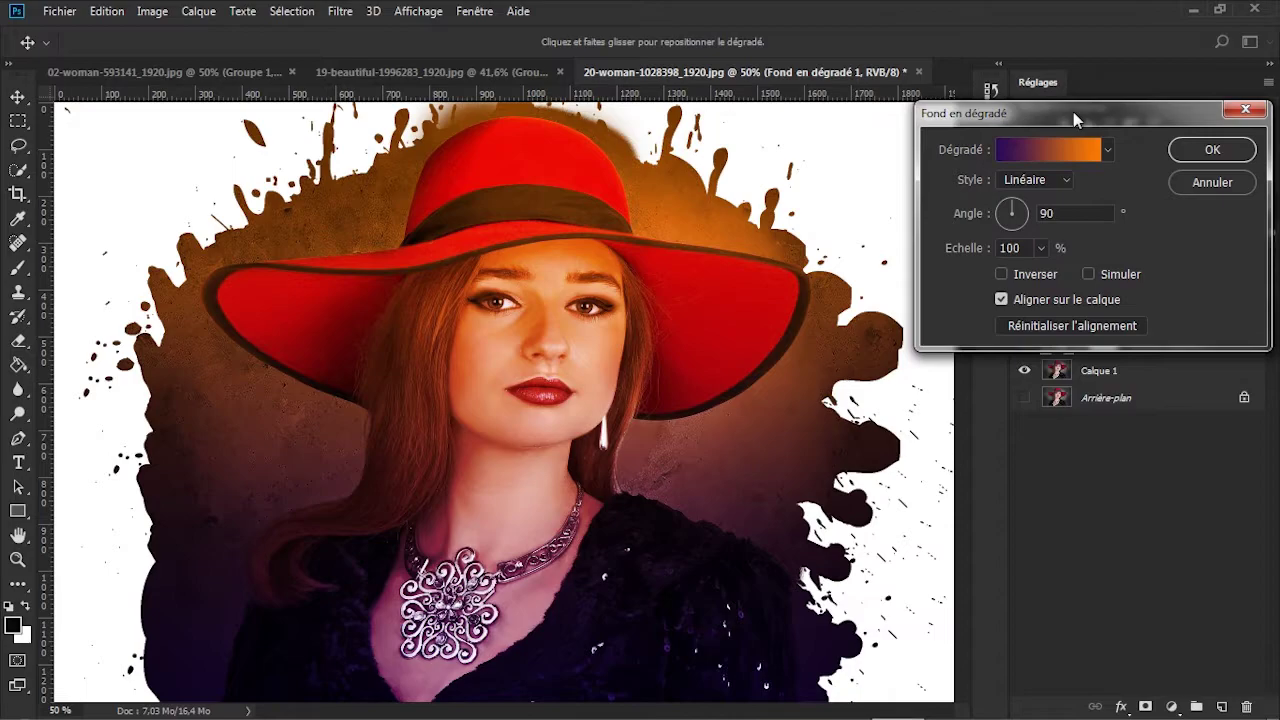
left_click(1001, 274)
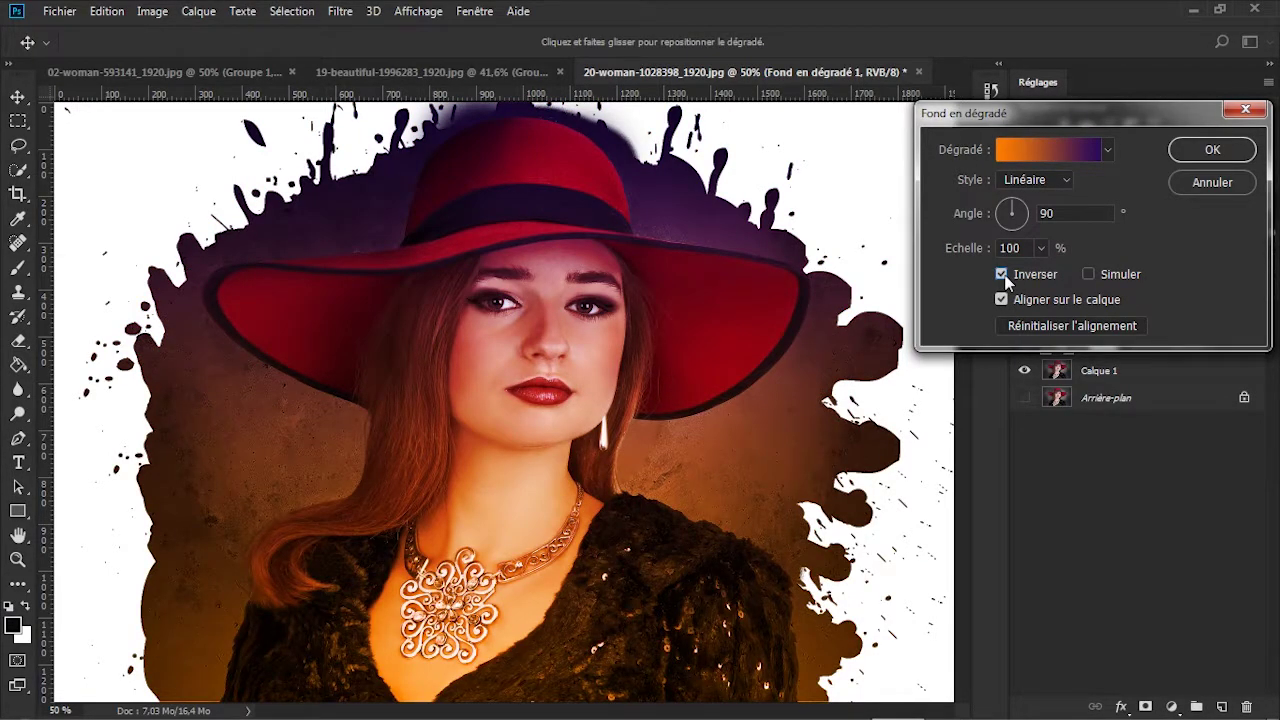
left_click(1108, 149)
left_click(1050, 188)
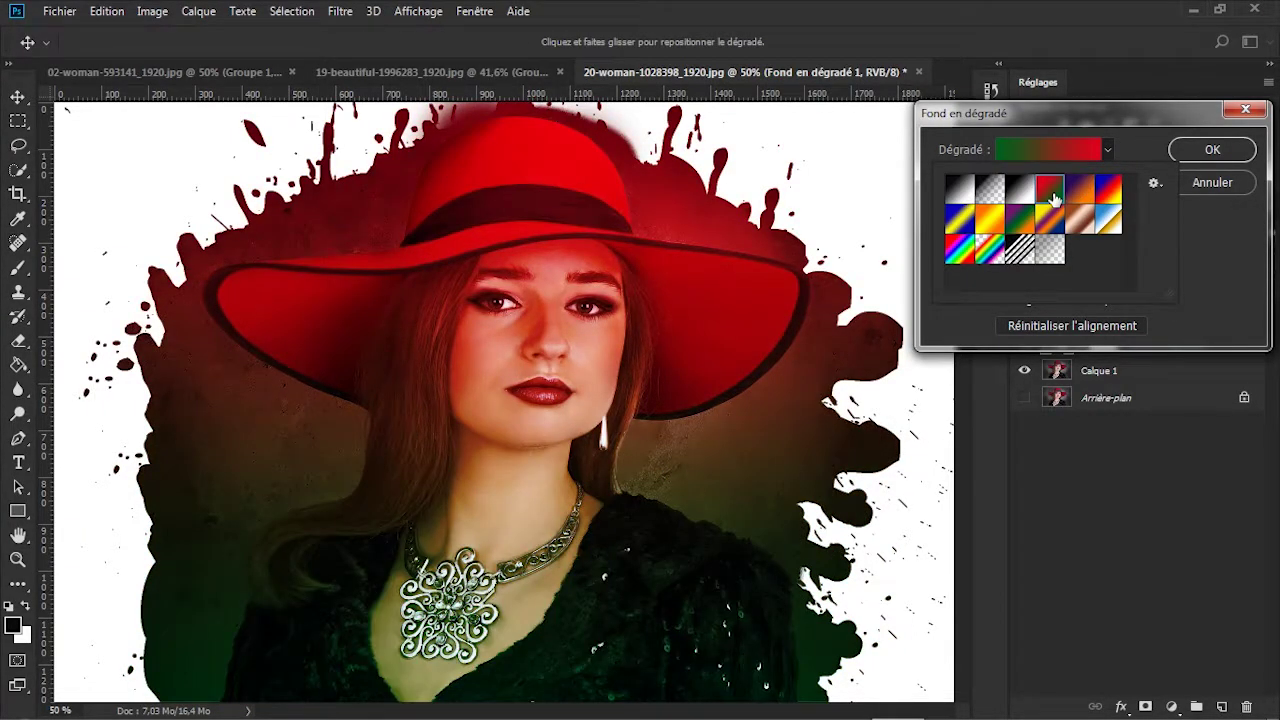
left_click(1108, 150)
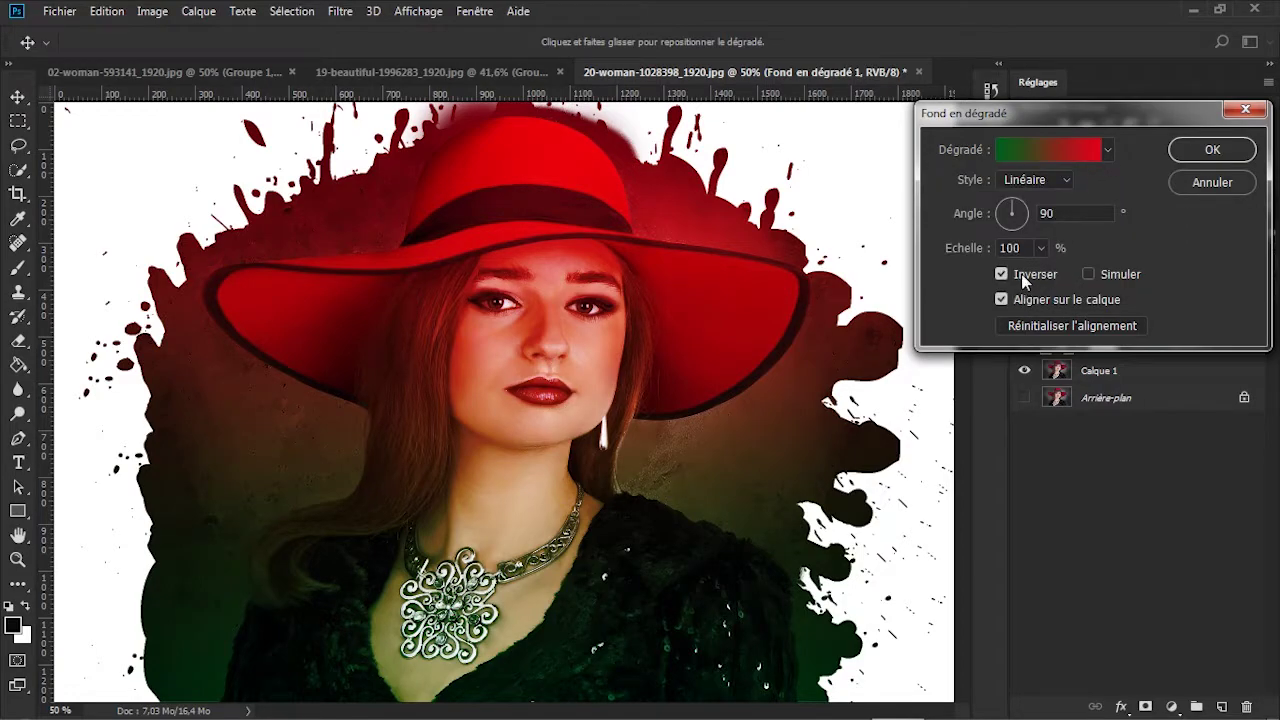
left_click(1022, 274)
left_click(1108, 149)
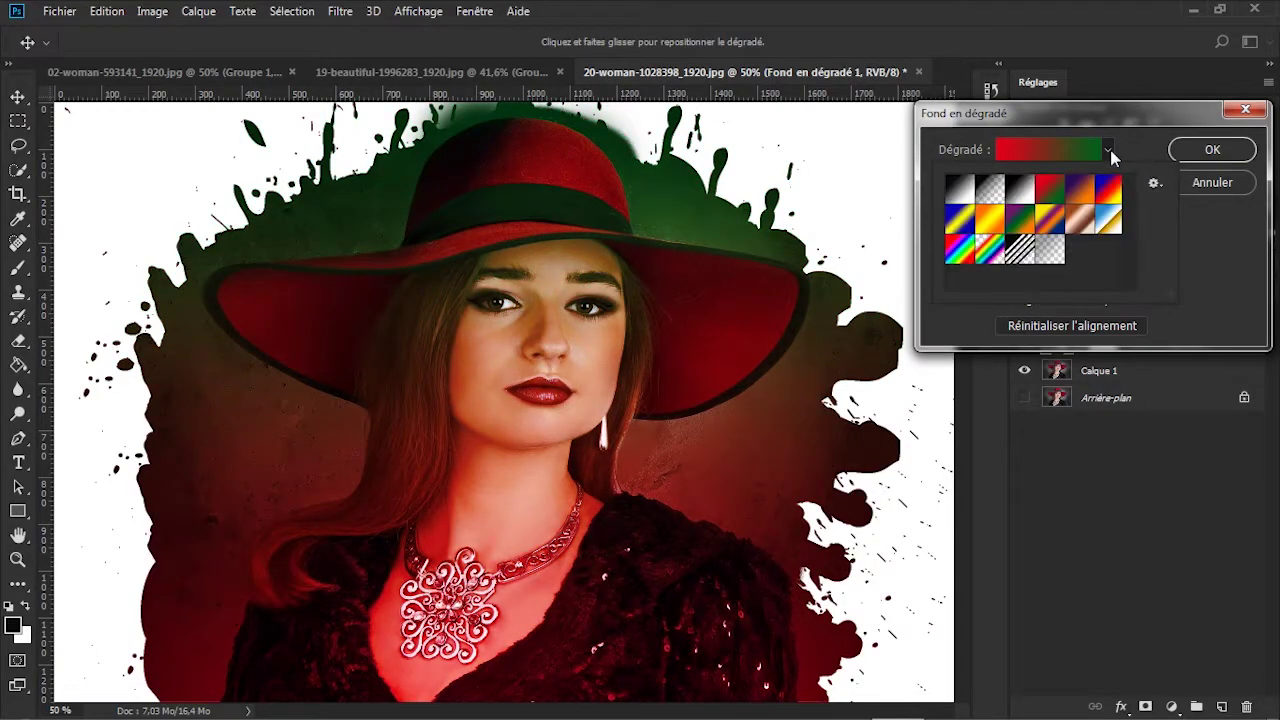
left_click(1079, 188)
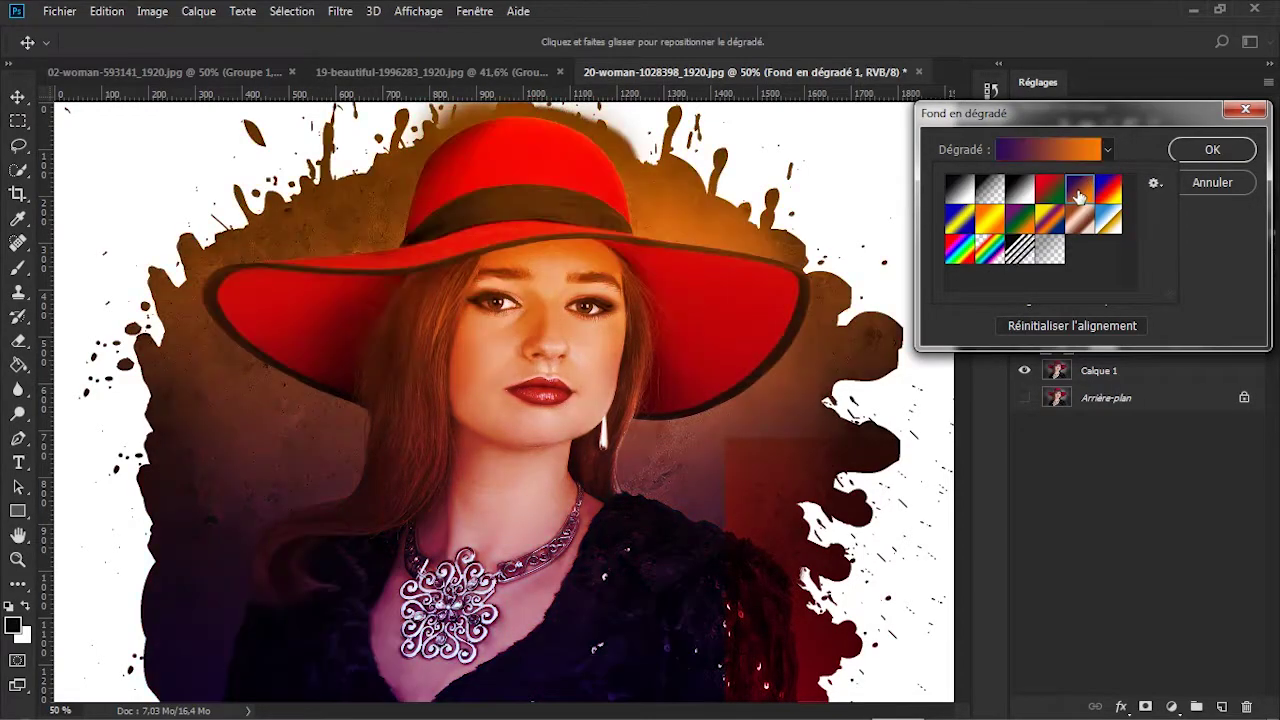
left_click(1189, 155)
left_click(1189, 153)
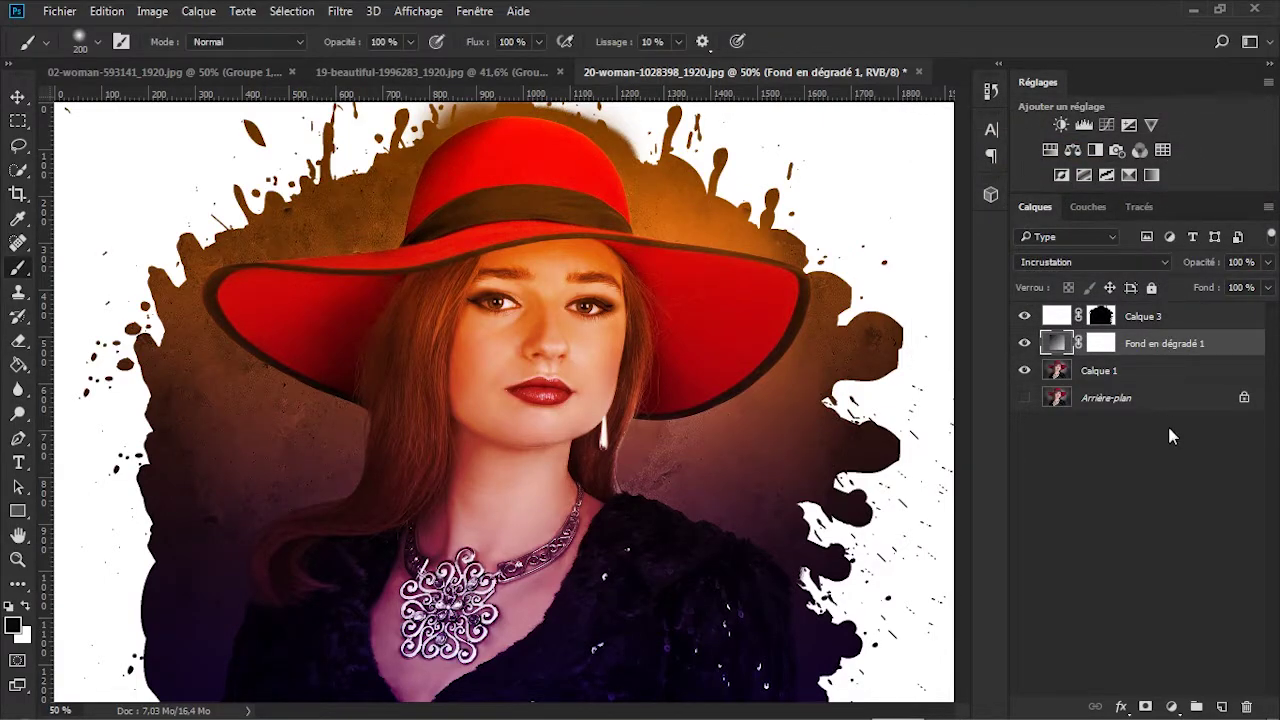
Step: Group Calque 1, Fond en dégradé 1 and Calque 3 together, and show the Arrière-plan layer
left_click(1106, 372)
left_click(1140, 348, "shift")
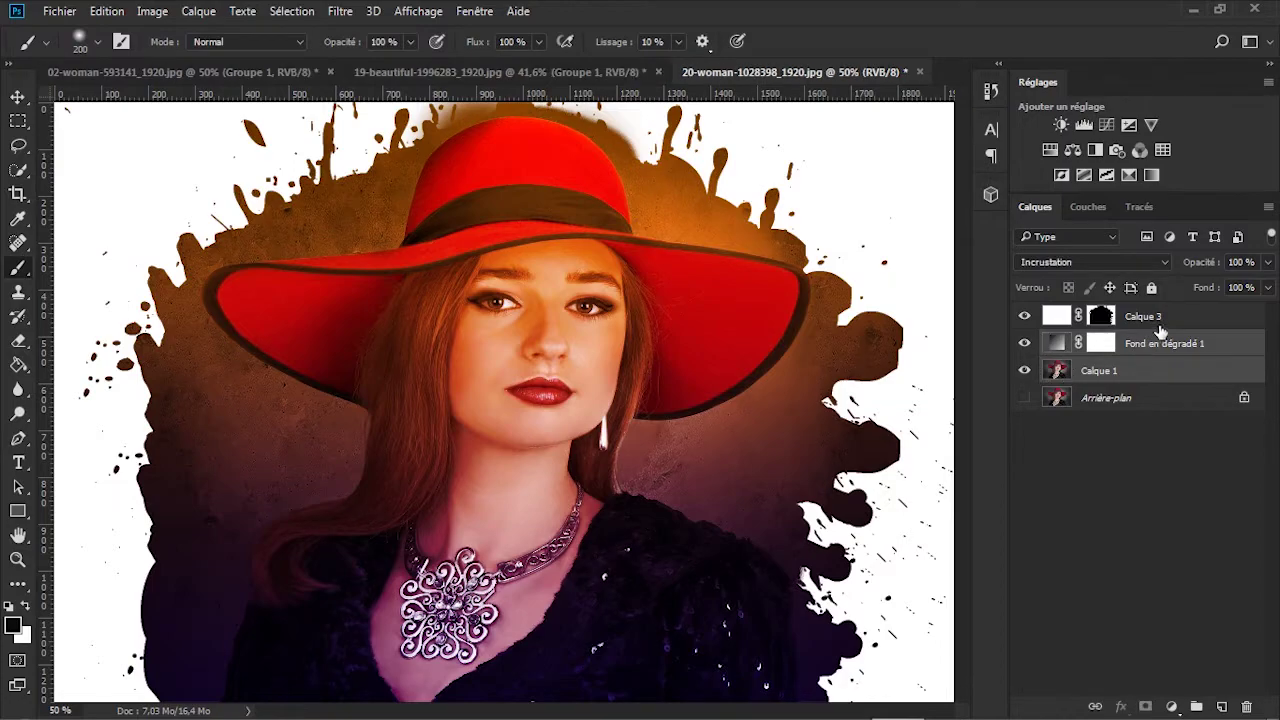
left_click(1172, 320, "shift")
key("ctrl+g")
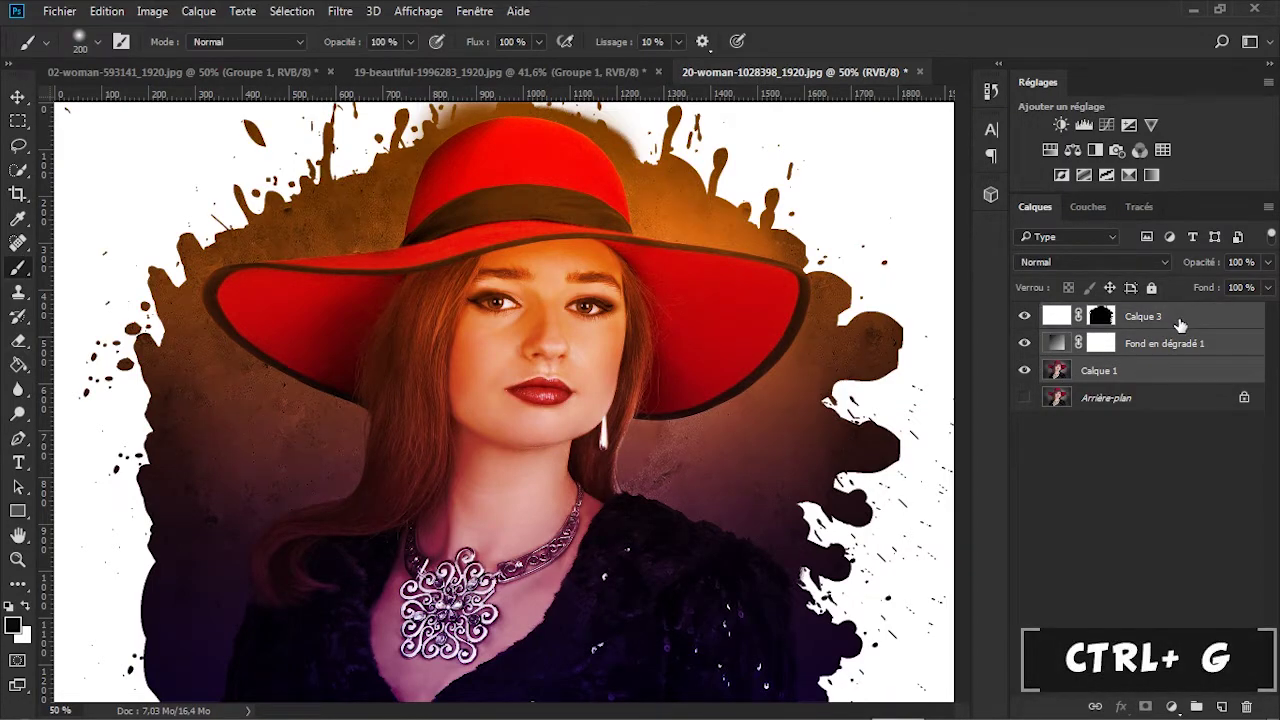
key("ctrl+g")
left_click(1024, 340)
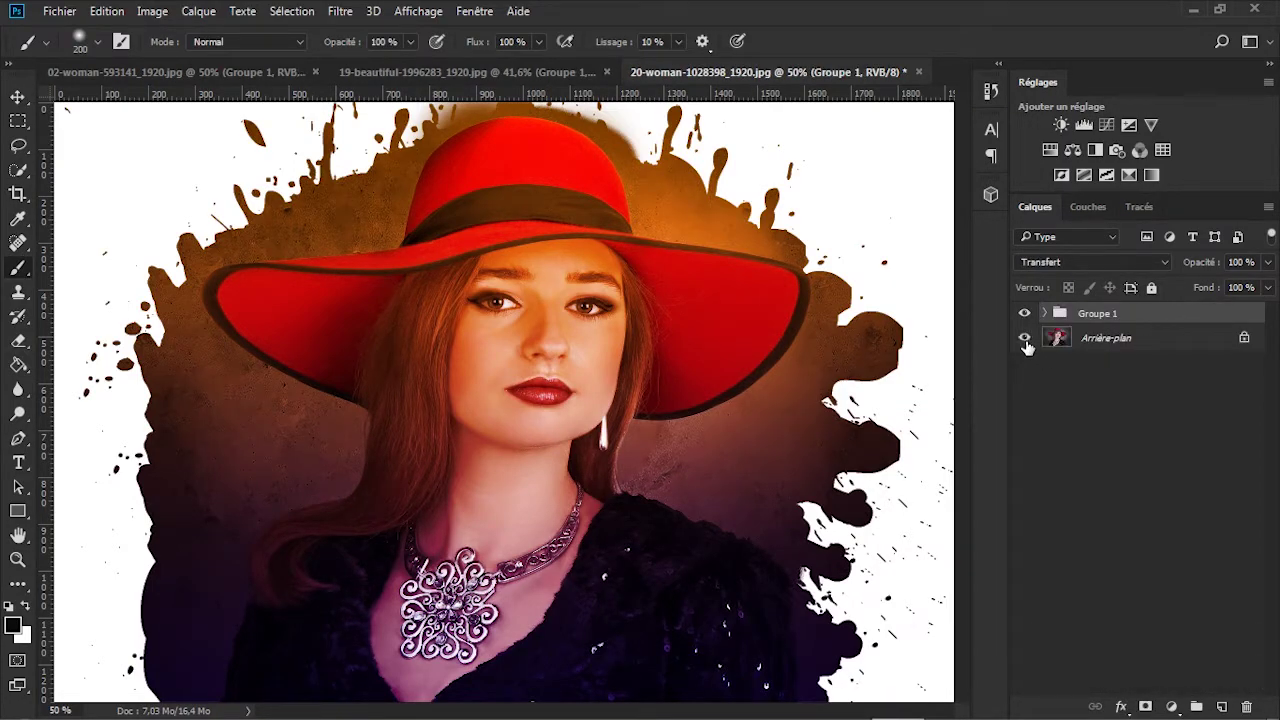
Step: Compare the photo before and after the effect by toggling the visibility of Groupe 1
left_click(1024, 313)
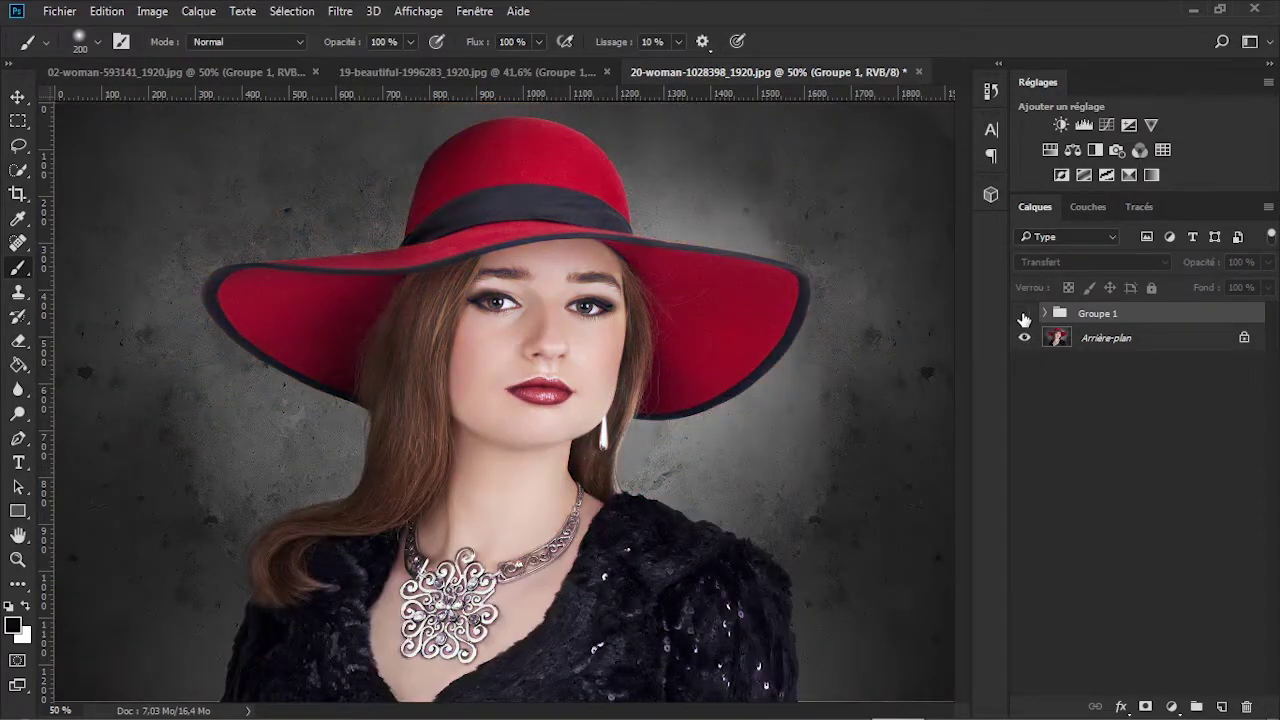
left_click(1024, 315)
left_click(1024, 315)
left_click(1024, 315)
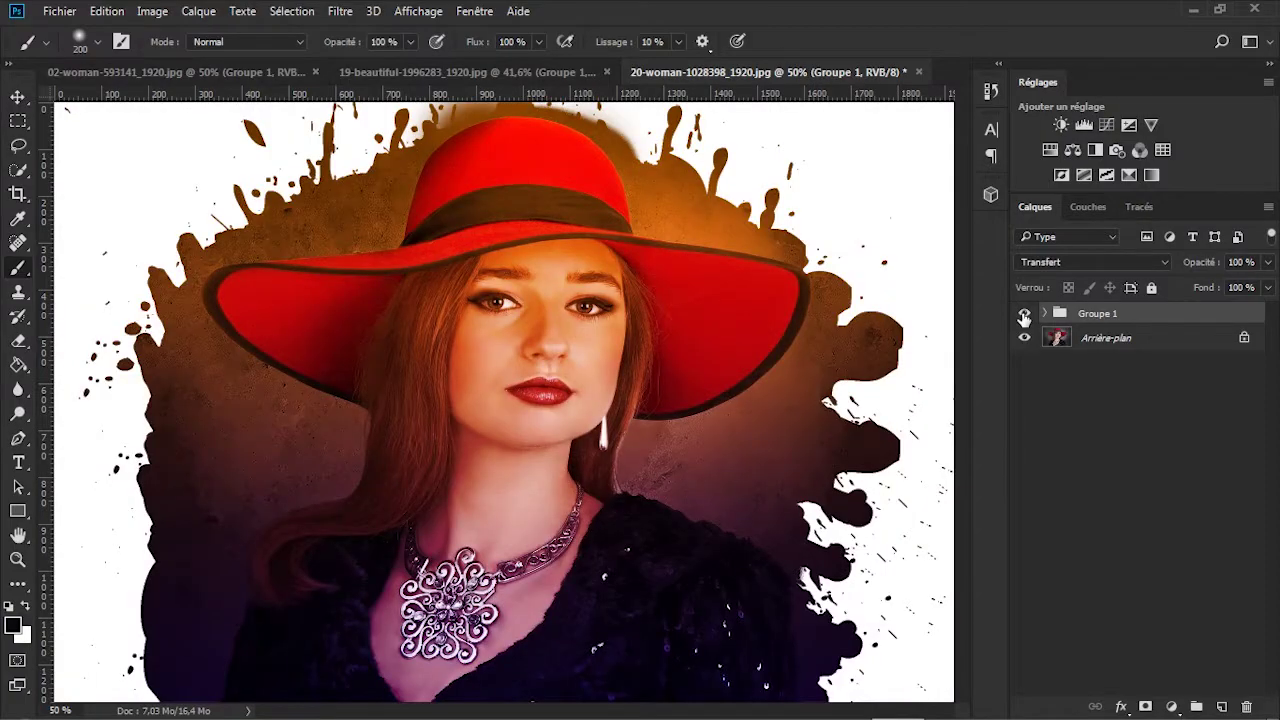